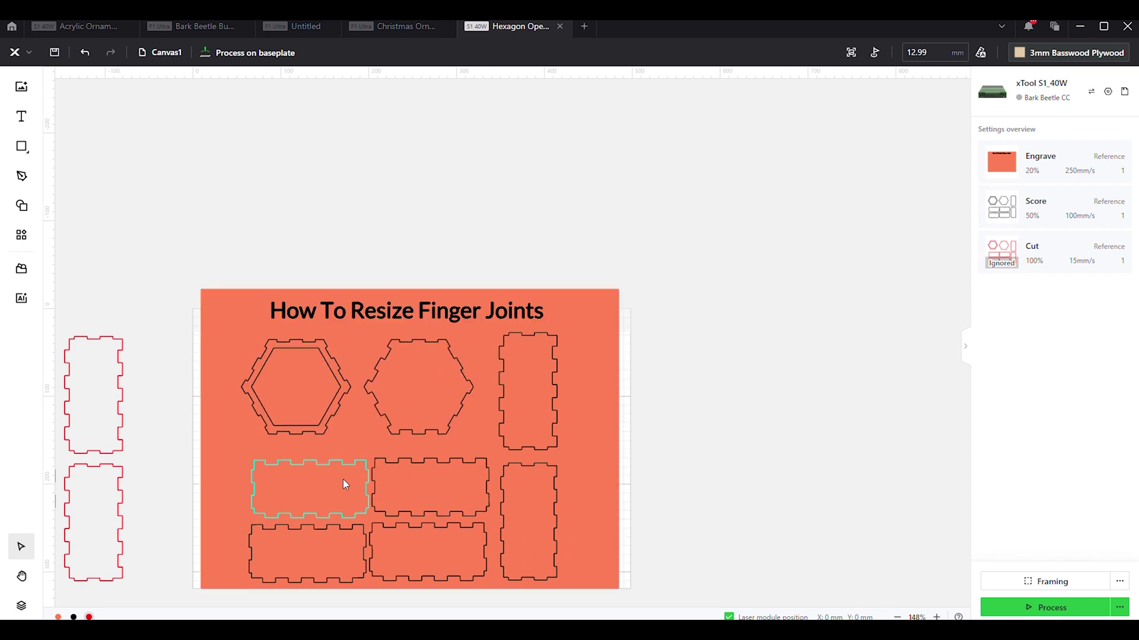
# - Select the orange reference board together with its pieces
pyautogui.scroll(-1, 343, 478)
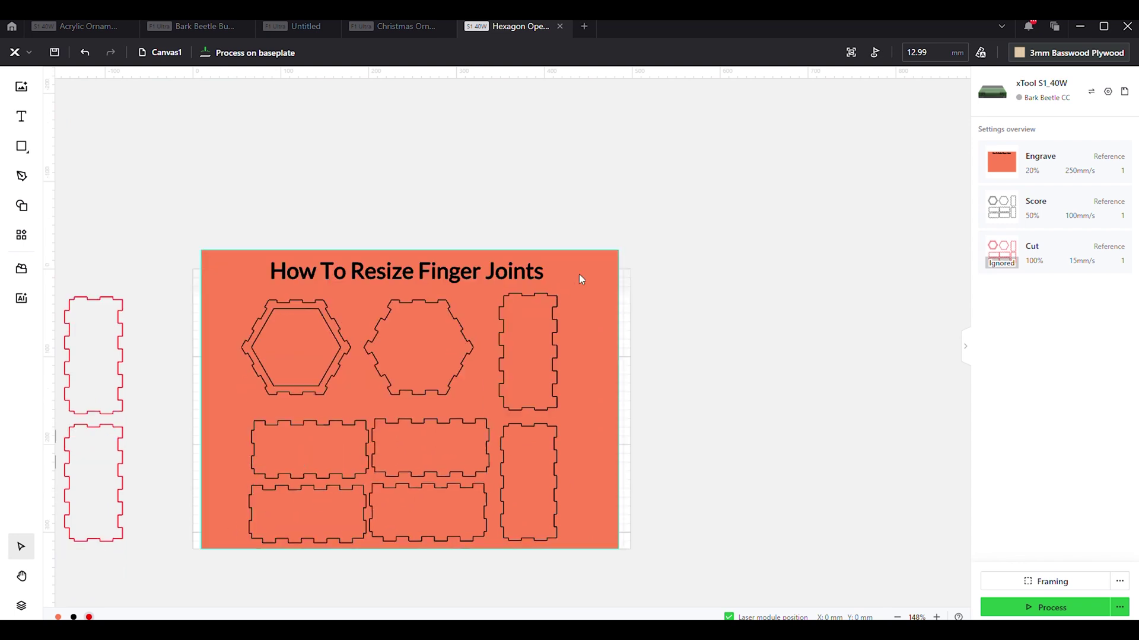
pyautogui.moveTo(690, 203); pyautogui.dragTo(654, 439)
pyautogui.scroll(-3, 654, 505)
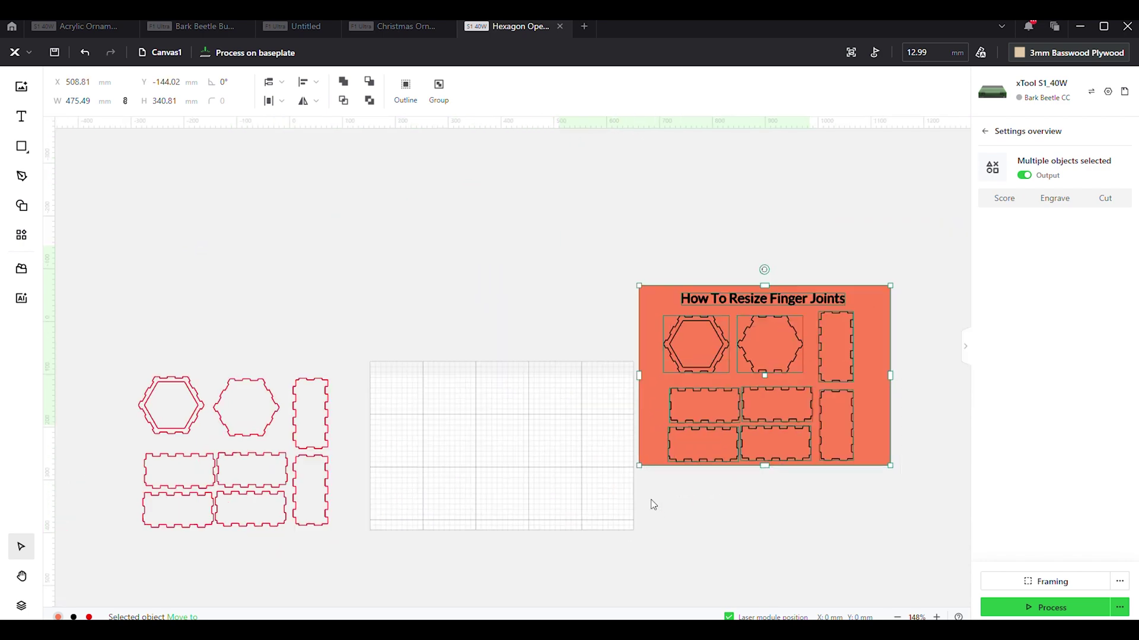
pyautogui.scroll(-1, 653, 505)
pyautogui.scroll(2, 229, 532)
# - Move all the red box pieces onto the grid work area, nudge them into place, and deselect
pyautogui.moveTo(627, 286); pyautogui.dragTo(234, 545)
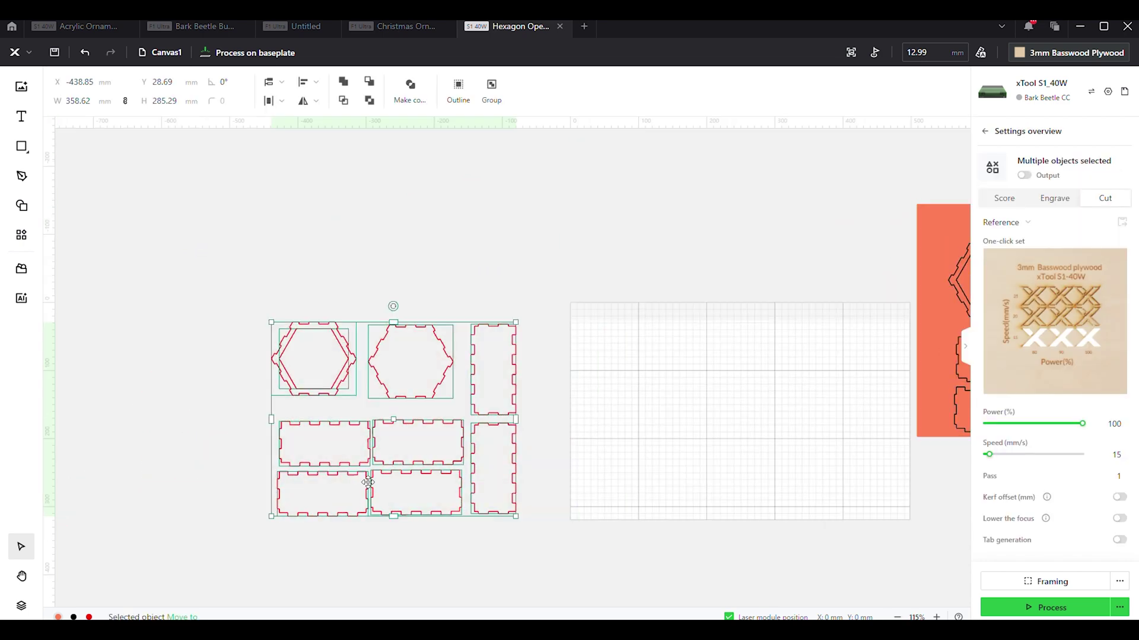
pyautogui.moveTo(368, 482); pyautogui.dragTo(710, 467)
pyautogui.scroll(-1, 514, 486)
pyautogui.scroll(3, 576, 481)
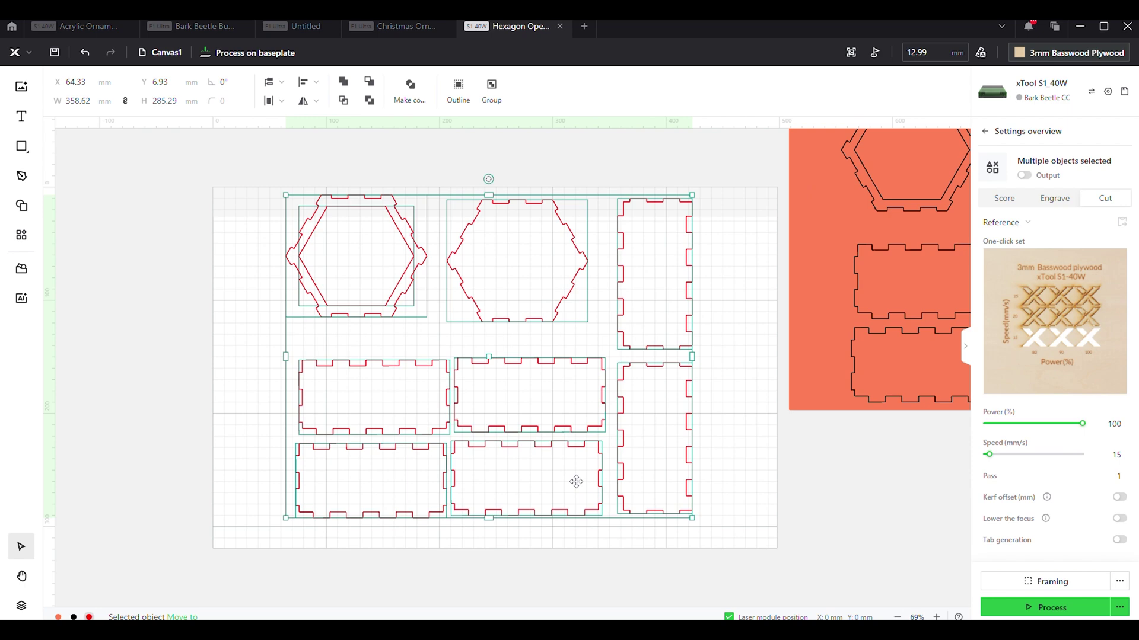
pyautogui.moveTo(523, 437); pyautogui.dragTo(514, 449)
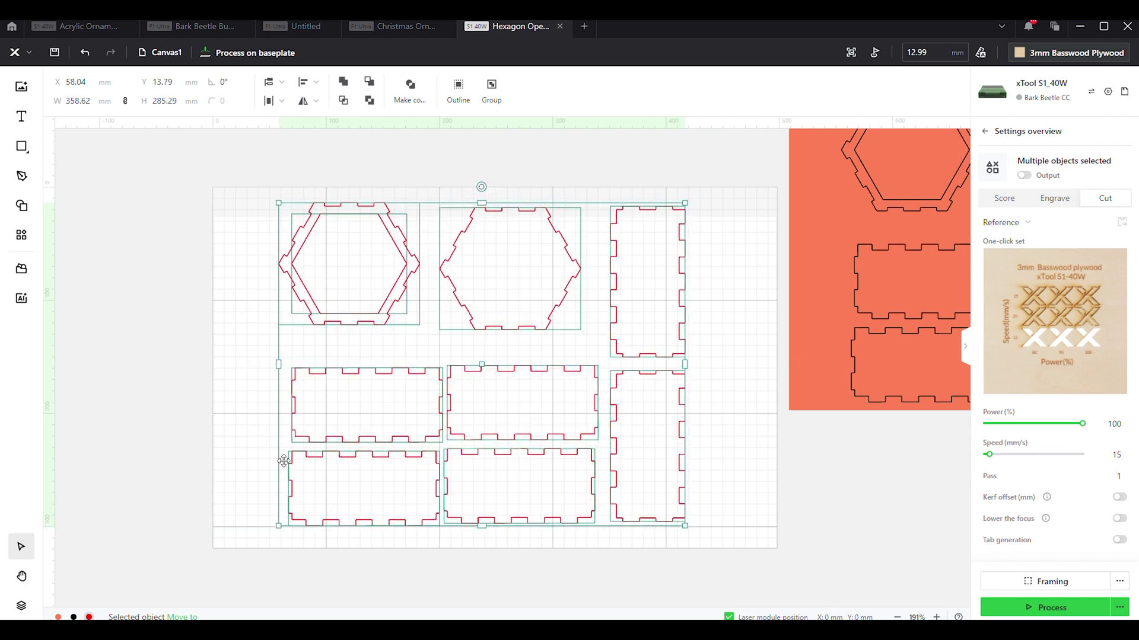
pyautogui.click(165, 422)
pyautogui.scroll(5, 534, 346)
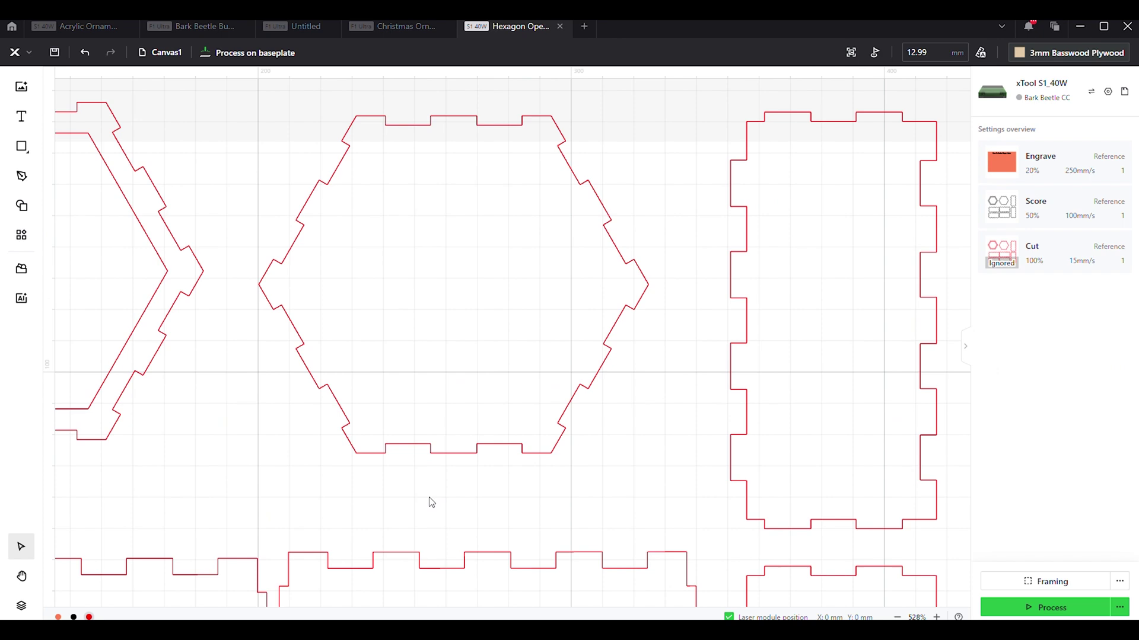
pyautogui.scroll(-5, 343, 468)
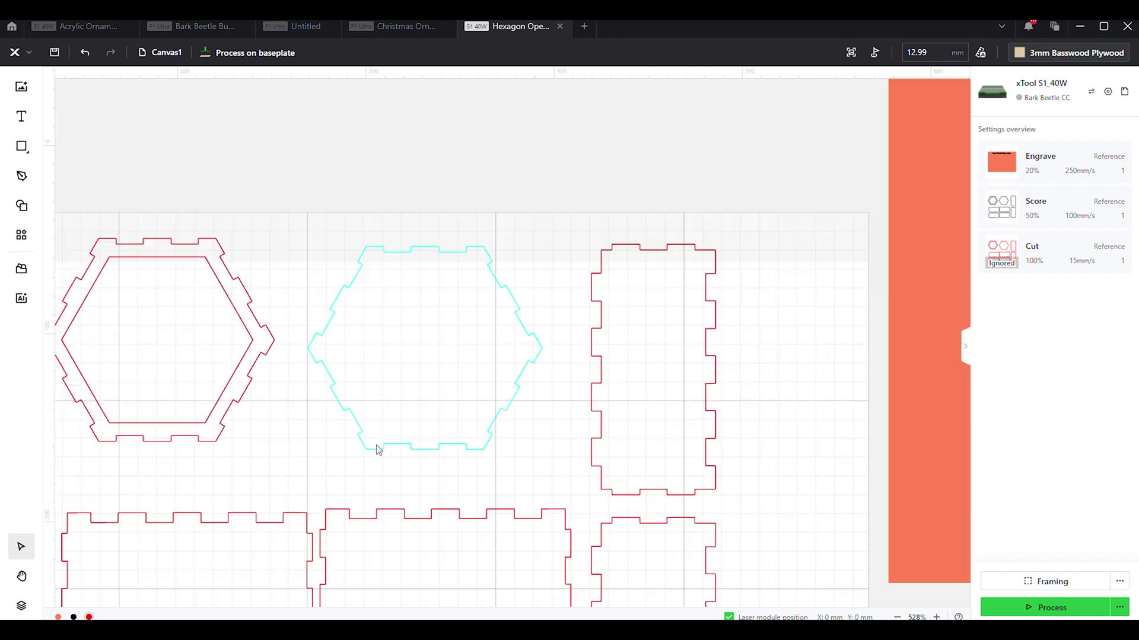
pyautogui.scroll(-3, 500, 231)
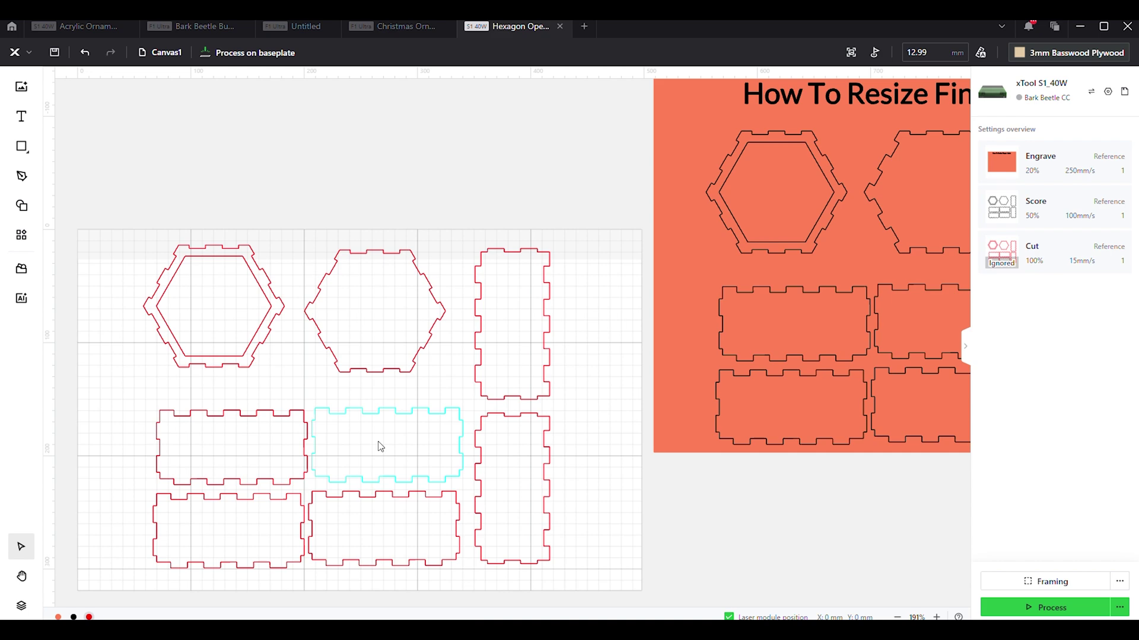
pyautogui.keyDown('ctrl'); pyautogui.scroll(-5, 249, 460); pyautogui.keyUp('ctrl')
# - Select the whole reference board and shift it down beside the red pieces
pyautogui.keyDown('ctrl'); pyautogui.scroll(3, 256, 457); pyautogui.keyUp('ctrl')
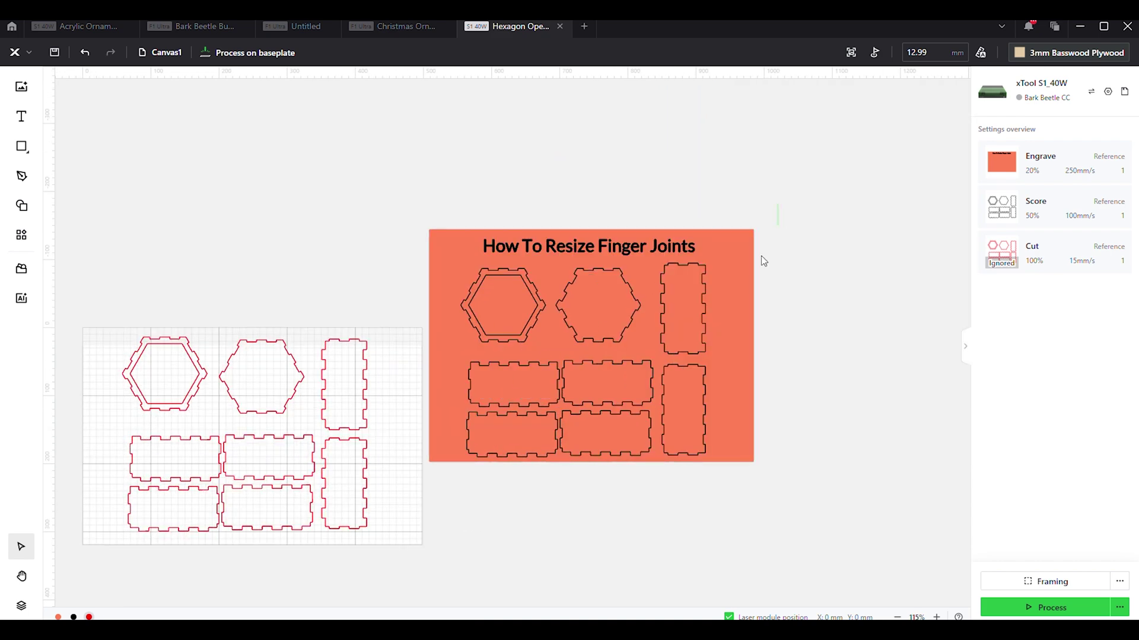
pyautogui.moveTo(777, 204); pyautogui.dragTo(418, 494)
pyautogui.moveTo(540, 444); pyautogui.dragTo(543, 480)
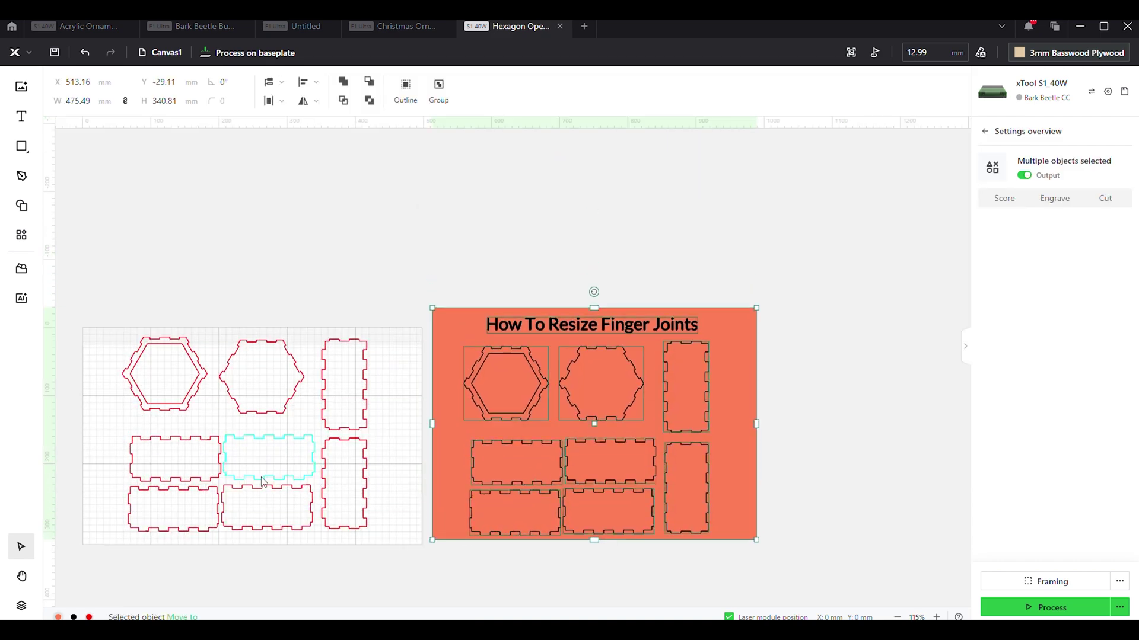
pyautogui.keyDown('ctrl'); pyautogui.scroll(4, 249, 474); pyautogui.keyUp('ctrl')
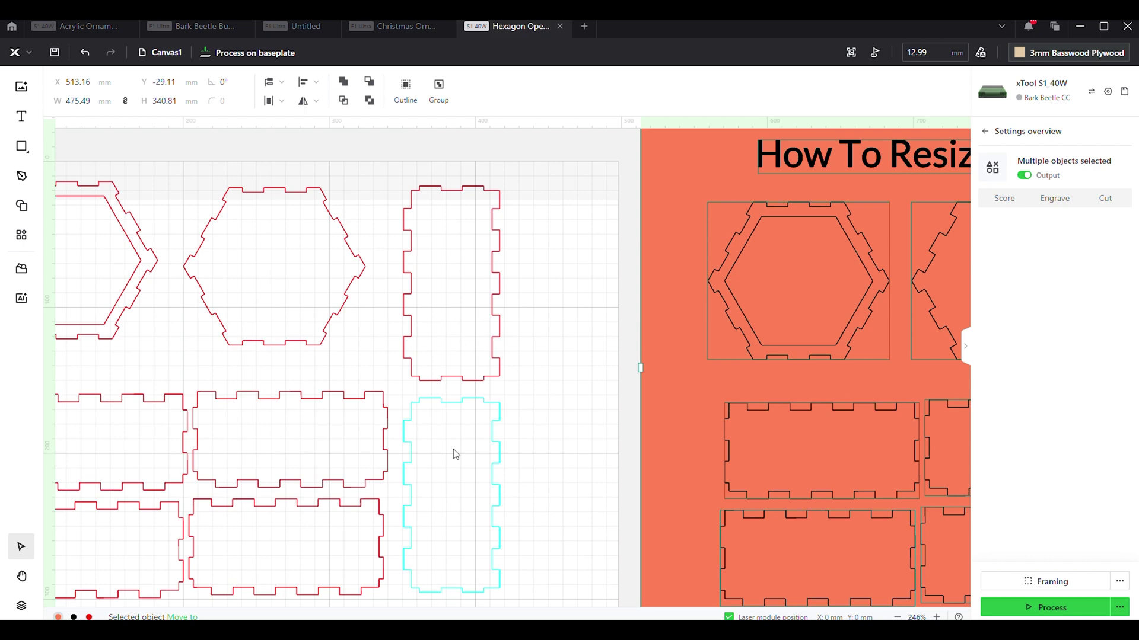
pyautogui.keyDown('ctrl'); pyautogui.scroll(1, 419, 457); pyautogui.keyUp('ctrl')
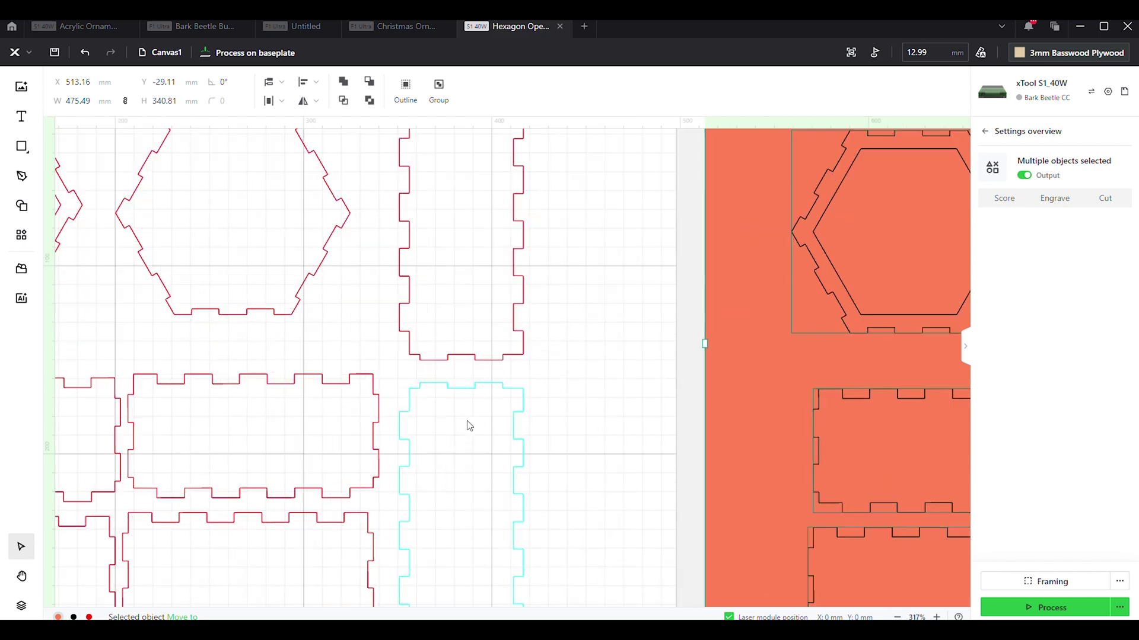
pyautogui.keyDown('ctrl'); pyautogui.scroll(-3, 481, 434); pyautogui.keyUp('ctrl')
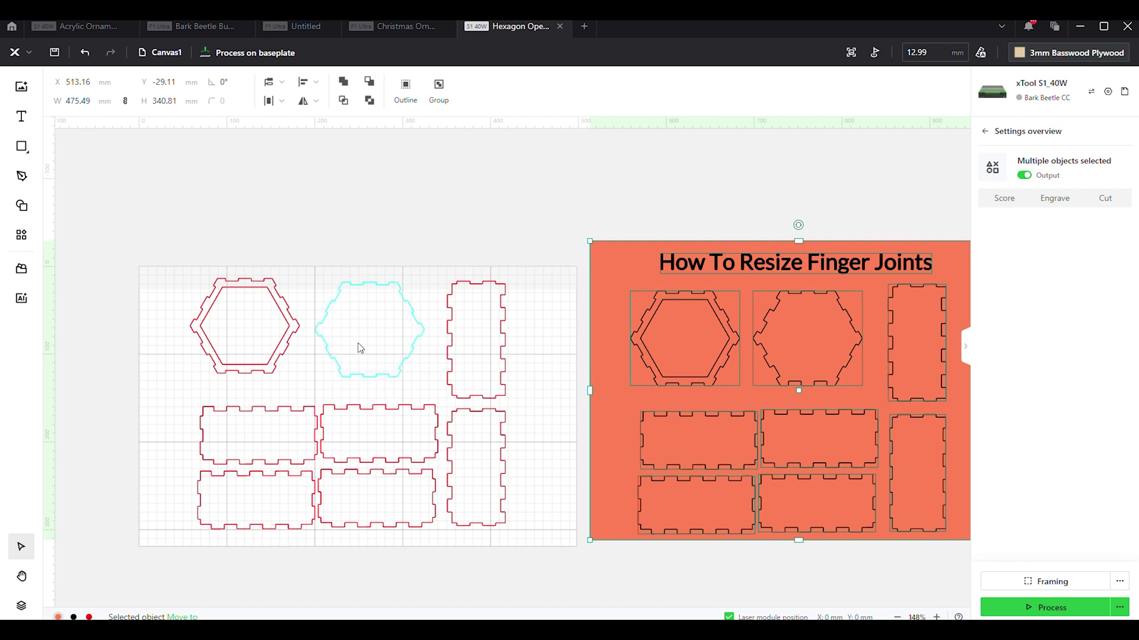
pyautogui.keyDown('ctrl'); pyautogui.scroll(-3, 216, 414); pyautogui.keyUp('ctrl')
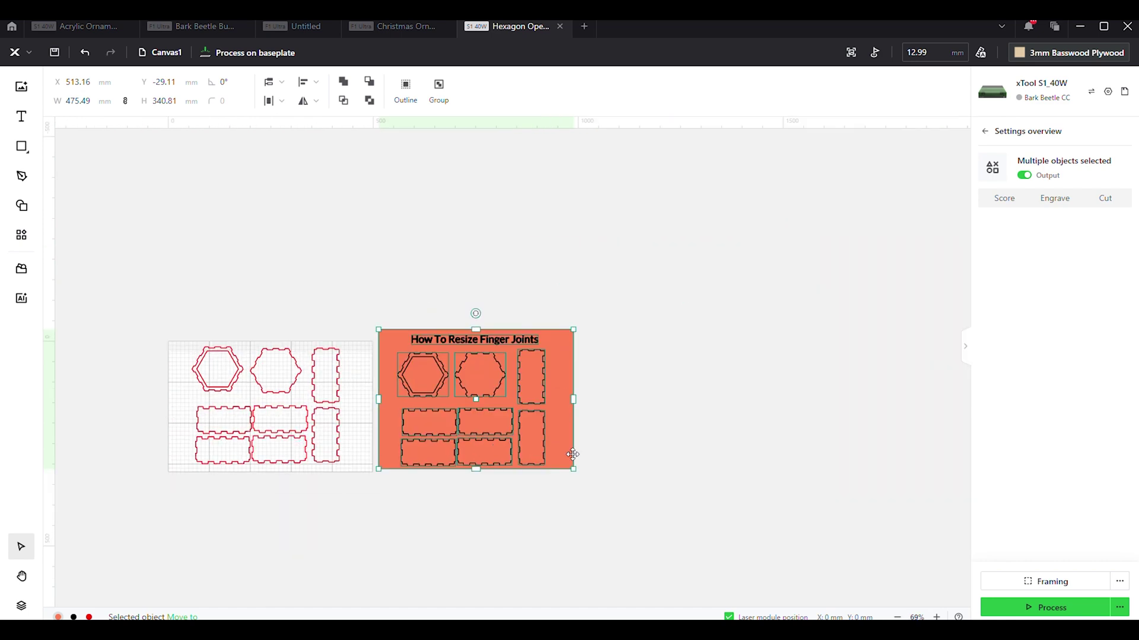
pyautogui.keyDown('ctrl'); pyautogui.scroll(3, 570, 454); pyautogui.keyUp('ctrl')
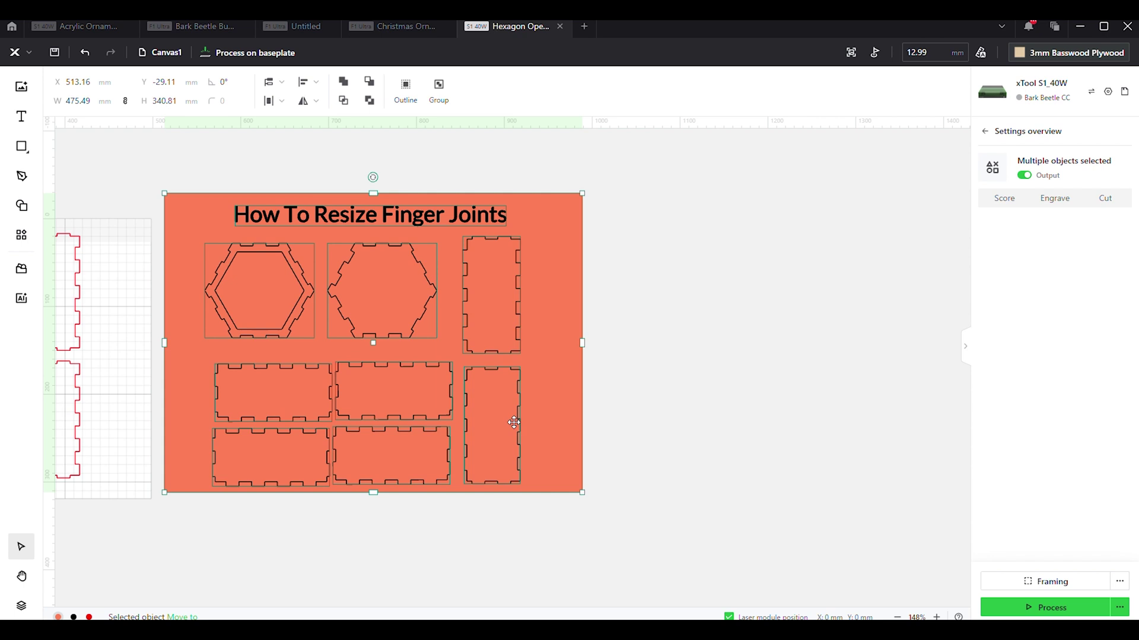
pyautogui.keyDown('ctrl'); pyautogui.scroll(3, 483, 415); pyautogui.keyUp('ctrl')
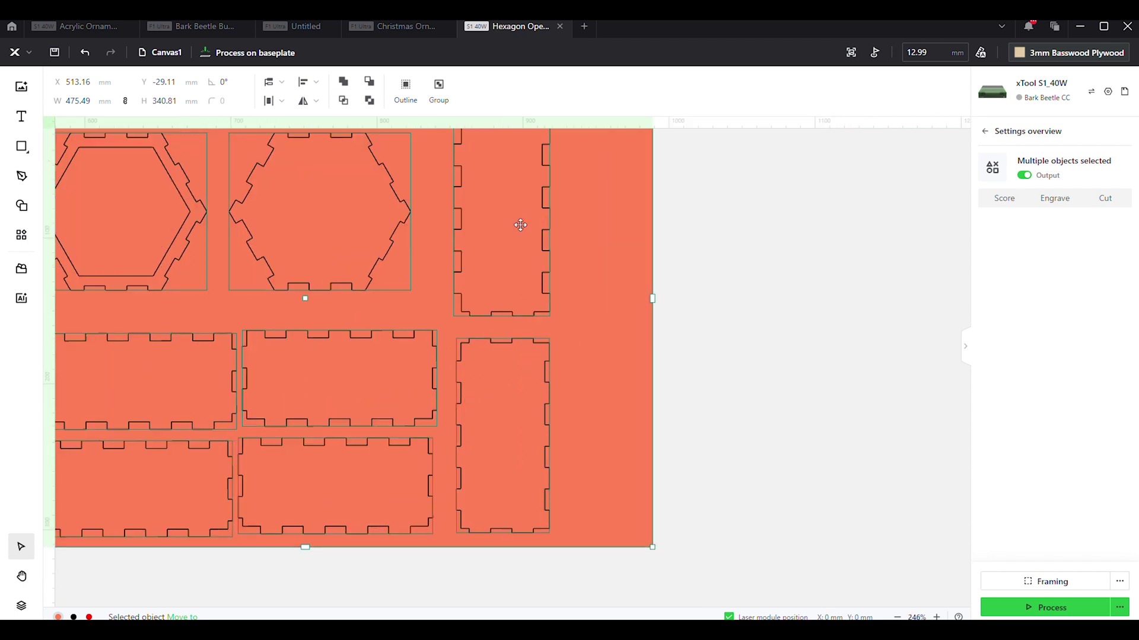
# - Inspect the reference board's tall panel and second hexagon, then leave nothing selected
pyautogui.click(819, 320)
pyautogui.click(468, 406)
pyautogui.keyDown('ctrl'); pyautogui.scroll(7, 454, 404); pyautogui.keyUp('ctrl')
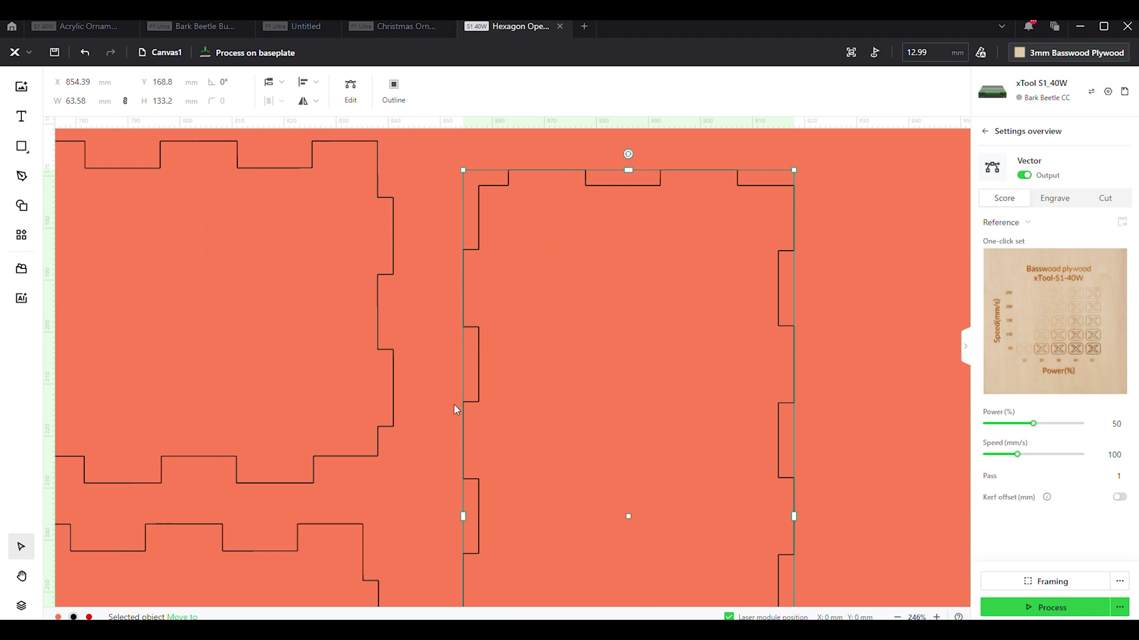
pyautogui.keyDown('ctrl'); pyautogui.scroll(-7, 512, 452); pyautogui.keyUp('ctrl')
pyautogui.keyDown('ctrl'); pyautogui.scroll(-3, 409, 337); pyautogui.keyUp('ctrl')
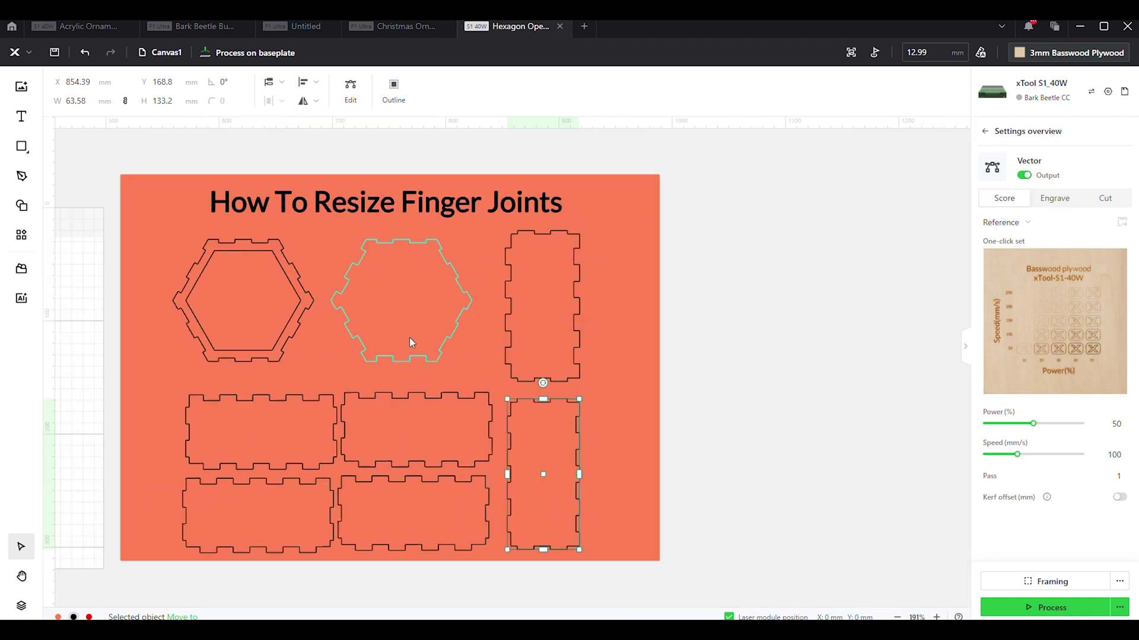
pyautogui.scroll(4, 399, 345)
pyautogui.keyDown('ctrl'); pyautogui.scroll(5, 398, 488); pyautogui.keyUp('ctrl')
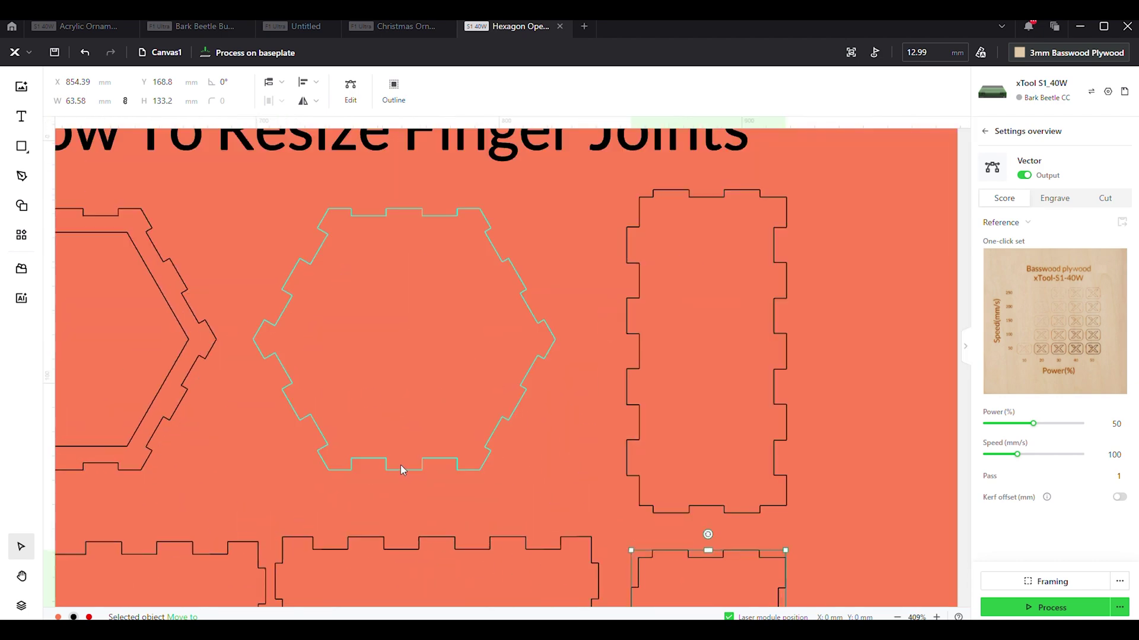
pyautogui.click(399, 470)
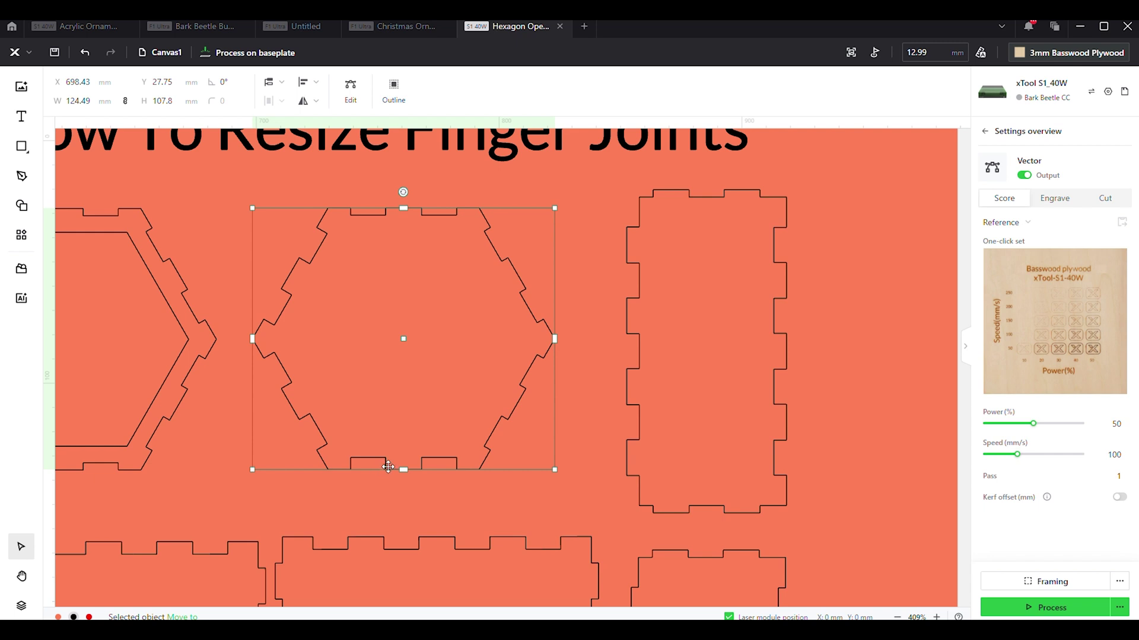
pyautogui.keyDown('ctrl'); pyautogui.scroll(-5, 446, 474); pyautogui.keyUp('ctrl')
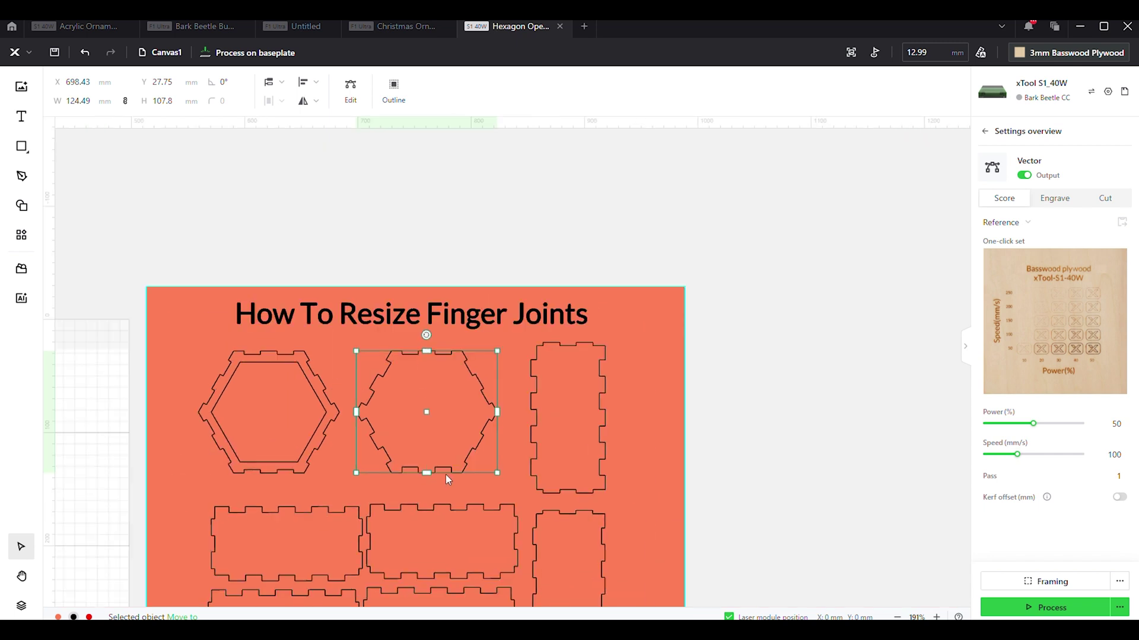
pyautogui.scroll(-3, 454, 415)
pyautogui.click(756, 358)
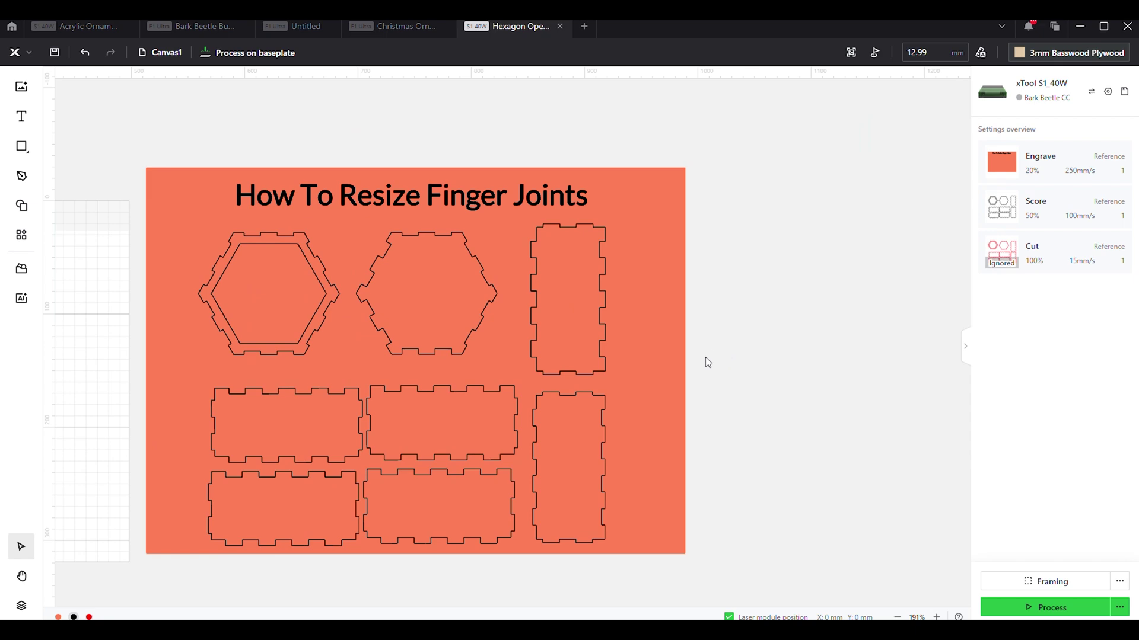
pyautogui.keyDown('ctrl'); pyautogui.scroll(-4, 783, 359); pyautogui.keyUp('ctrl')
# - Put the tall side piece at the top right back onto the grid
pyautogui.keyDown('ctrl'); pyautogui.scroll(2, 327, 507); pyautogui.keyUp('ctrl')
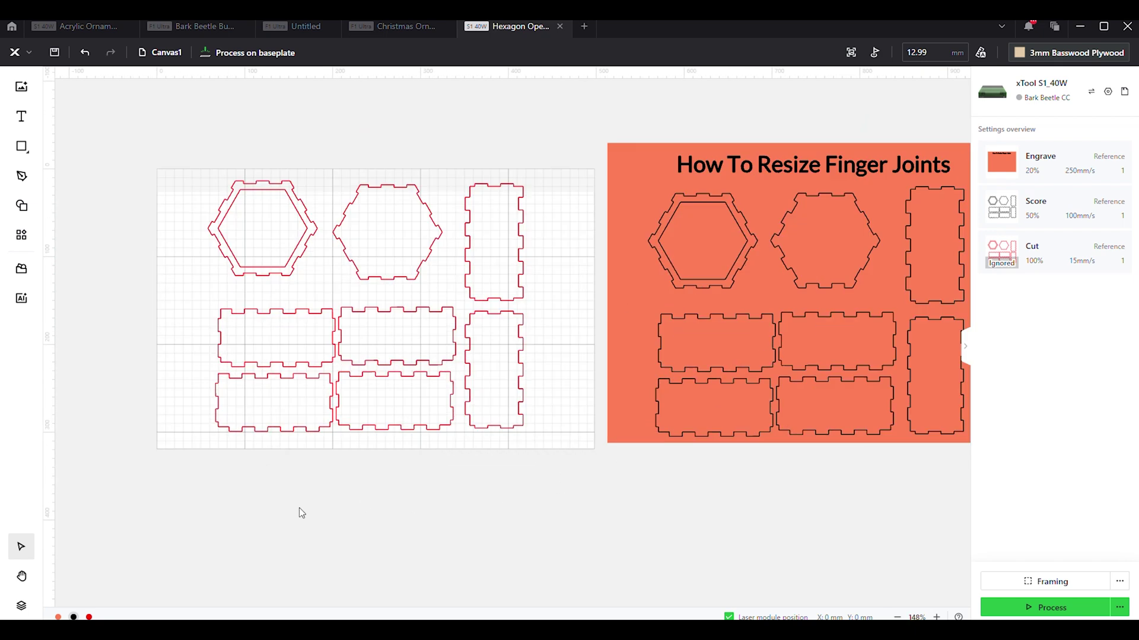
pyautogui.scroll(1, 266, 508)
pyautogui.moveTo(516, 278); pyautogui.dragTo(477, 291)
pyautogui.click(117, 361)
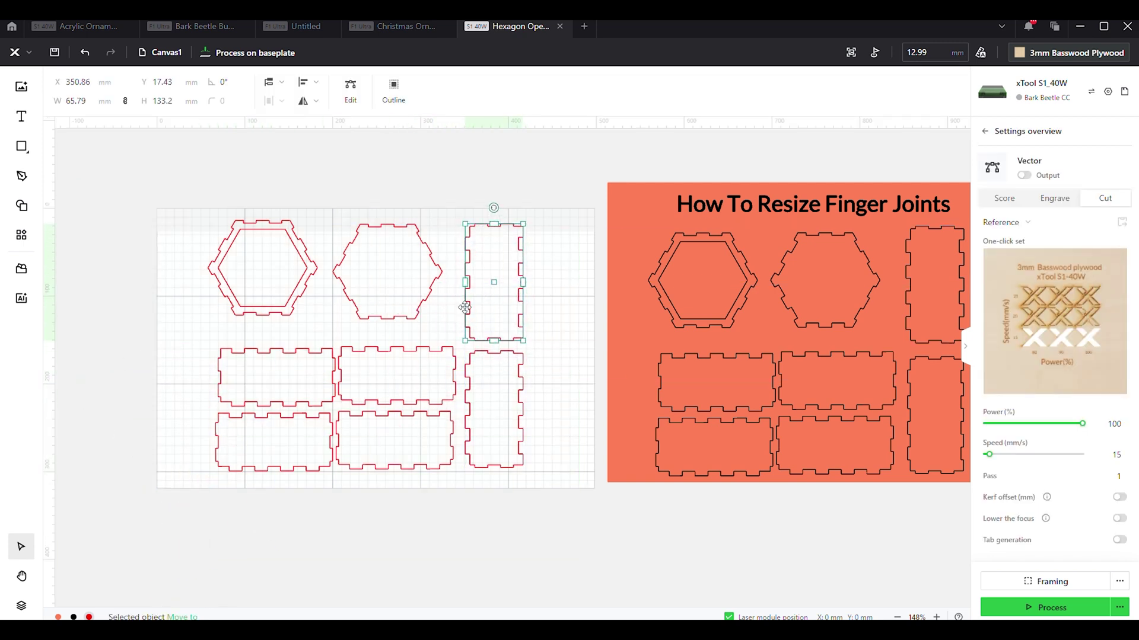
pyautogui.click(226, 562)
# - Draw a rectangle enclosing all the red box pieces
pyautogui.moveTo(22, 145)
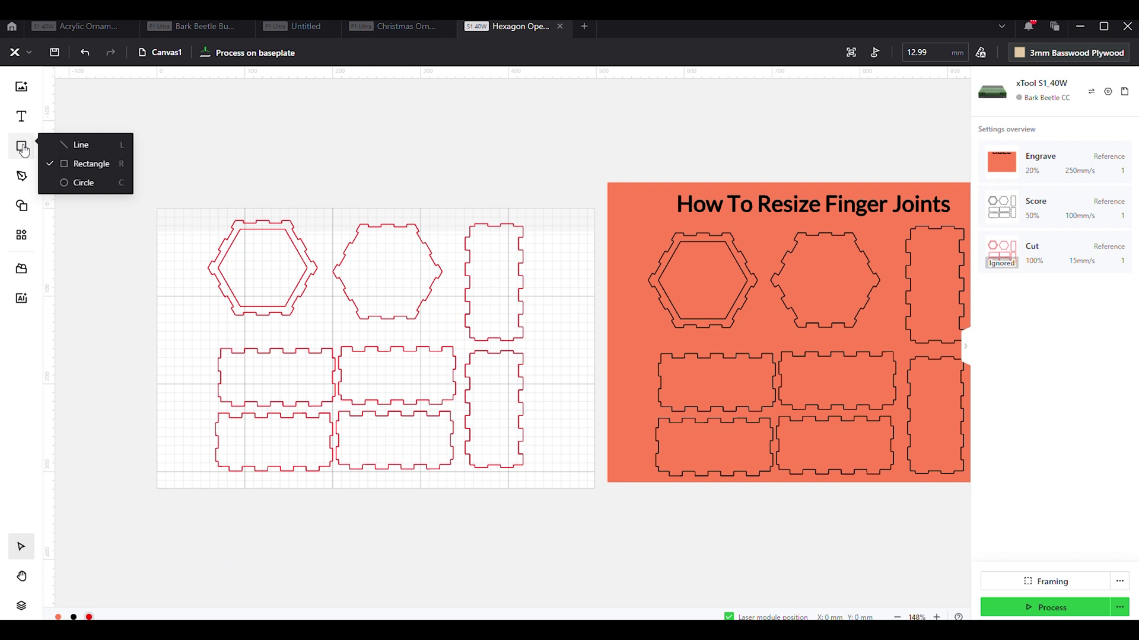
pyautogui.click(64, 160)
pyautogui.moveTo(189, 212); pyautogui.dragTo(551, 483)
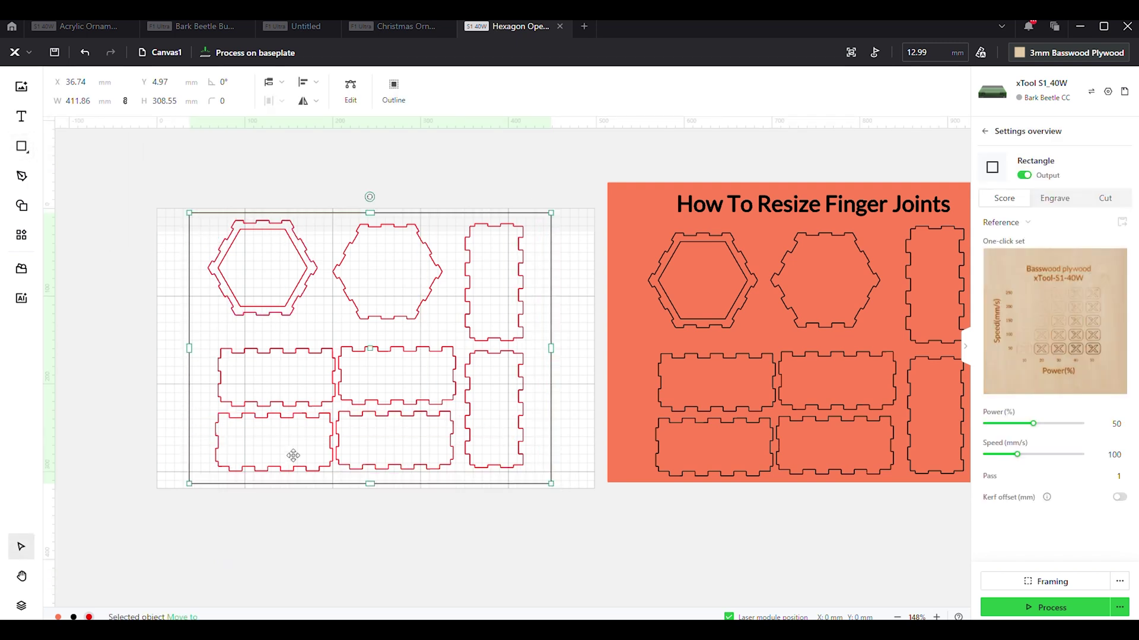
# - Size the border rectangle to 400 mm wide and 300 mm high with proportions unlinked
pyautogui.click(103, 107)
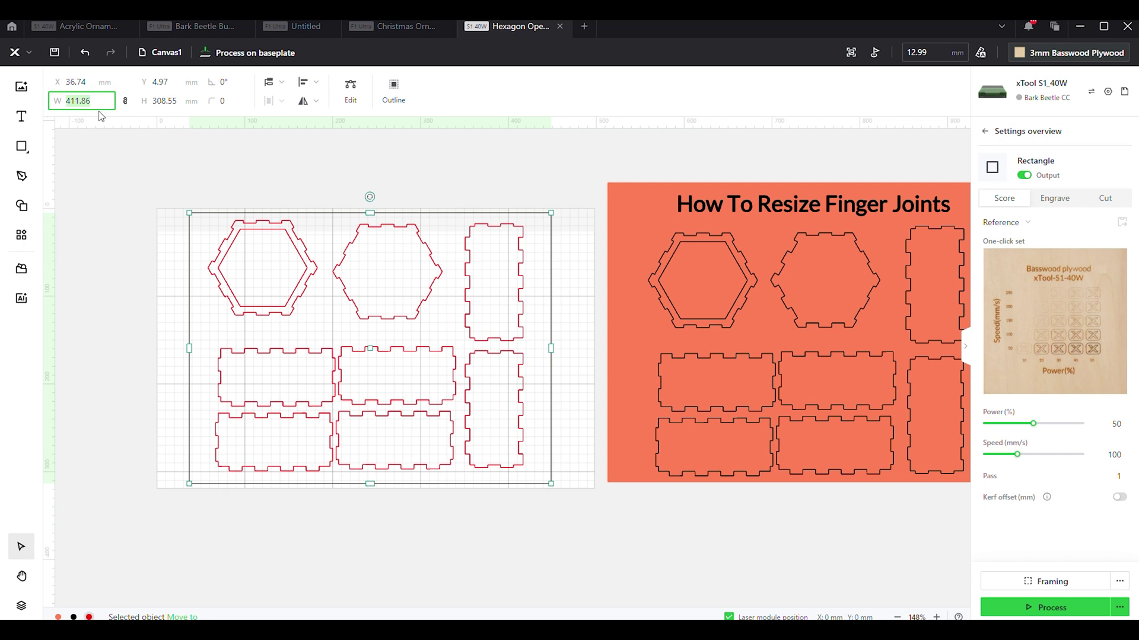
pyautogui.write('400')
pyautogui.press('Tab')
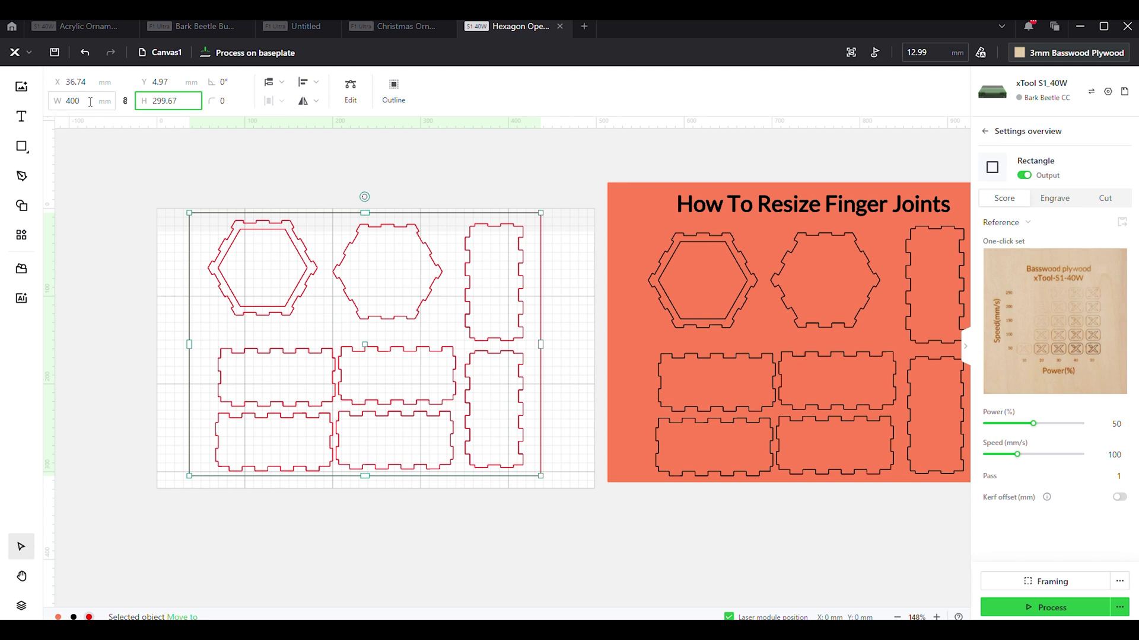
pyautogui.click(125, 101)
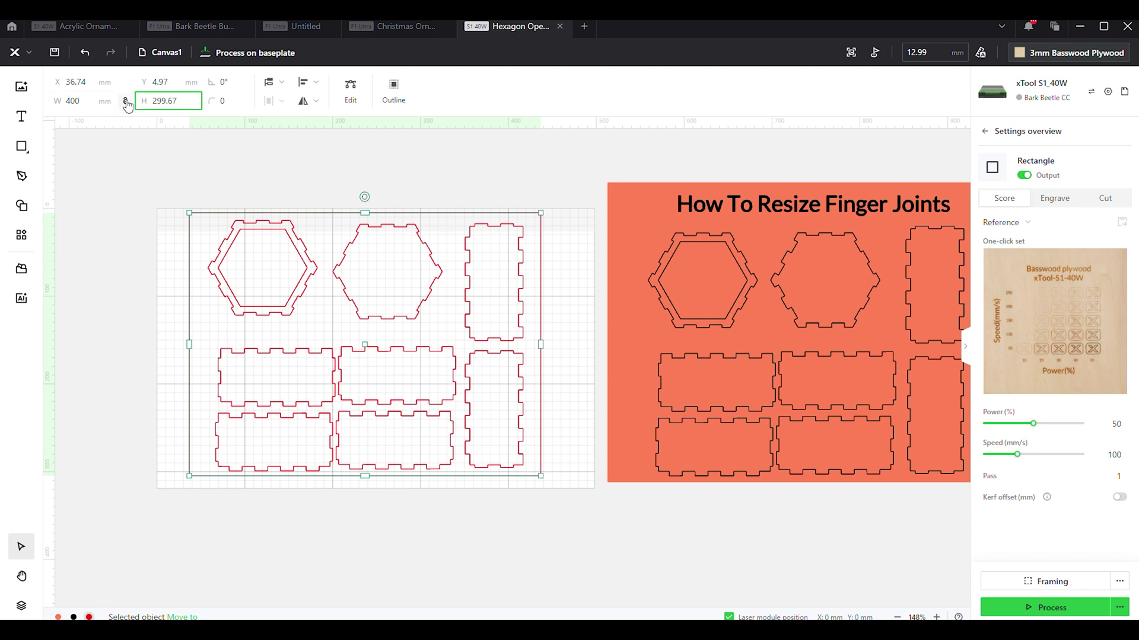
pyautogui.doubleClick(184, 106)
pyautogui.write('300')
pyautogui.press('Return')
pyautogui.click(134, 353)
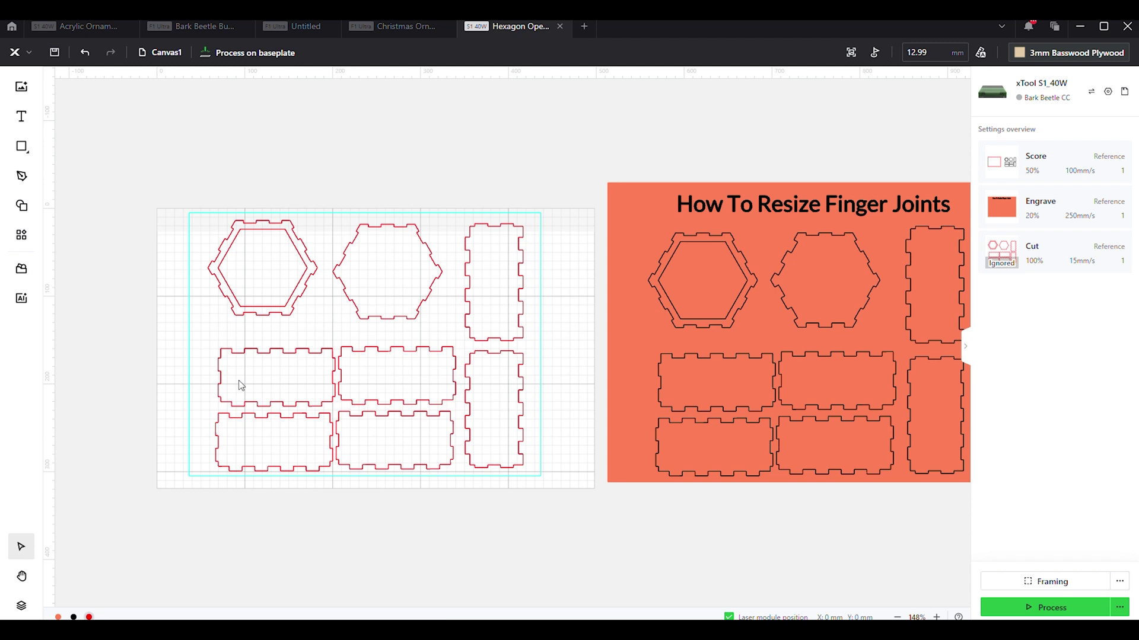
pyautogui.click(203, 325)
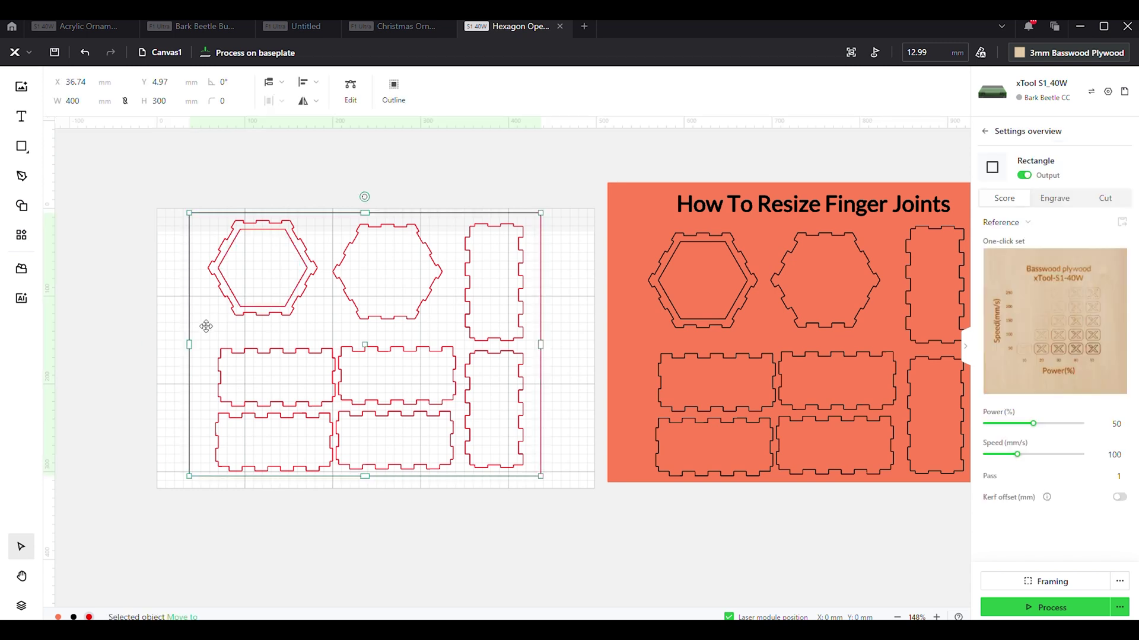
pyautogui.click(137, 271)
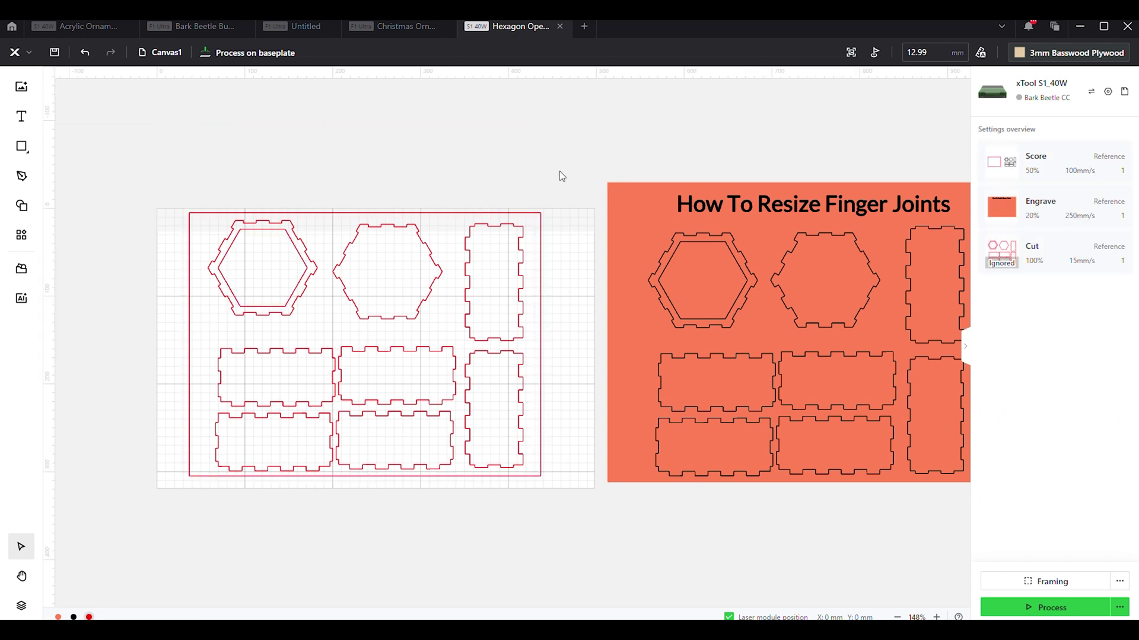
# - Select all the box parts with their border and export them as SVG
pyautogui.moveTo(559, 171); pyautogui.dragTo(145, 522)
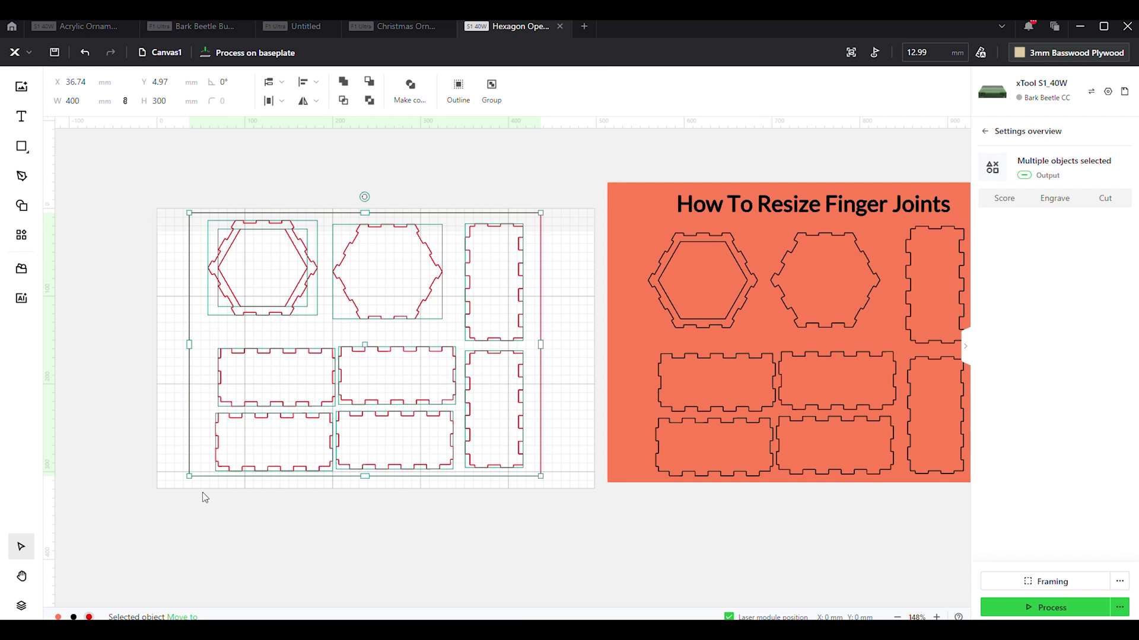
pyautogui.rightClick(214, 482)
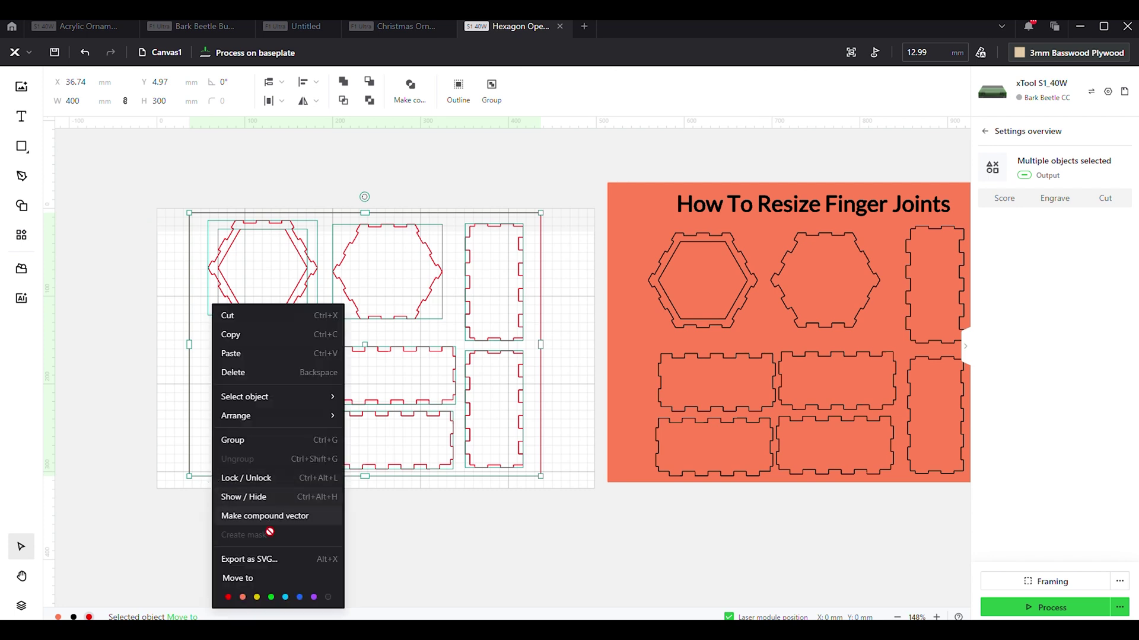
pyautogui.click(285, 560)
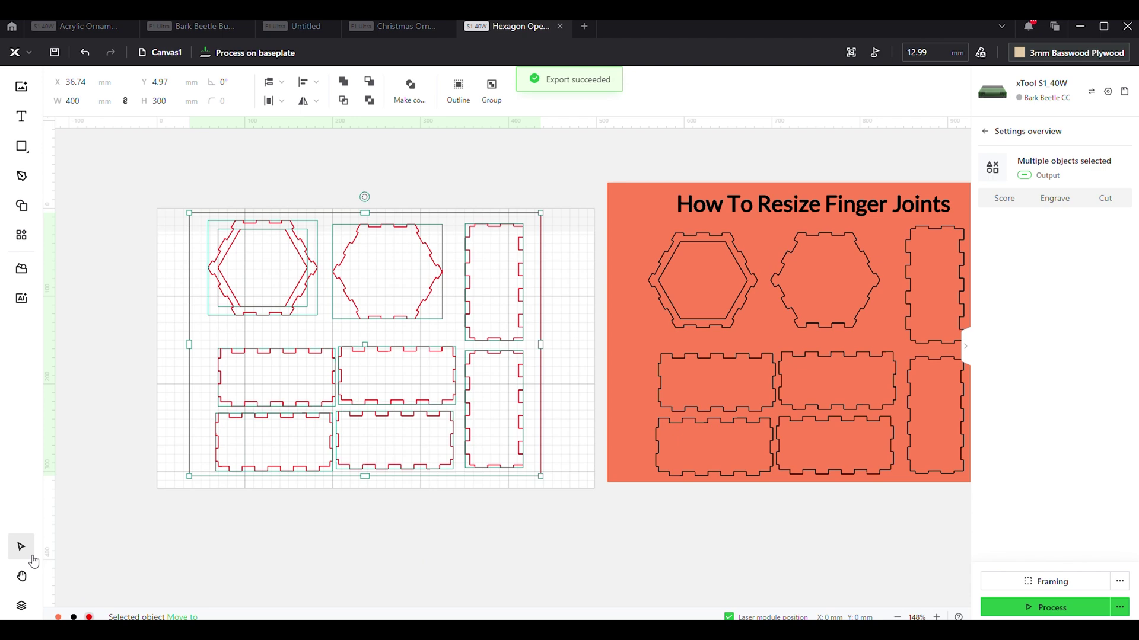
# - Paste a black copy of the box parts and place it above the red layout
pyautogui.click(127, 516)
pyautogui.scroll(-5, 126, 516)
pyautogui.scroll(3, 562, 500)
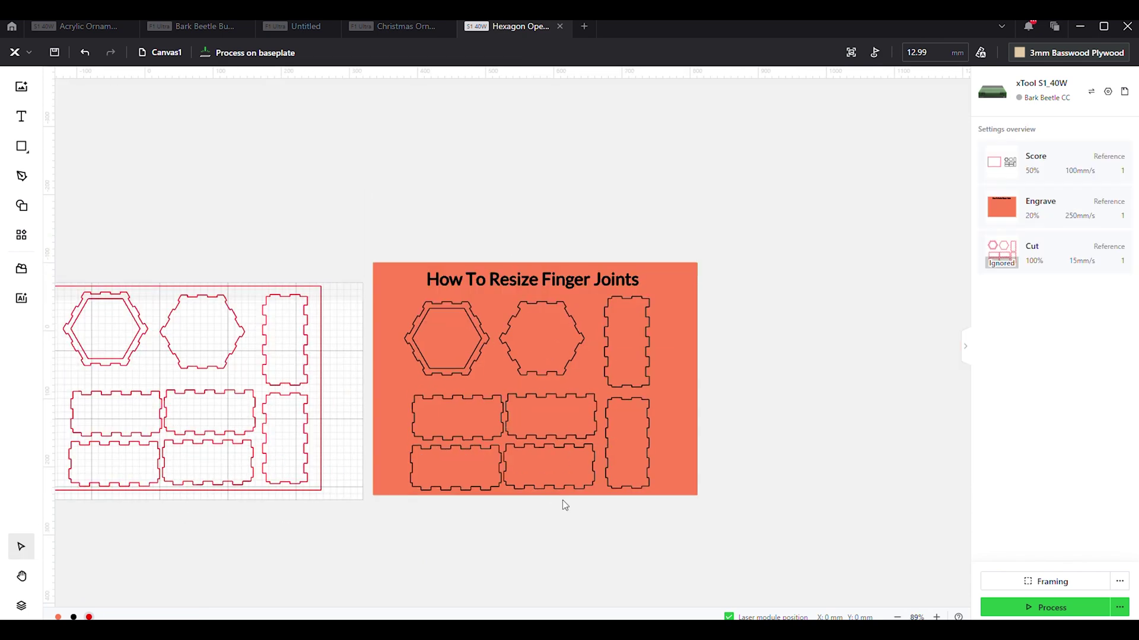
pyautogui.scroll(-5, 655, 509)
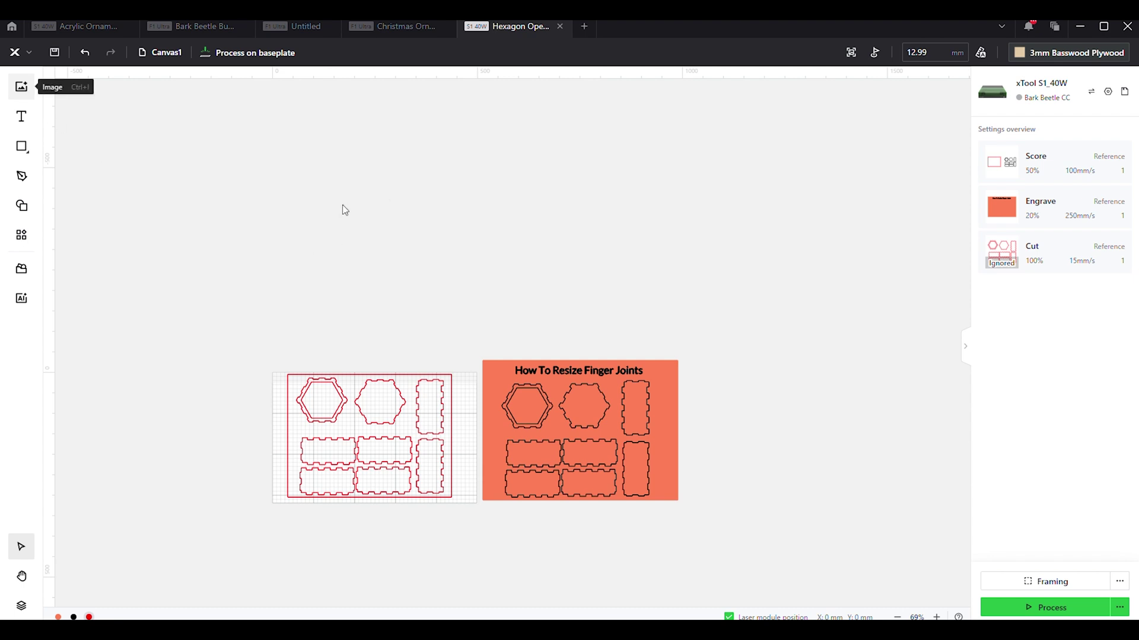
pyautogui.hotkey('ctrl', 'v')
pyautogui.moveTo(369, 469); pyautogui.dragTo(382, 324)
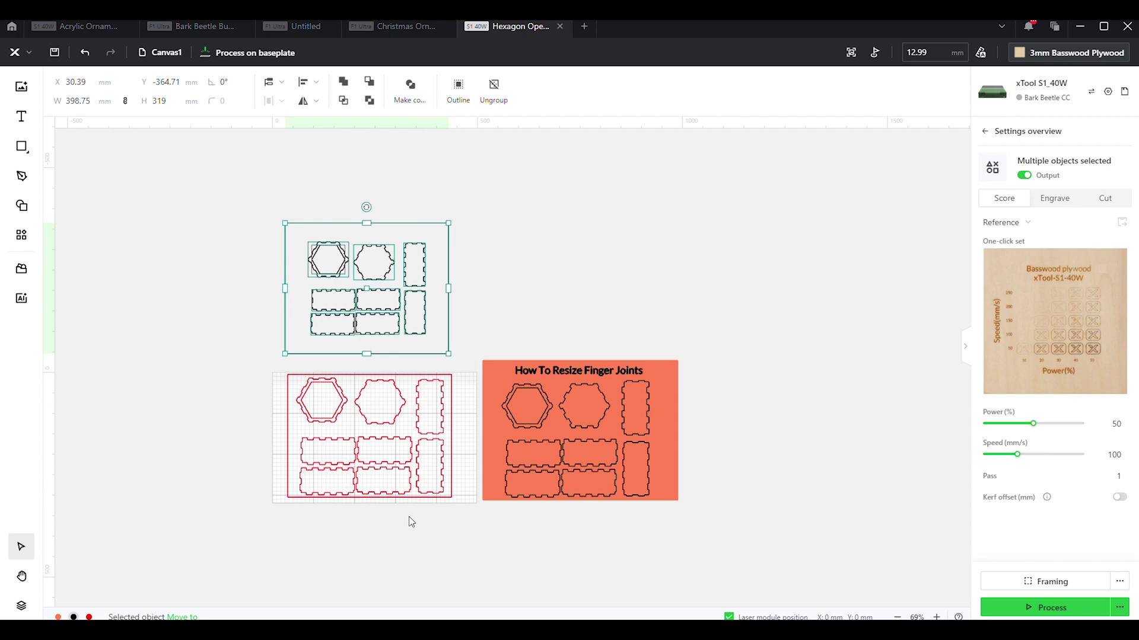
pyautogui.keyDown('ctrl'); pyautogui.scroll(5, 347, 498); pyautogui.keyUp('ctrl')
pyautogui.scroll(2, 592, 282)
pyautogui.click(592, 281)
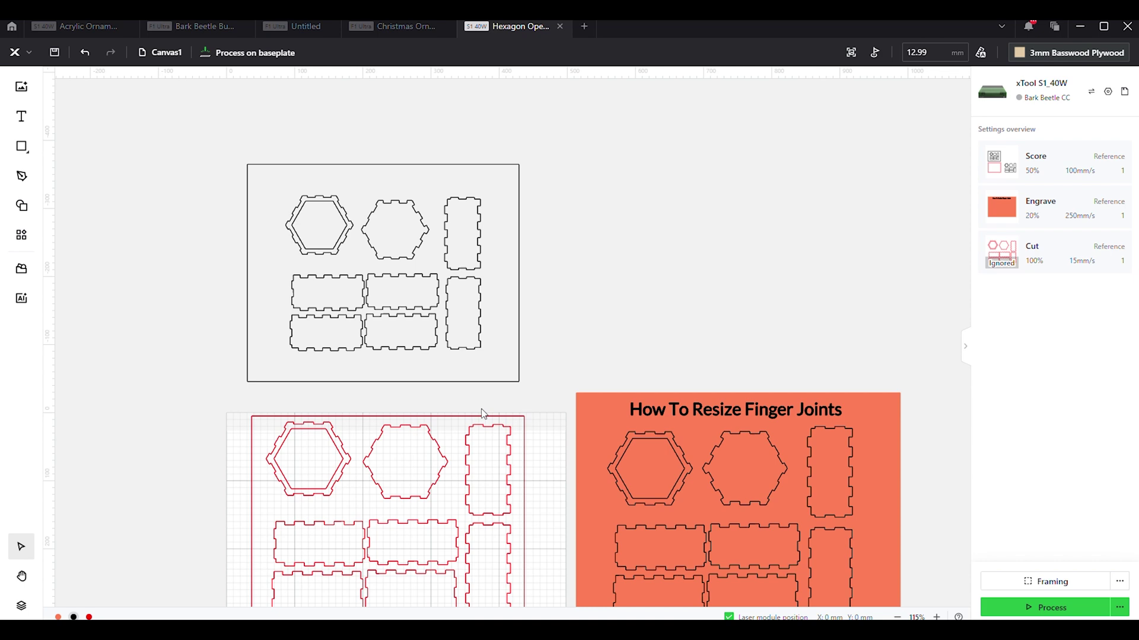
# - Check the black copy, then select the red layout's border rectangle to edit its width
pyautogui.keyDown('ctrl'); pyautogui.scroll(5, 413, 350); pyautogui.keyUp('ctrl')
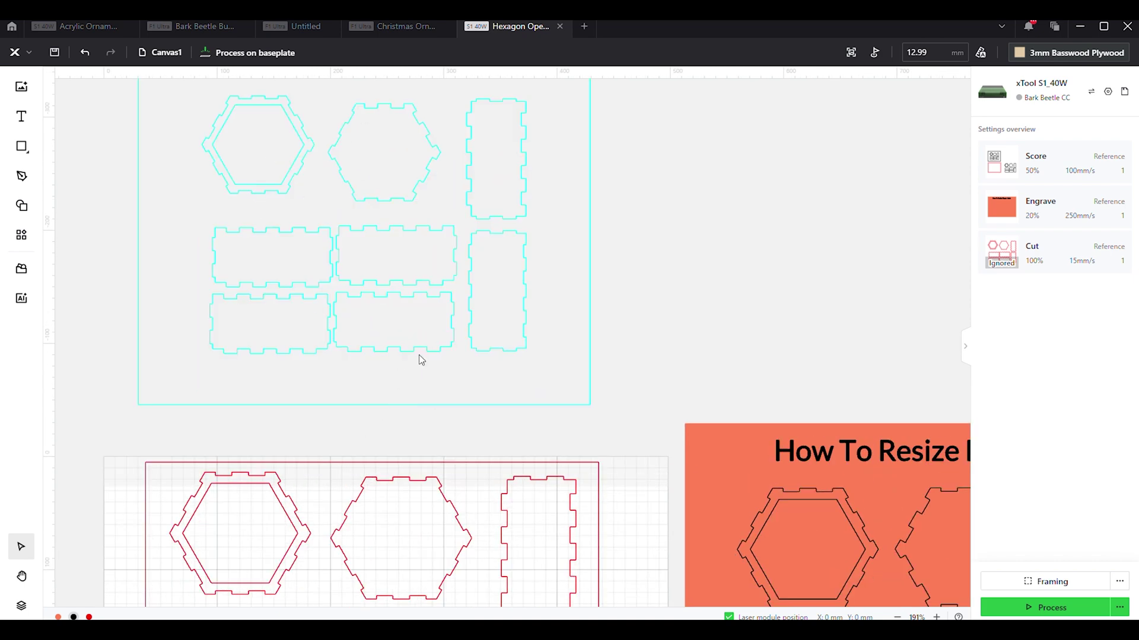
pyautogui.keyDown('ctrl'); pyautogui.scroll(-3, 359, 368); pyautogui.keyUp('ctrl')
pyautogui.click(368, 346)
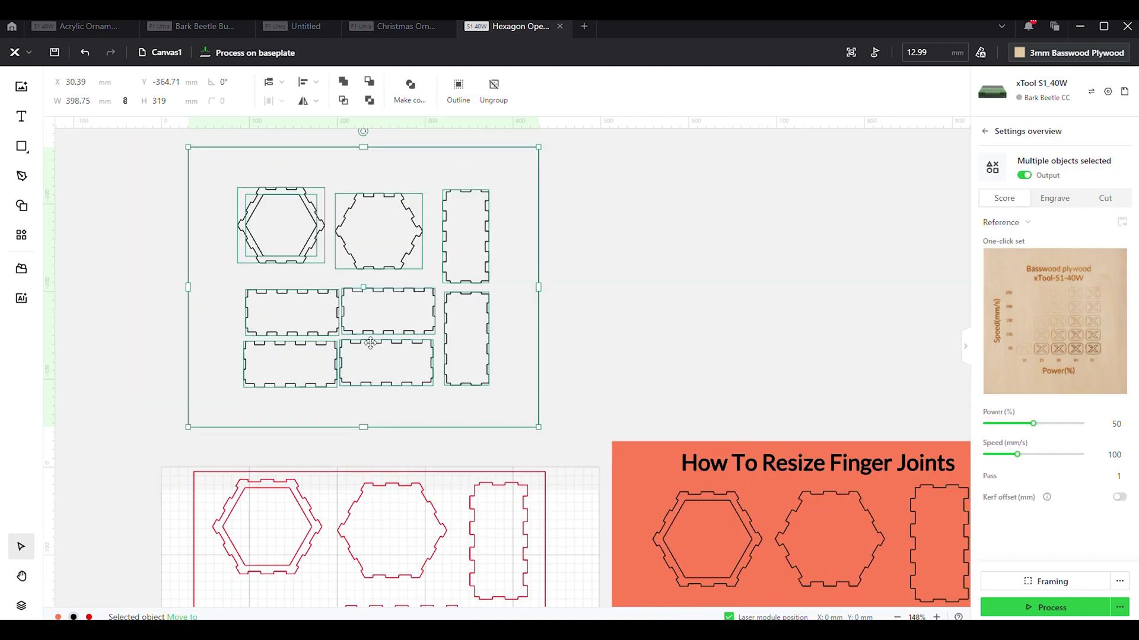
pyautogui.scroll(2, 373, 450)
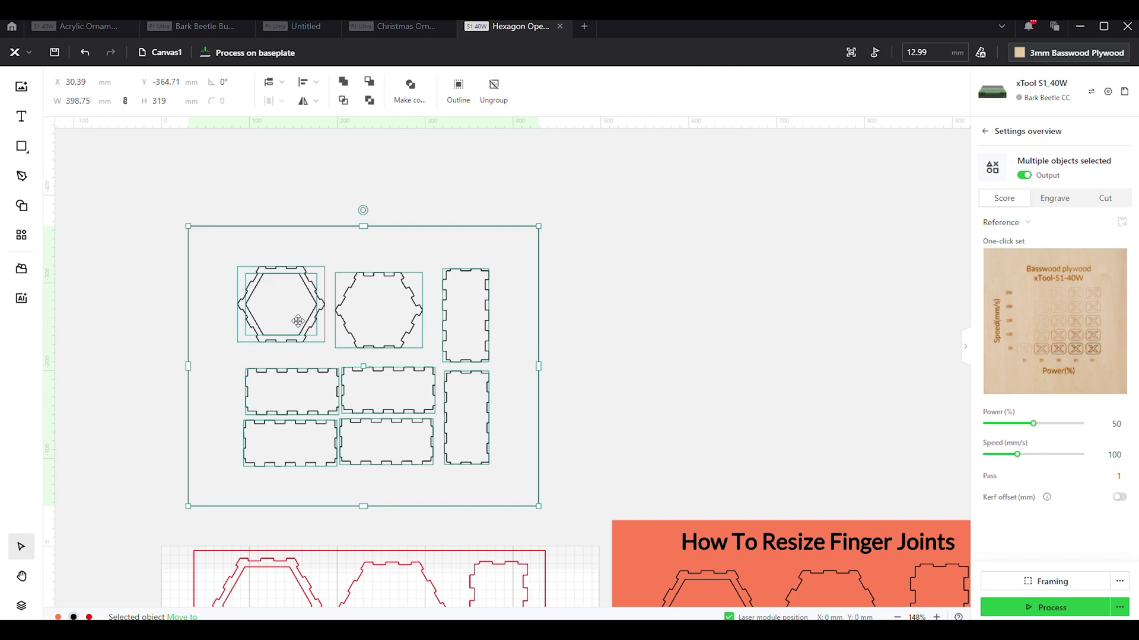
pyautogui.scroll(-2, 376, 278)
pyautogui.scroll(-2, 376, 278)
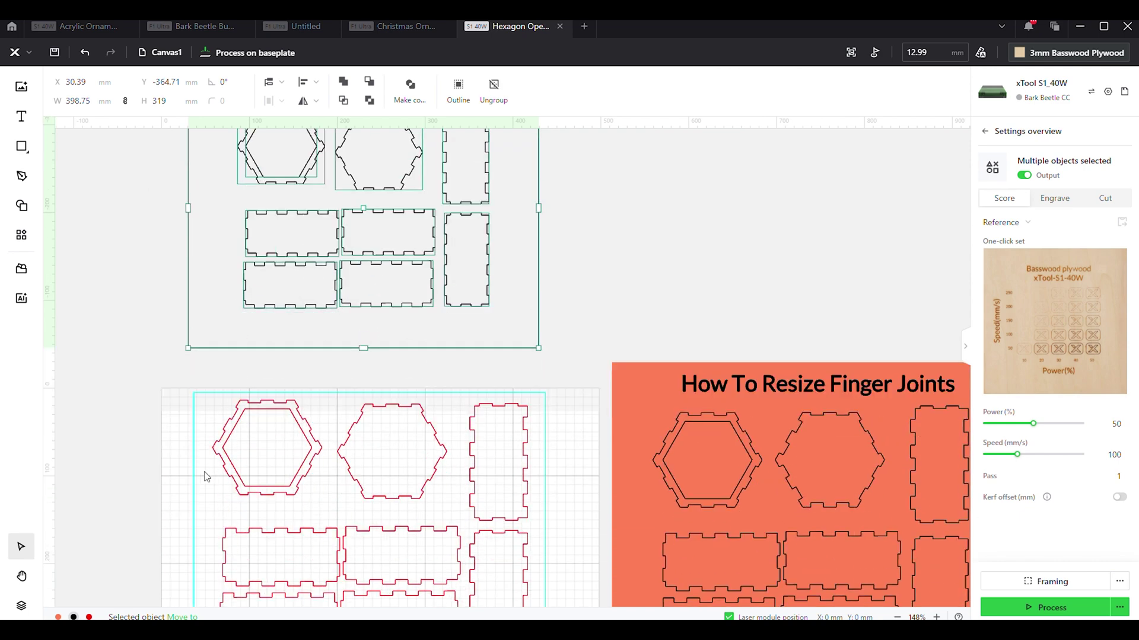
pyautogui.click(206, 477)
pyautogui.doubleClick(87, 107)
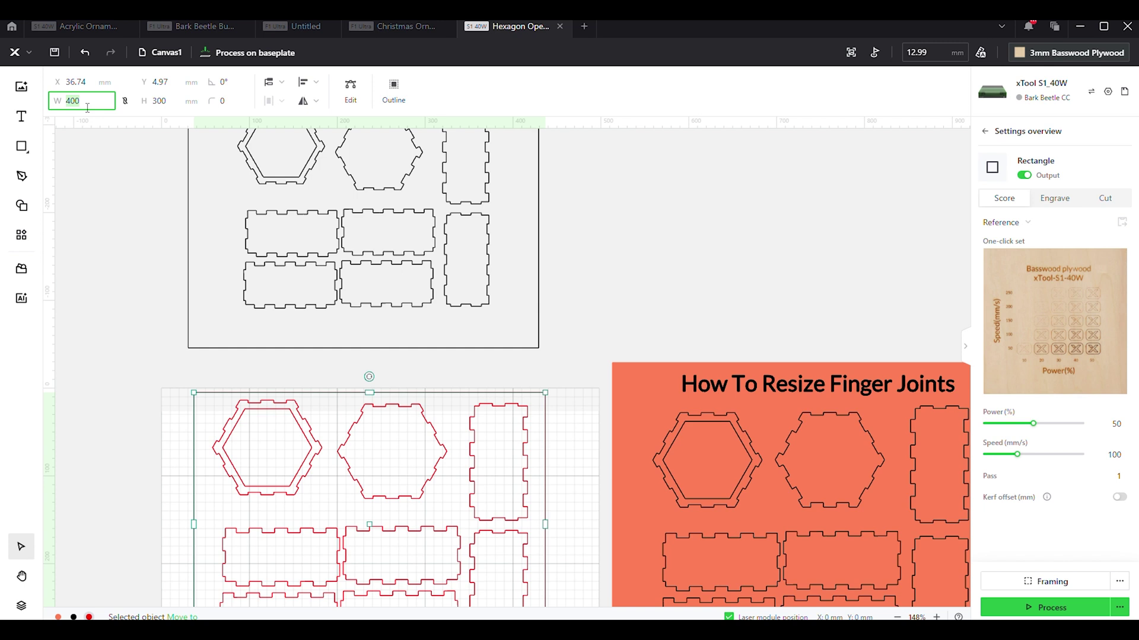
# - Make the border rectangle 500 × 400 mm and shift it up and left
pyautogui.press('Tab')
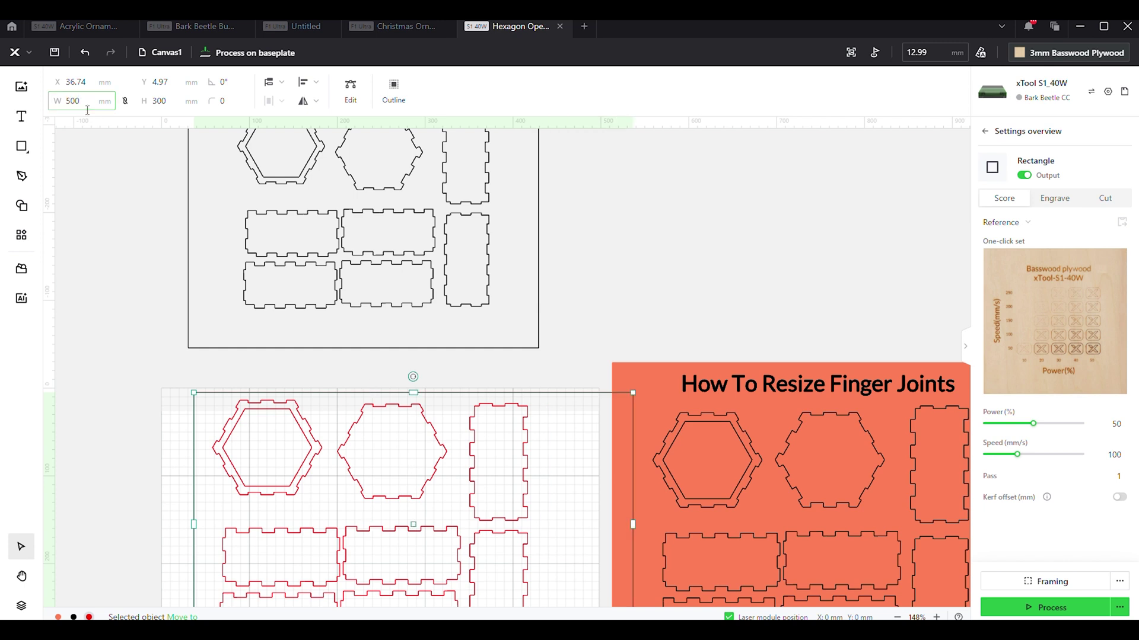
pyautogui.doubleClick(175, 109)
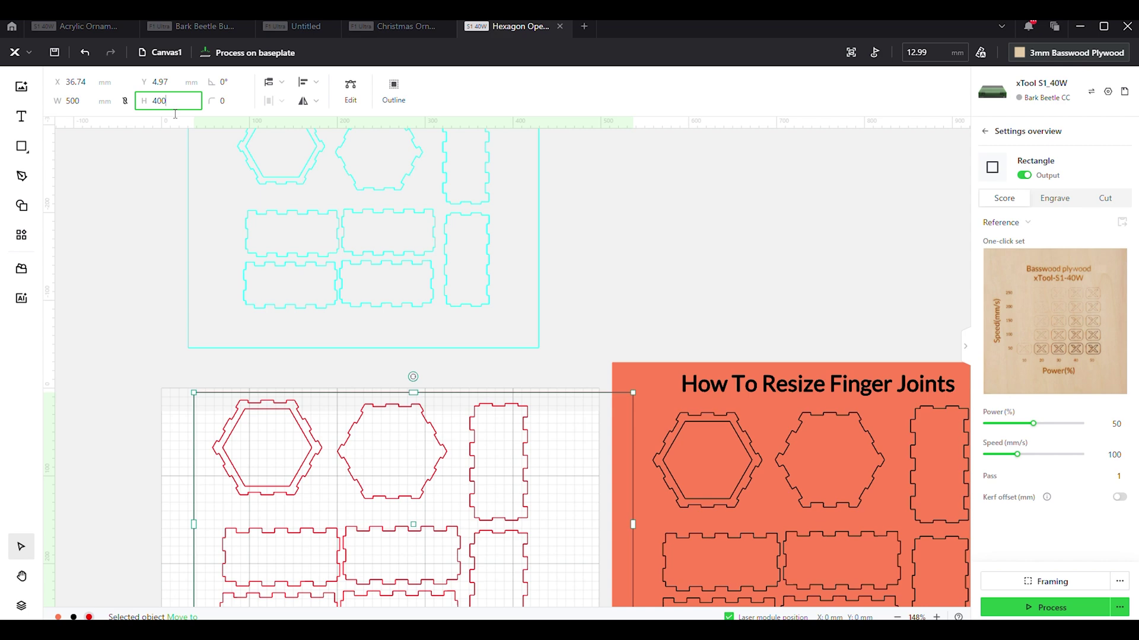
pyautogui.write('400')
pyautogui.press('Return')
pyautogui.scroll(-5, 325, 368)
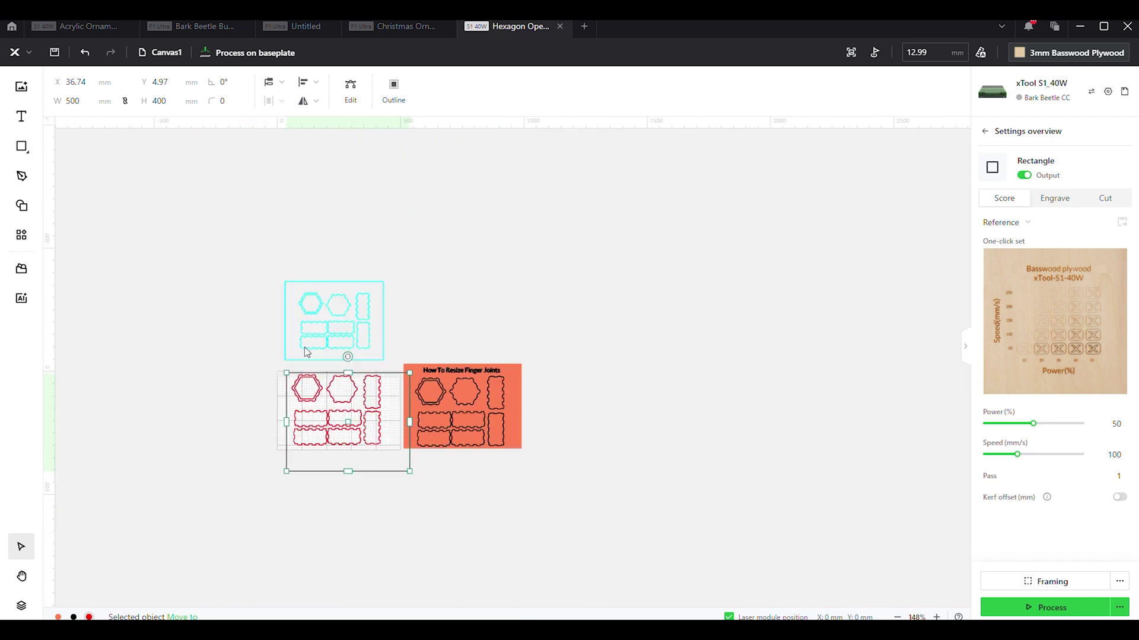
pyautogui.moveTo(377, 476); pyautogui.dragTo(362, 464)
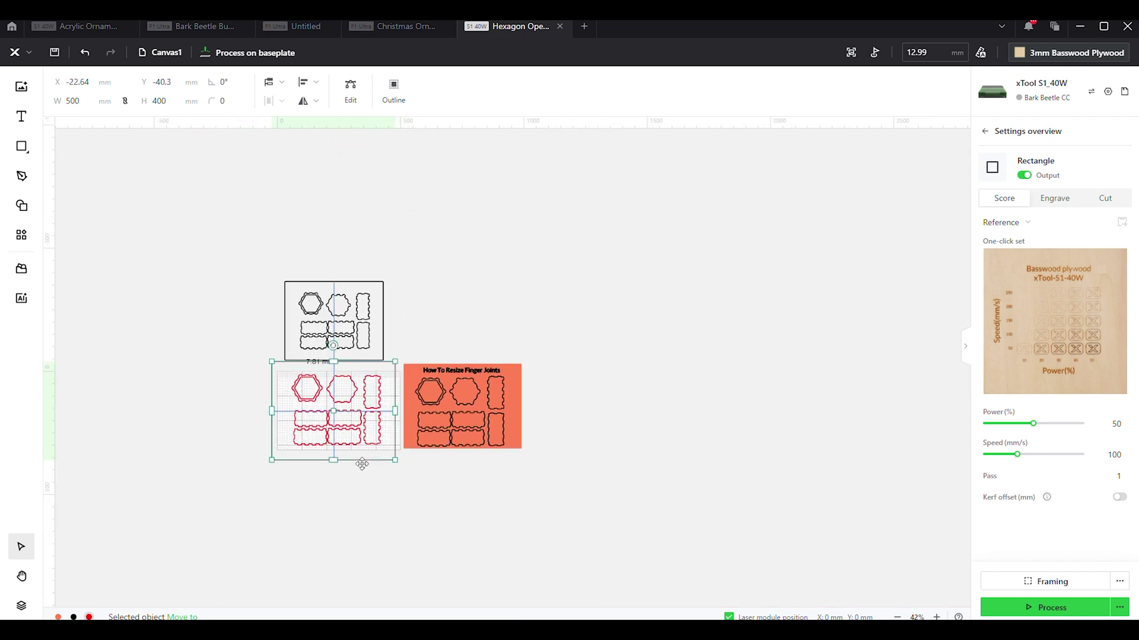
pyautogui.click(386, 528)
# - Select and release the red parts inside the sheet, then drag near the top of the canvas
pyautogui.moveTo(387, 503); pyautogui.dragTo(270, 398)
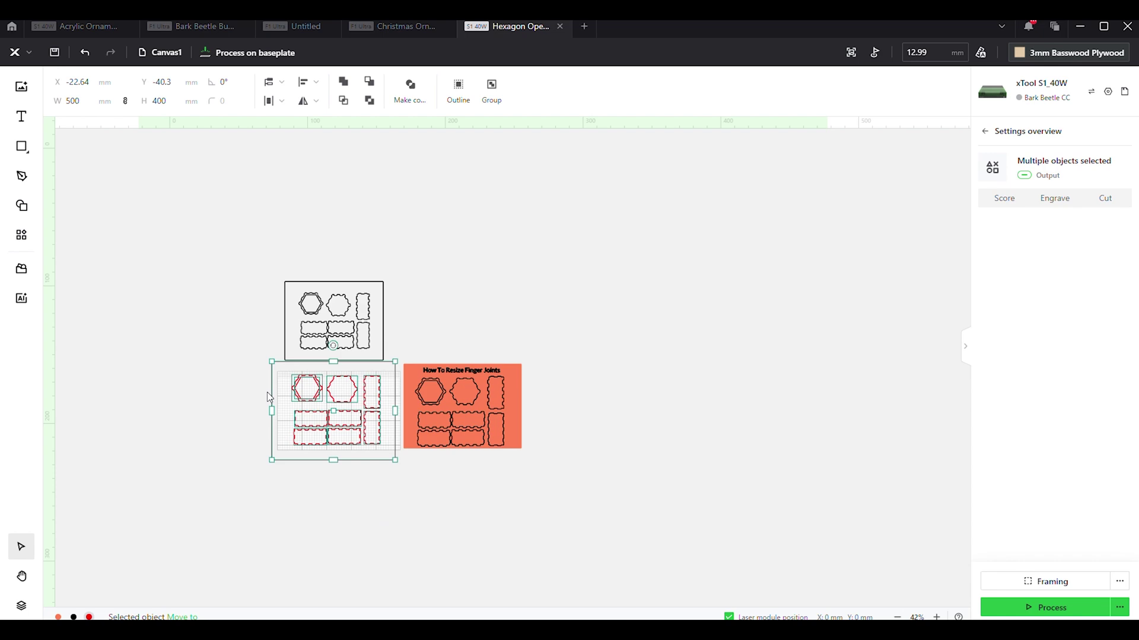
pyautogui.press('Escape')
pyautogui.scroll(5, 321, 317)
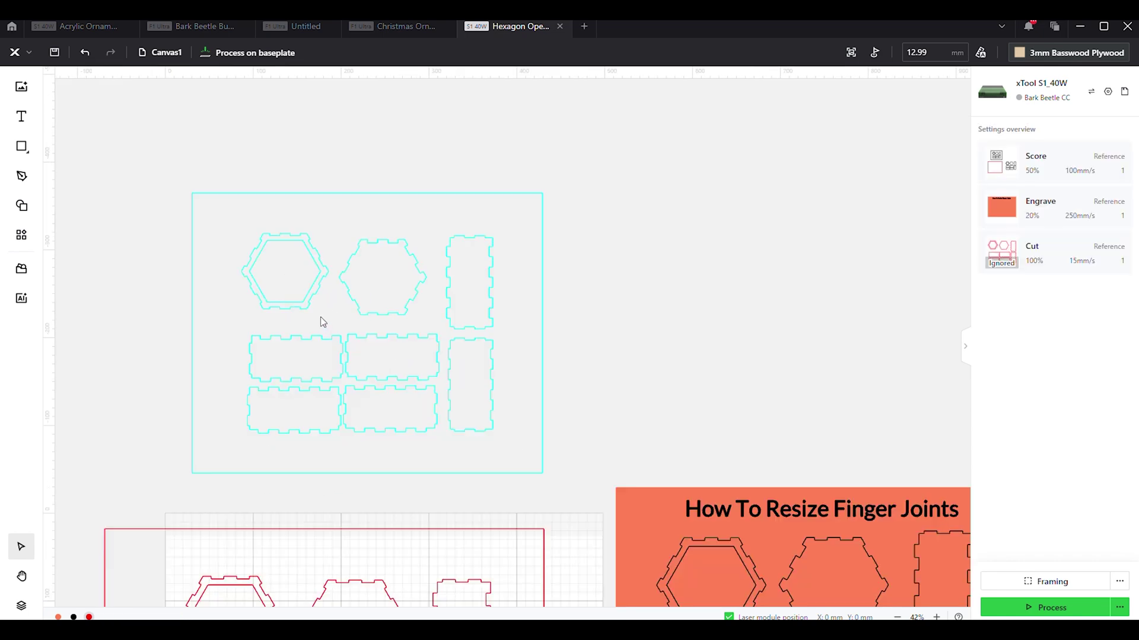
pyautogui.scroll(-3, 341, 332)
pyautogui.scroll(-5, 366, 274)
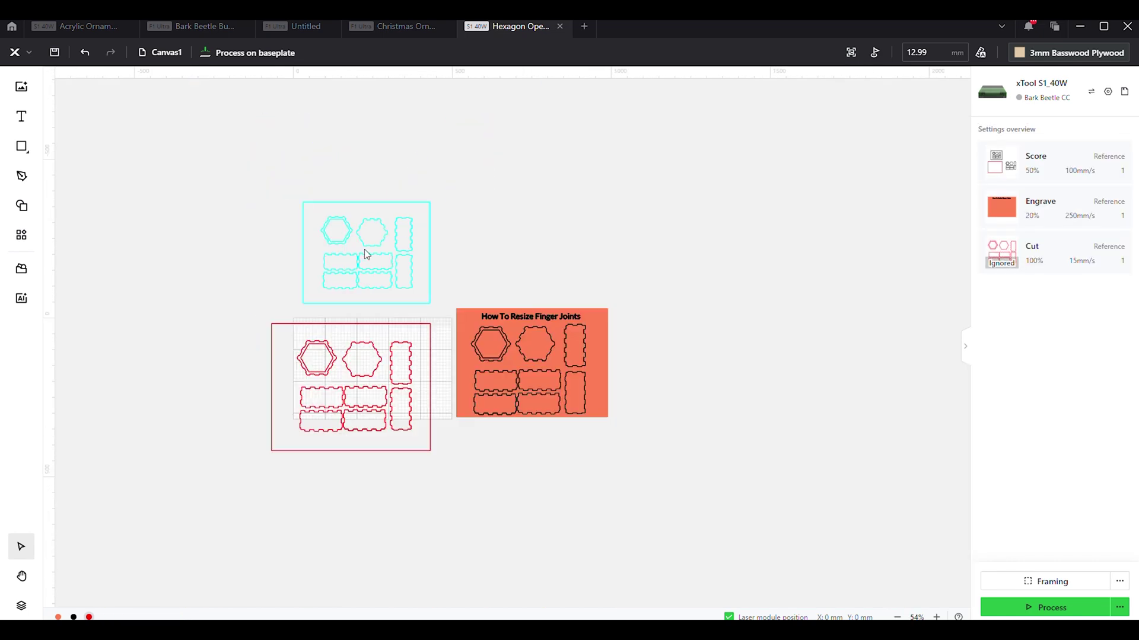
pyautogui.moveTo(363, 254); pyautogui.dragTo(343, 222)
# - Select all parts of the black copy and scale them to 500 mm wide, 400 mm high
pyautogui.click(415, 213)
pyautogui.scroll(3, 325, 230)
pyautogui.scroll(4, 325, 230)
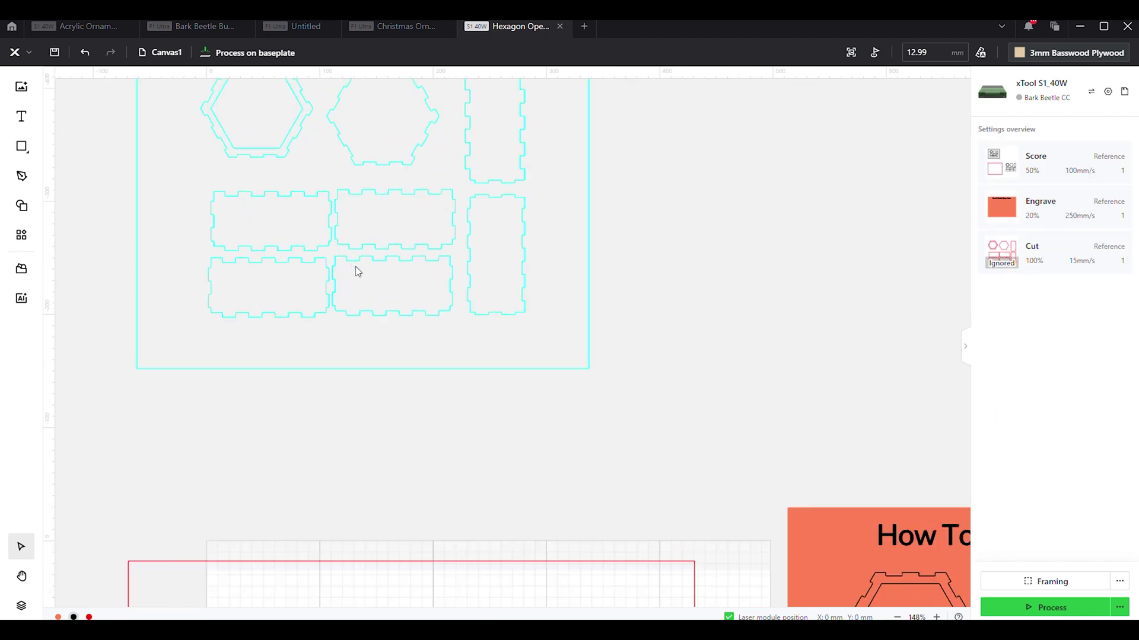
pyautogui.moveTo(468, 400); pyautogui.dragTo(133, 112)
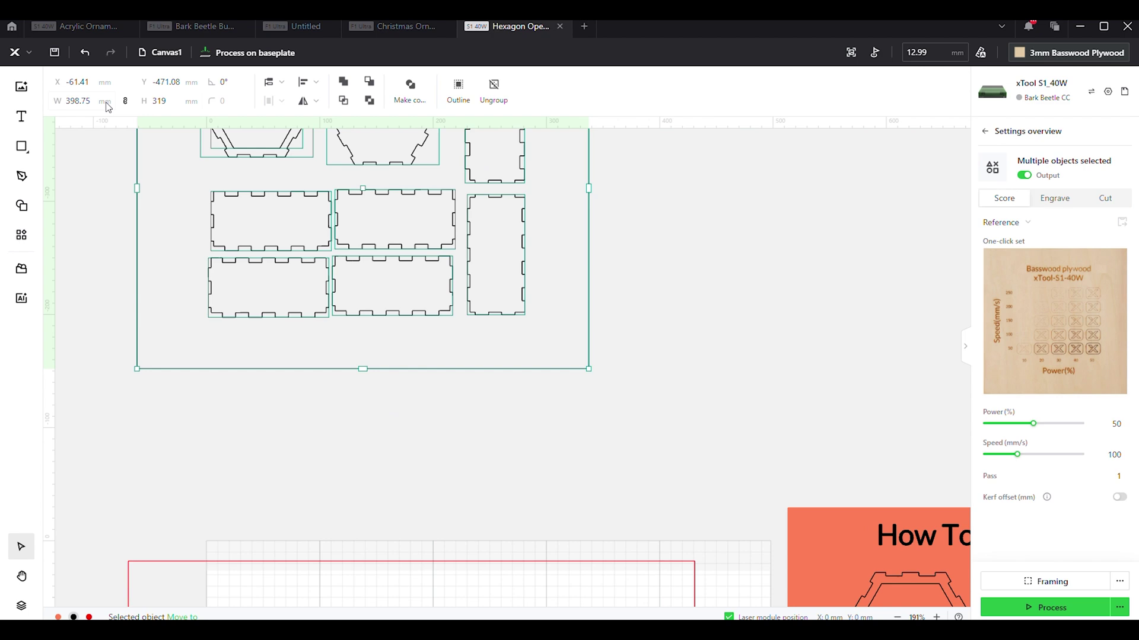
pyautogui.click(105, 106)
pyautogui.write('500')
pyautogui.press('Return')
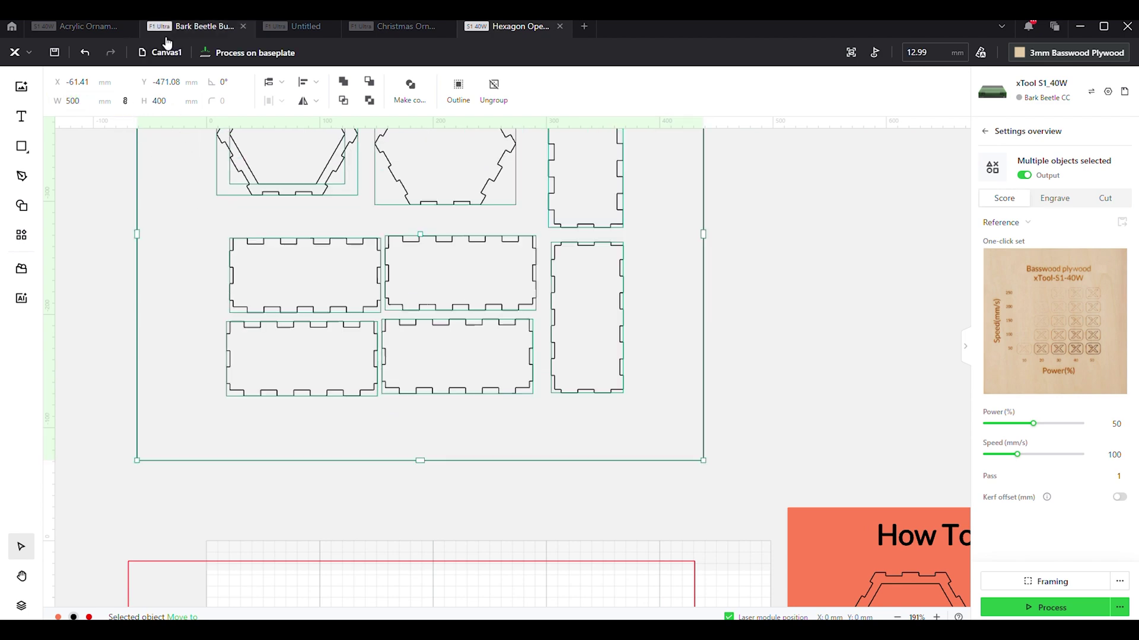
# - Move the enlarged black copy onto the red parts and line it up with their outlines
pyautogui.scroll(-5, 180, 370)
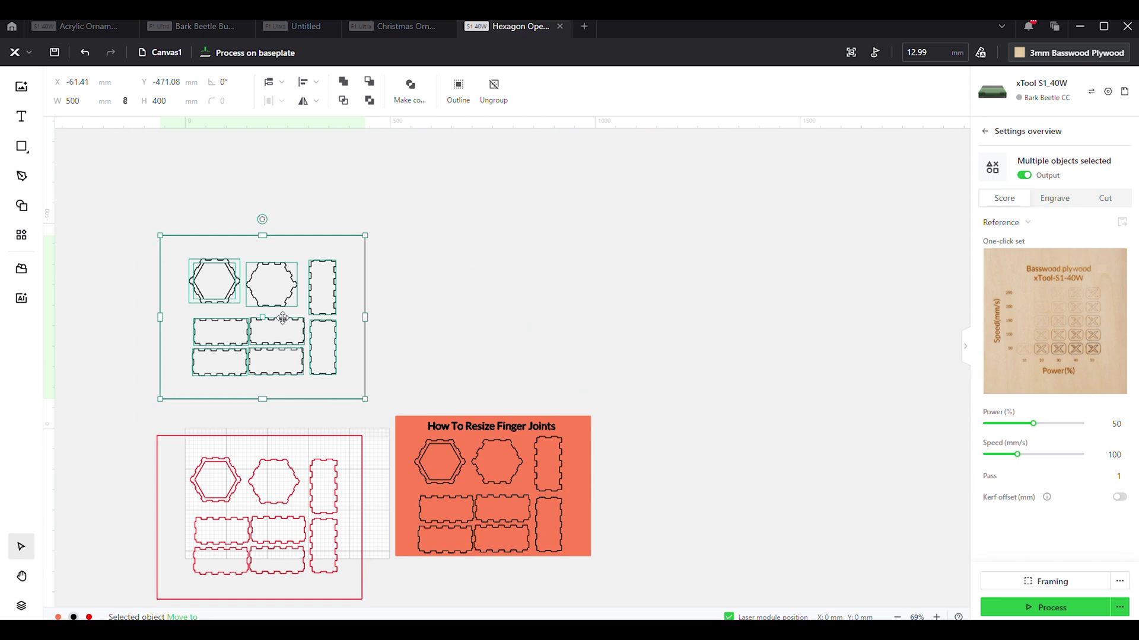
pyautogui.moveTo(299, 313); pyautogui.dragTo(297, 500)
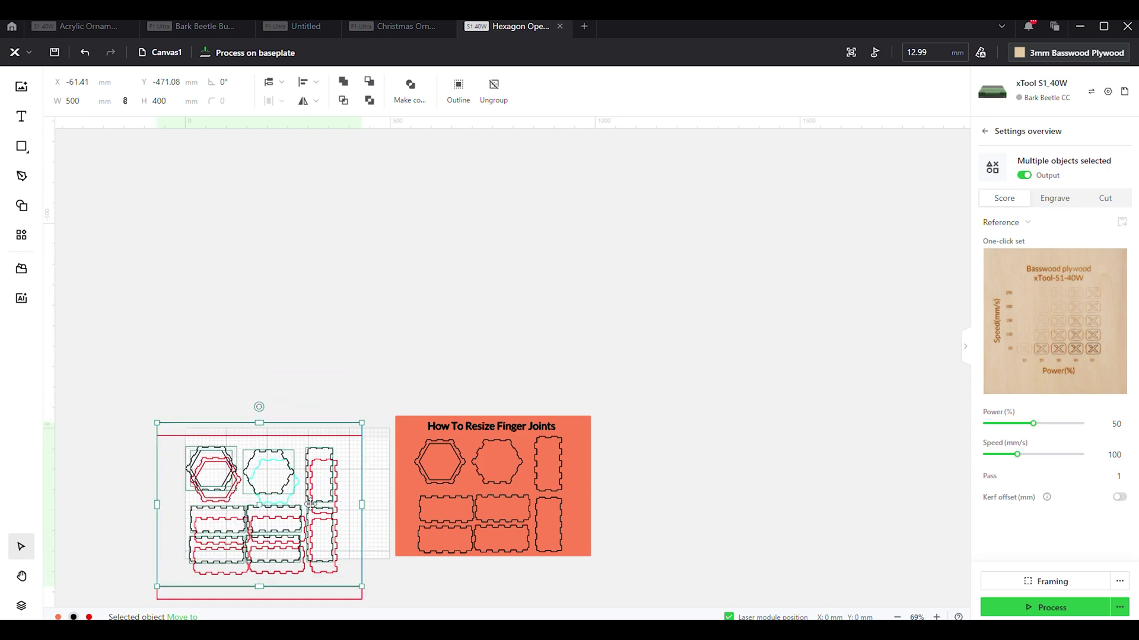
pyautogui.scroll(5, 343, 484)
pyautogui.scroll(3, 380, 415)
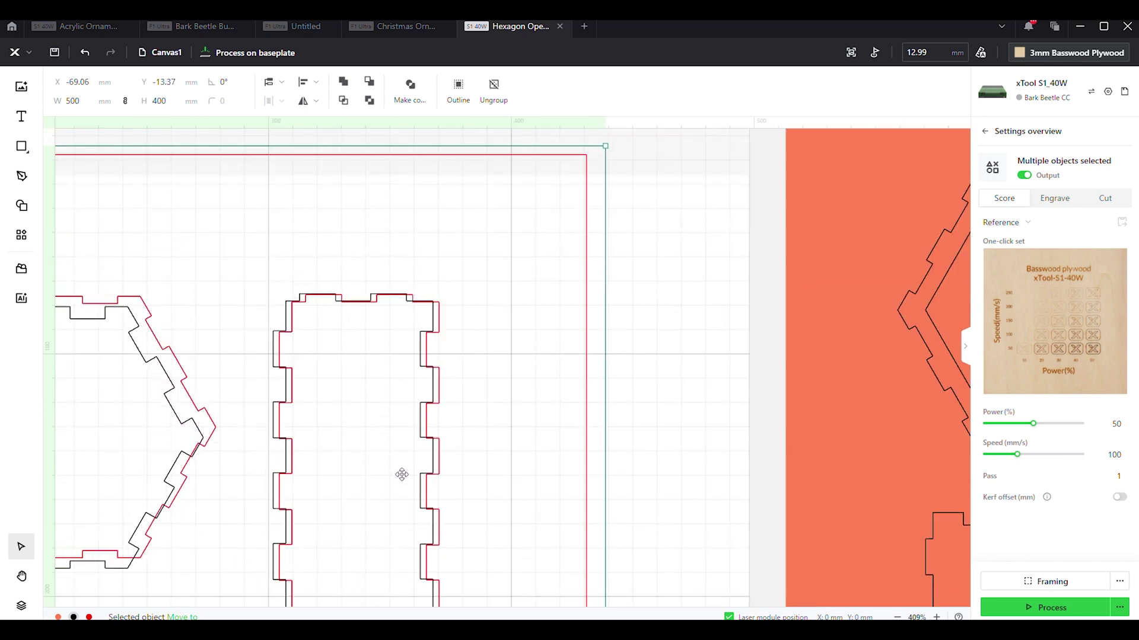
pyautogui.moveTo(405, 475); pyautogui.dragTo(413, 530)
pyautogui.scroll(-7, 524, 452)
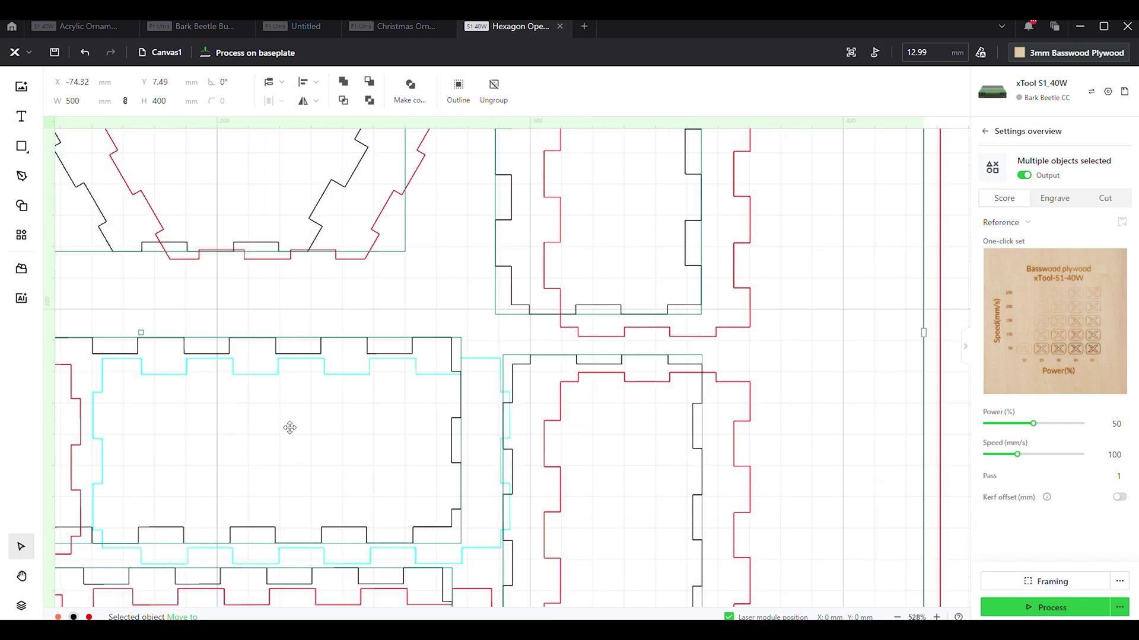
pyautogui.scroll(-2, 289, 428)
# - Move the black parts over the orange reference image for comparison, then deselect them
pyautogui.moveTo(374, 412); pyautogui.dragTo(581, 438)
pyautogui.scroll(-10, 534, 427)
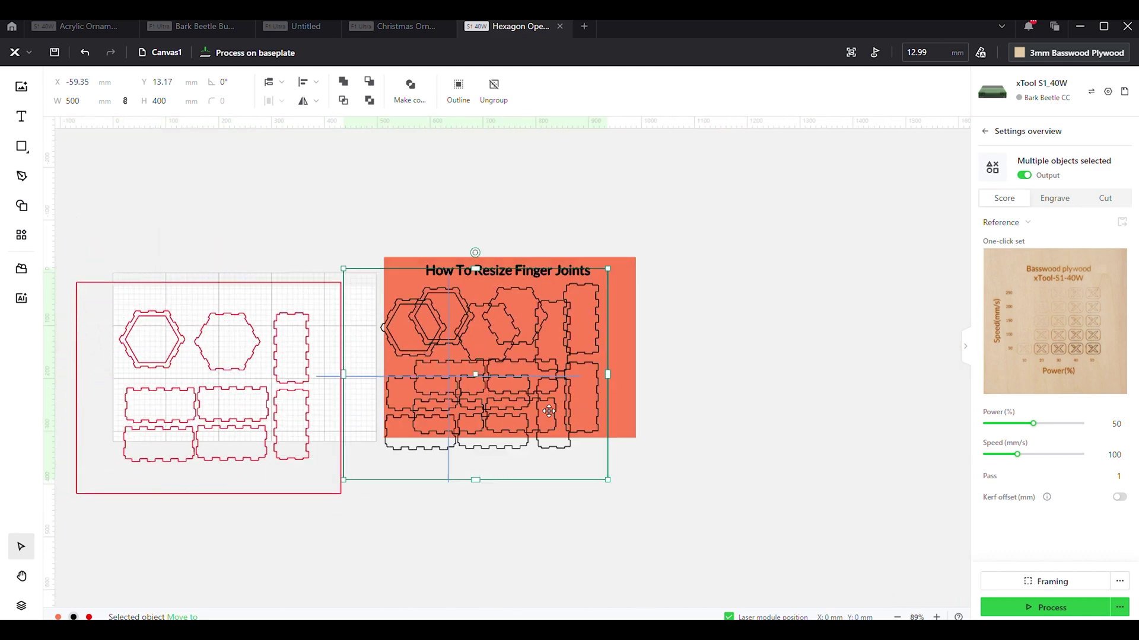
pyautogui.scroll(5, 548, 411)
pyautogui.moveTo(526, 399); pyautogui.dragTo(387, 209)
pyautogui.scroll(5, 587, 347)
pyautogui.scroll(-6, 595, 358)
pyautogui.scroll(-6, 655, 419)
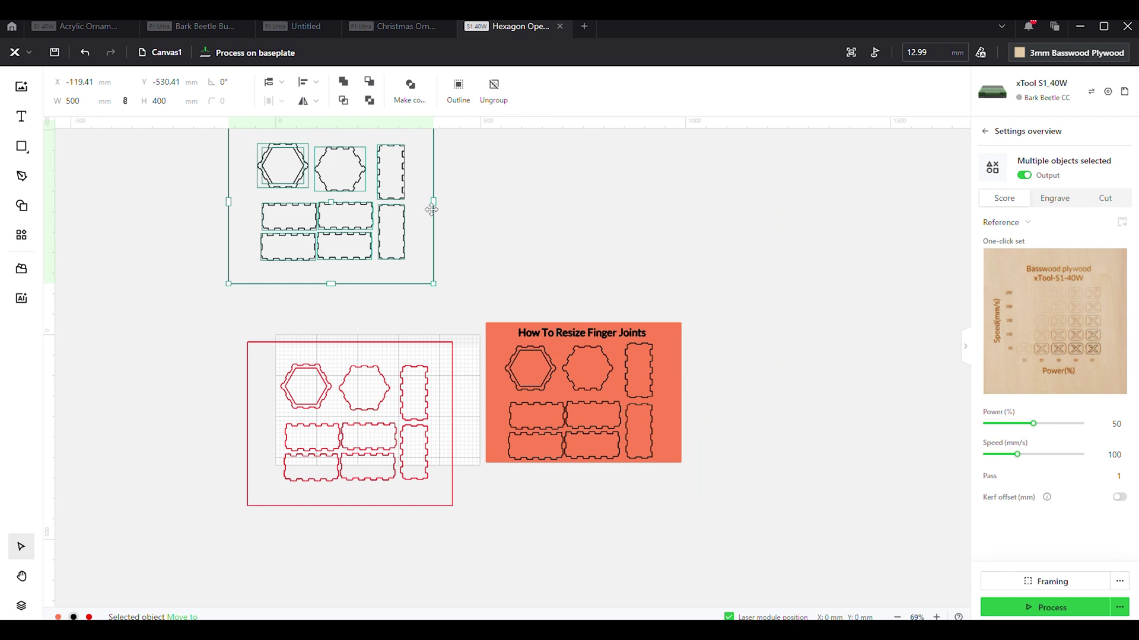
pyautogui.click(338, 308)
pyautogui.scroll(3, 338, 305)
pyautogui.scroll(5, 341, 304)
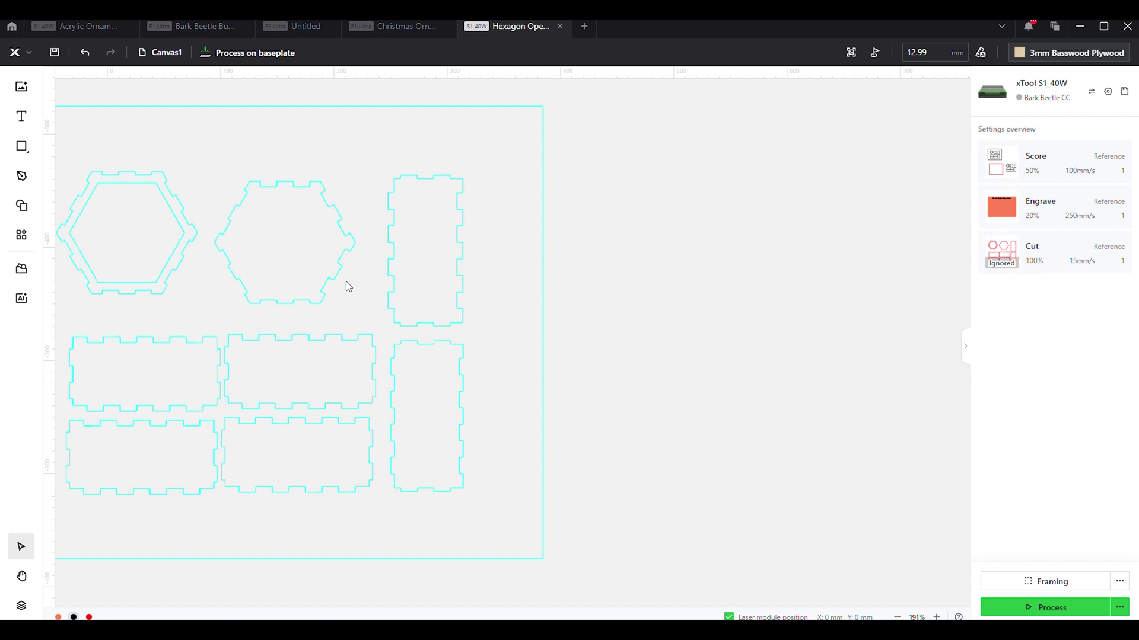
# - Select all ten imported outlines, with Info showing 10 vectors, 500.00 x 400.00
pyautogui.scroll(-5, 697, 372)
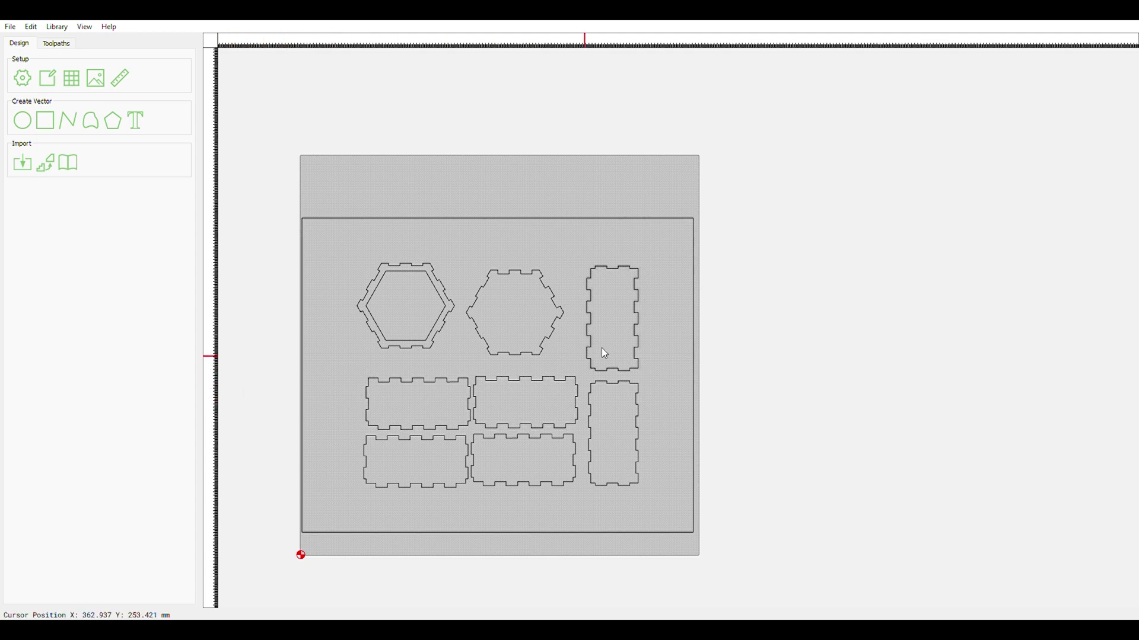
pyautogui.moveTo(767, 193); pyautogui.dragTo(284, 557)
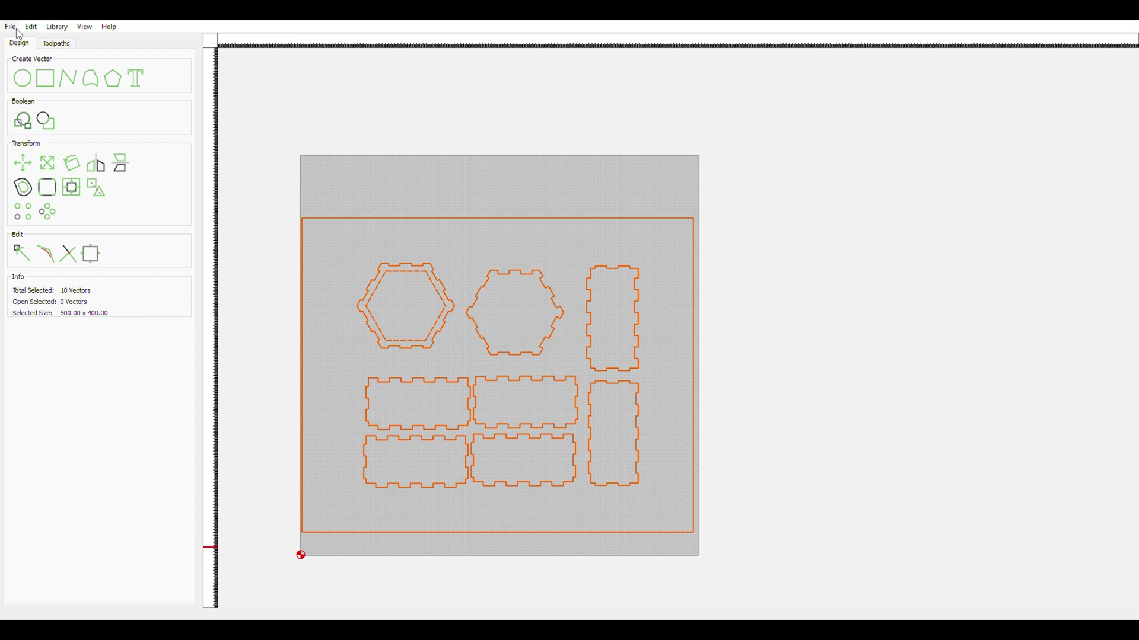
pyautogui.click(277, 104)
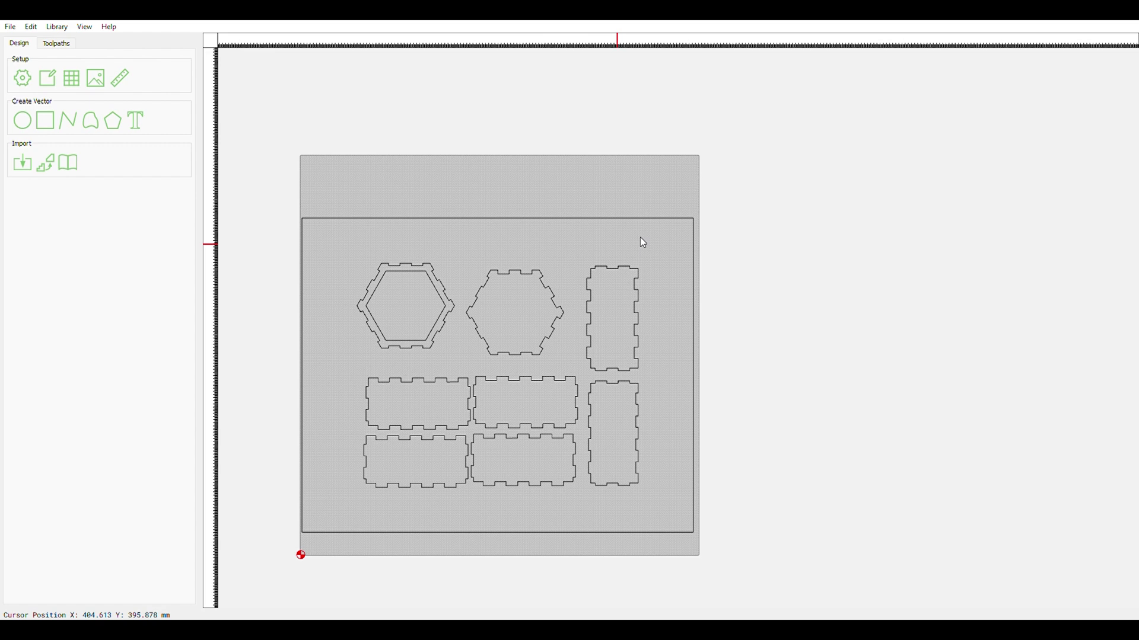
pyautogui.moveTo(770, 163); pyautogui.dragTo(280, 573)
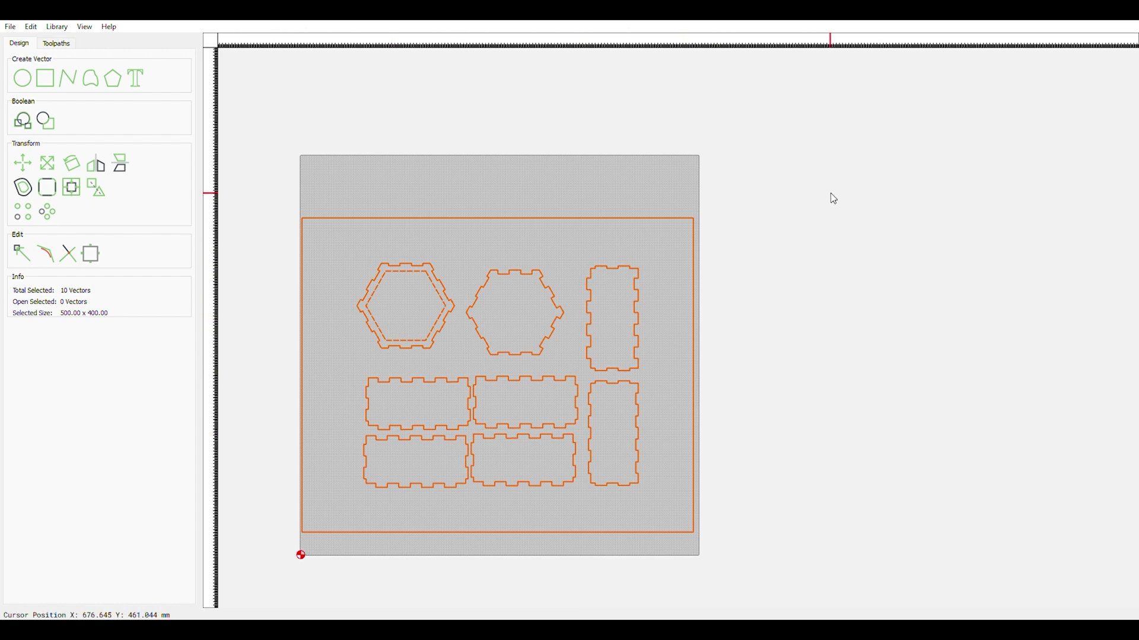
pyautogui.click(822, 209)
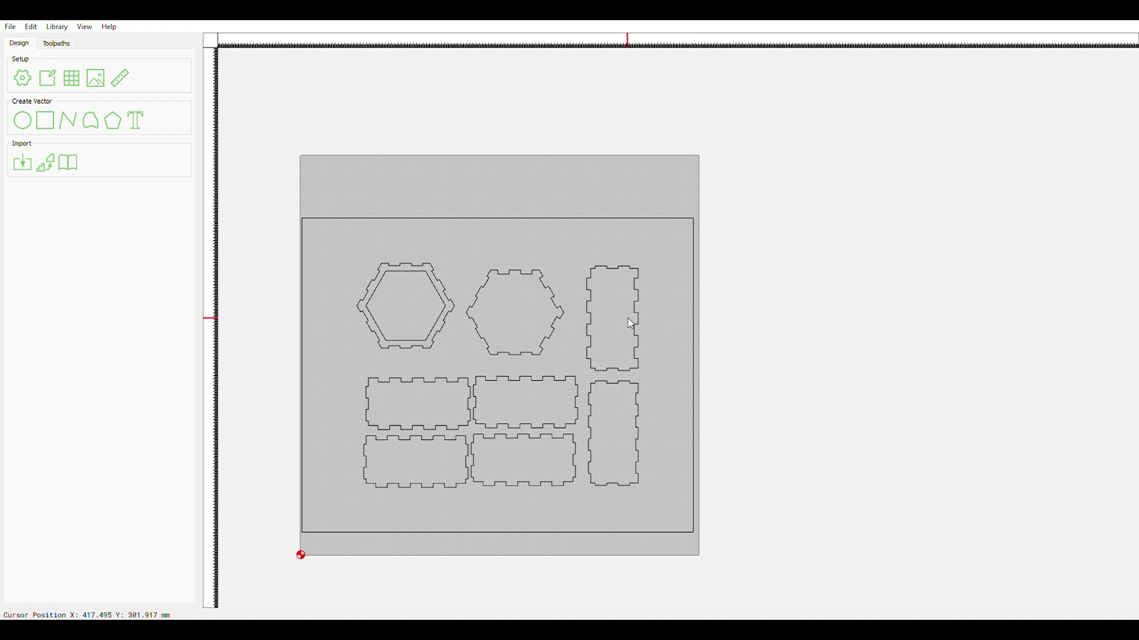
# - Zoom in on the plain hexagon's bottom edge to inspect its finger tabs
pyautogui.scroll(4, 629, 326)
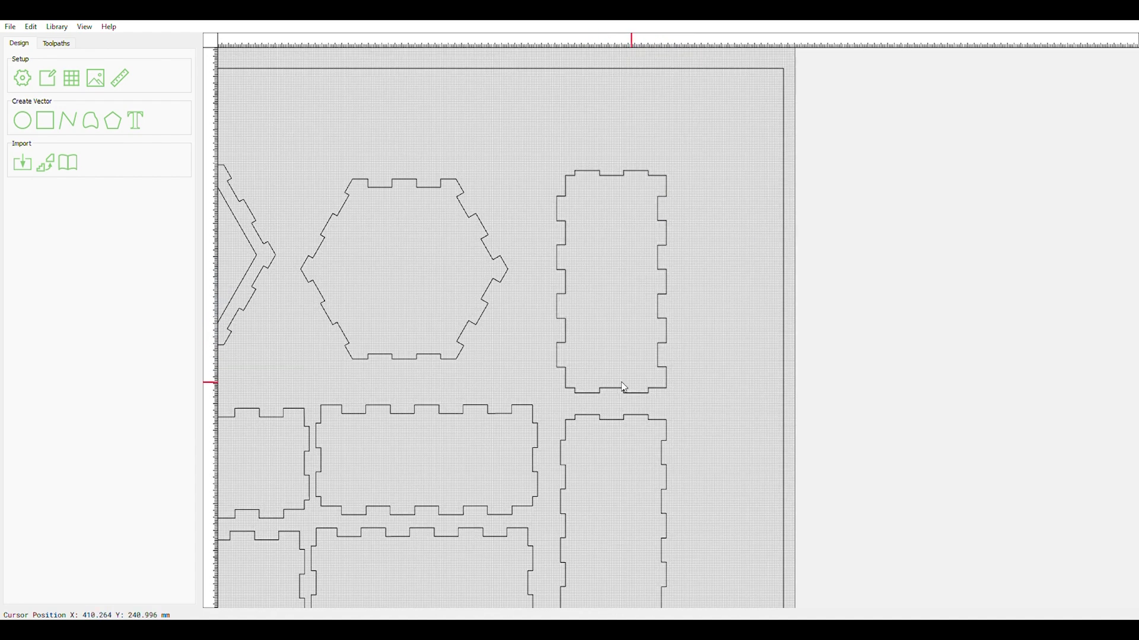
pyautogui.scroll(5, 344, 350)
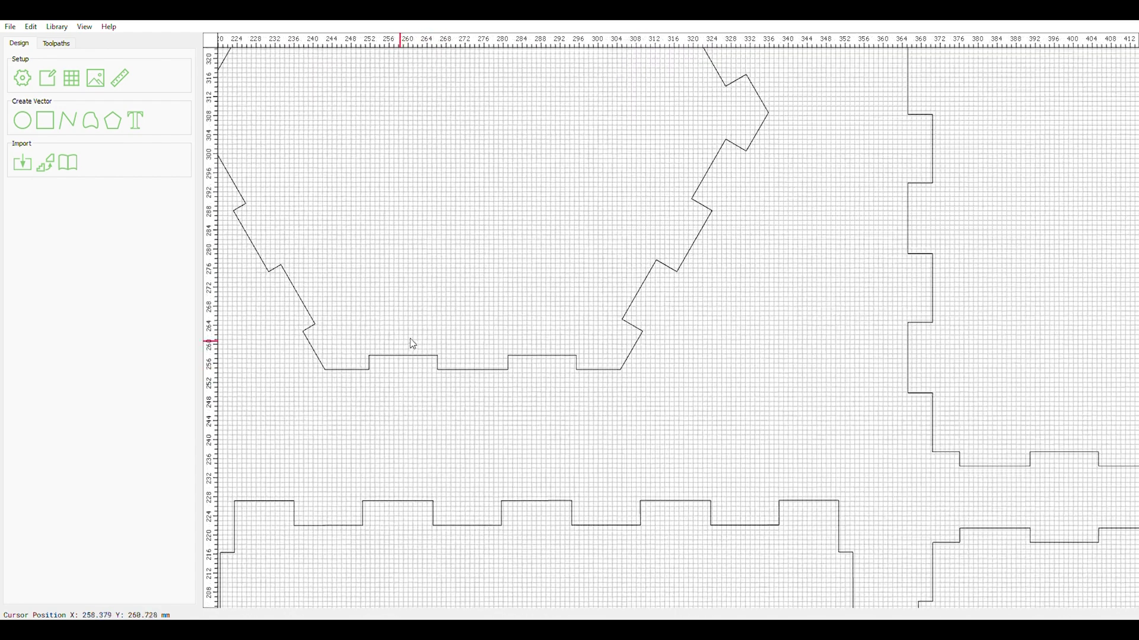
pyautogui.scroll(-5, 413, 344)
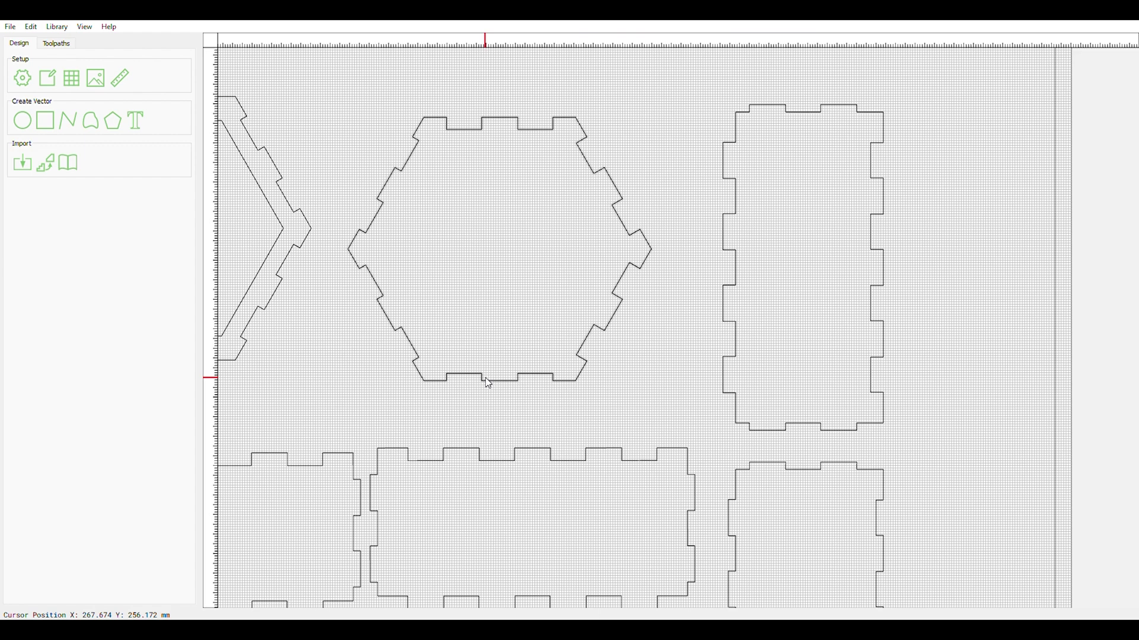
pyautogui.scroll(5, 488, 384)
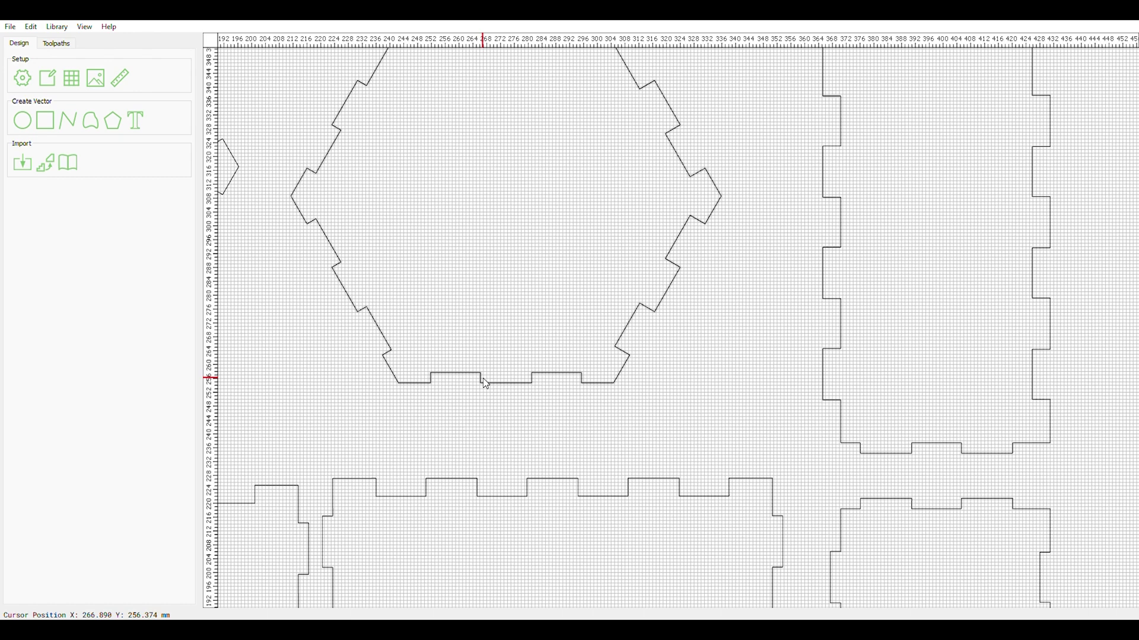
pyautogui.scroll(2, 477, 383)
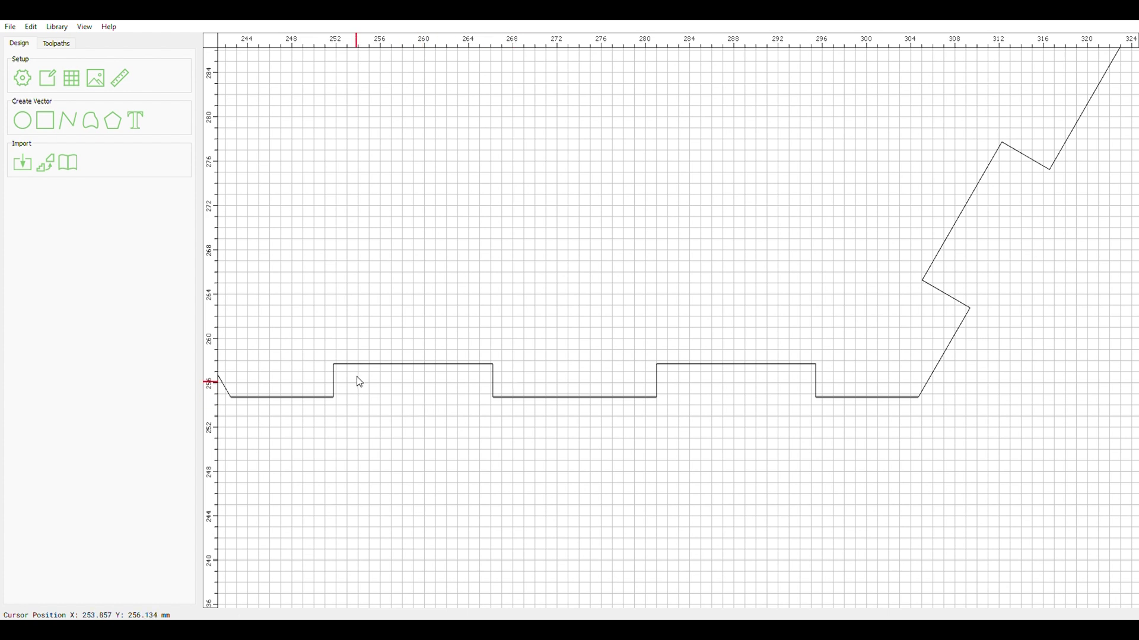
# - Try selecting the hexagon outline by clicking and box-dragging around its bottom edge
pyautogui.moveTo(432, 318); pyautogui.dragTo(294, 460)
pyautogui.click(345, 363)
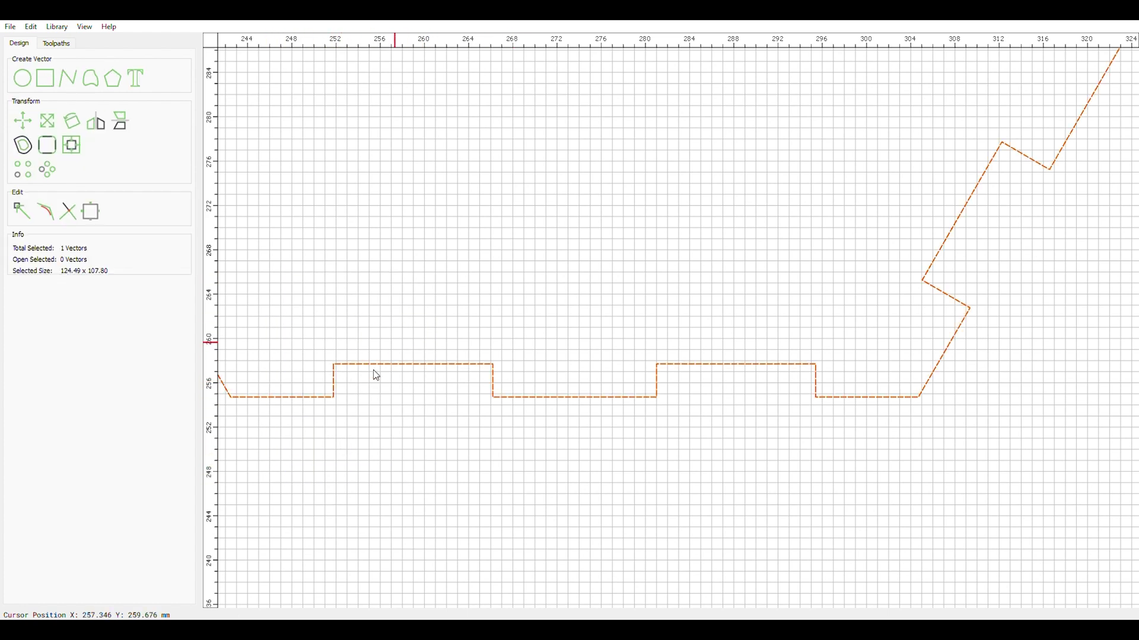
pyautogui.click(290, 470)
pyautogui.scroll(-2, 443, 474)
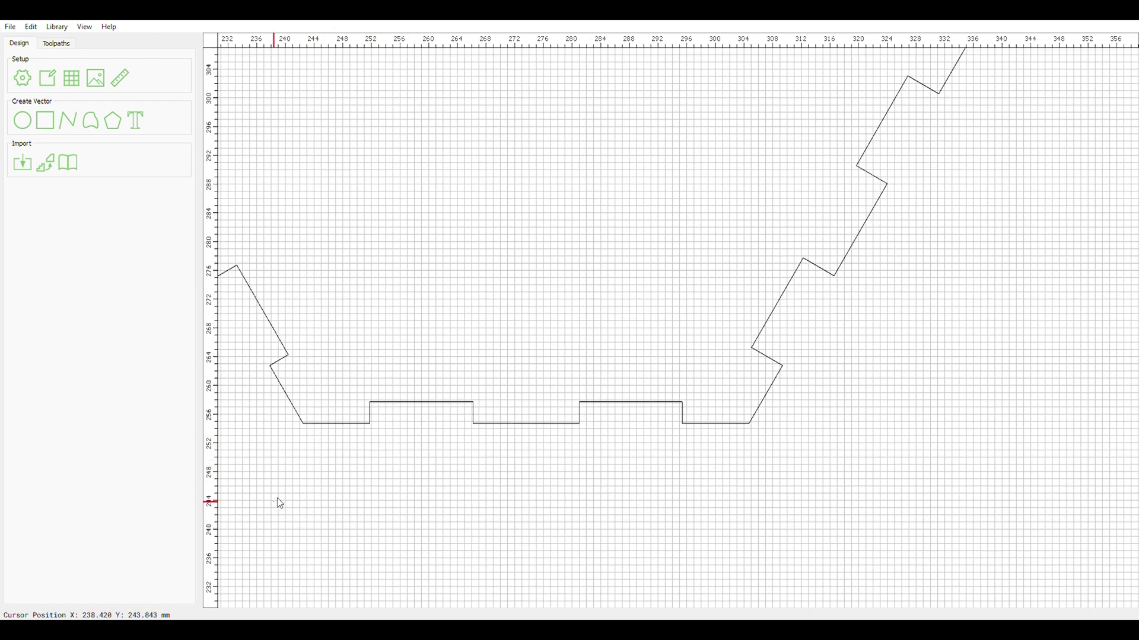
pyautogui.moveTo(274, 502); pyautogui.dragTo(469, 303)
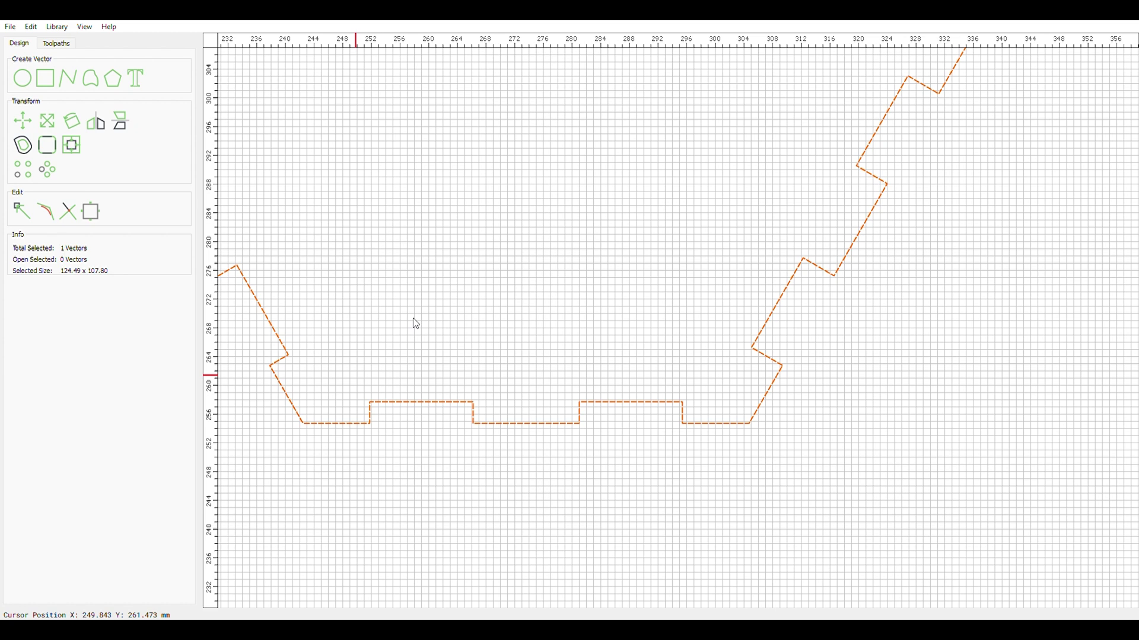
pyautogui.click(538, 521)
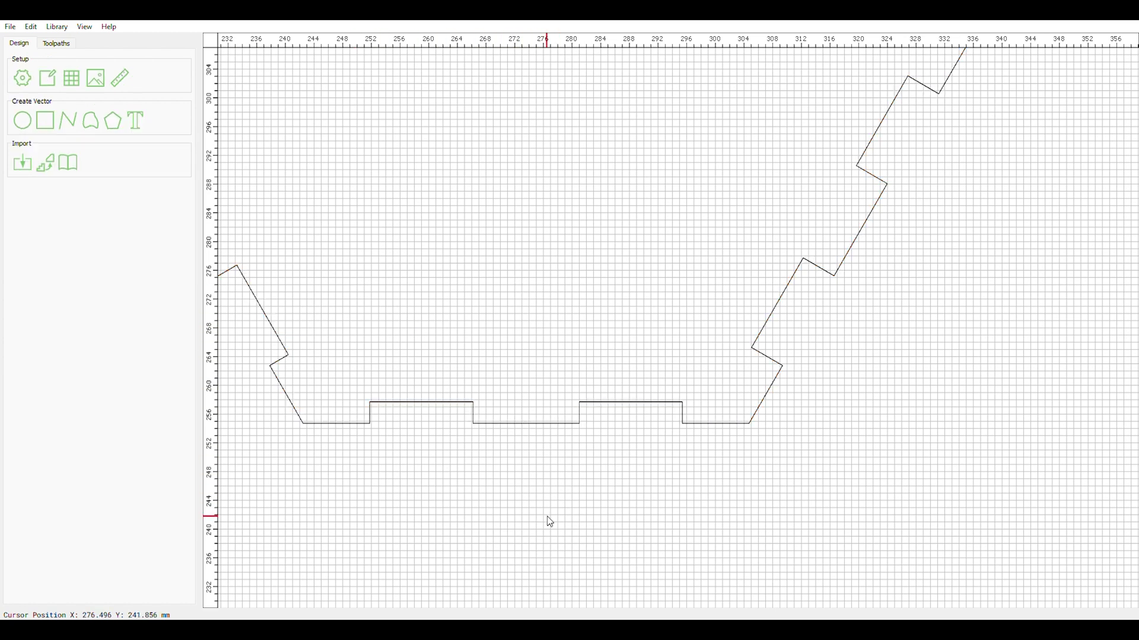
pyautogui.moveTo(603, 522); pyautogui.dragTo(379, 353)
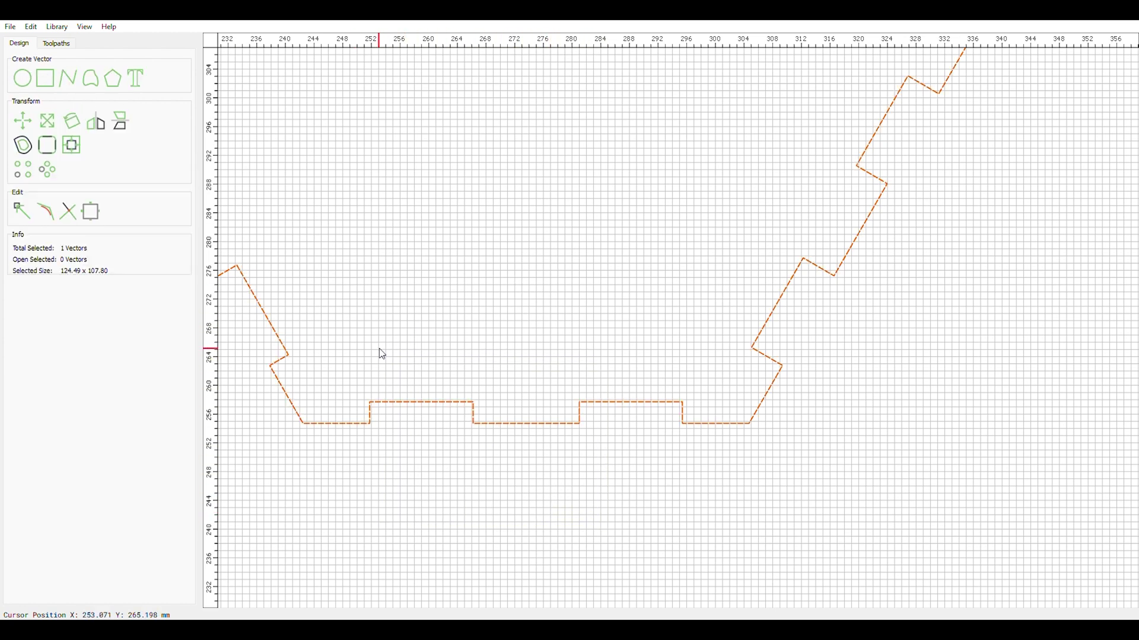
pyautogui.click(330, 525)
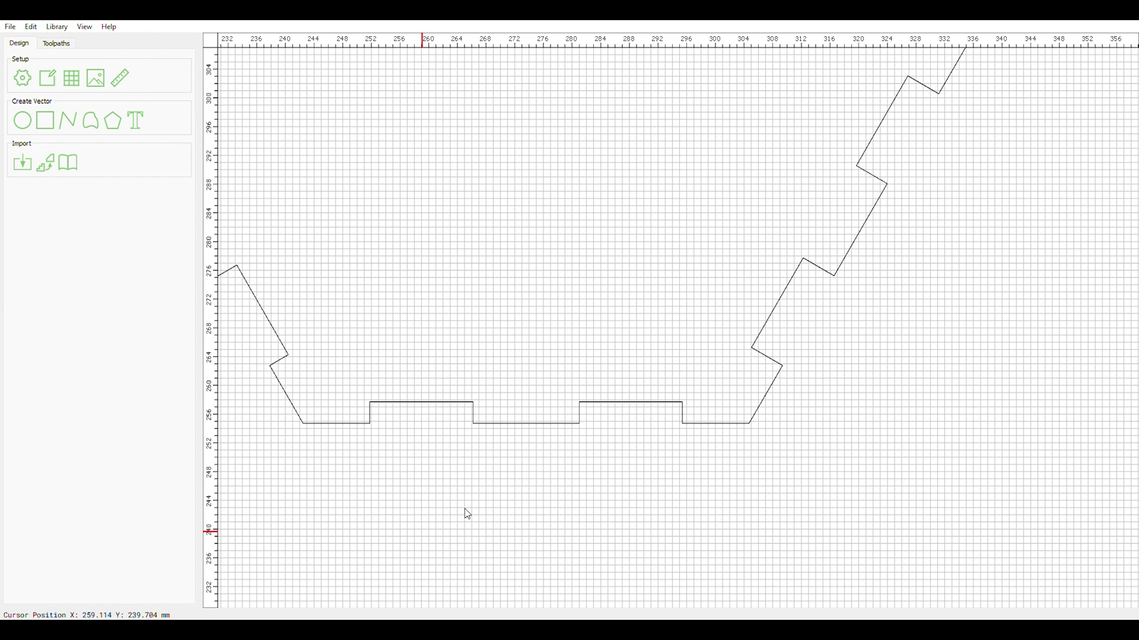
# - Zoom out and drag a box around the entire hexagon to select its whole outline
pyautogui.moveTo(564, 288); pyautogui.dragTo(325, 541)
pyautogui.moveTo(548, 249); pyautogui.dragTo(320, 544)
pyautogui.moveTo(544, 220); pyautogui.dragTo(300, 541)
pyautogui.moveTo(369, 554); pyautogui.dragTo(504, 336)
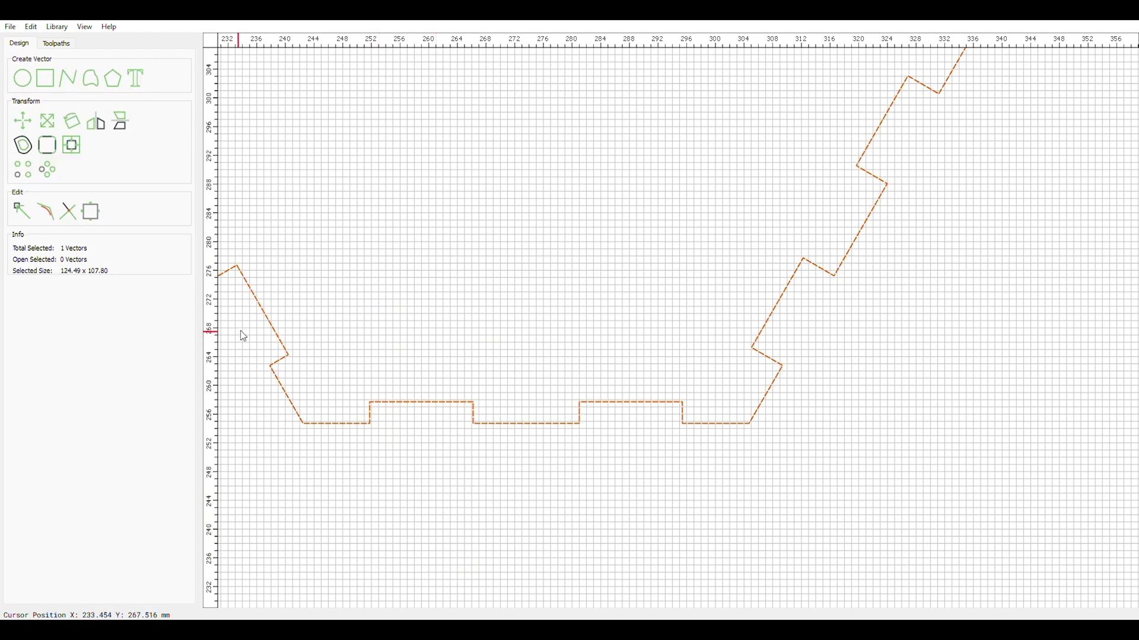
pyautogui.click(450, 247)
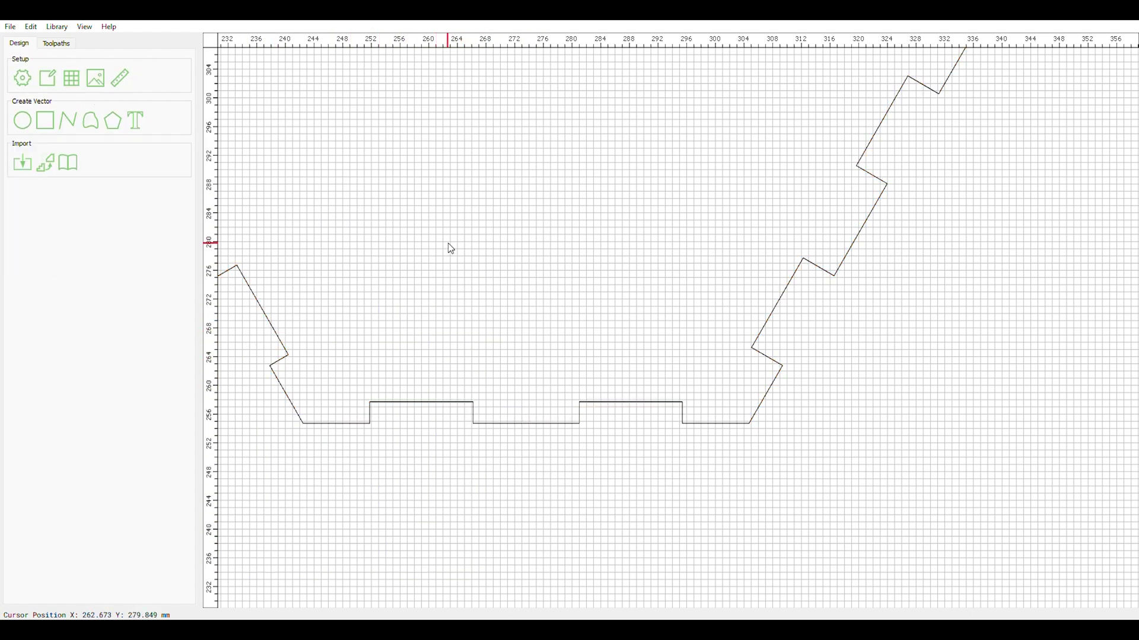
pyautogui.moveTo(521, 163); pyautogui.dragTo(465, 547)
pyautogui.scroll(-4, 421, 442)
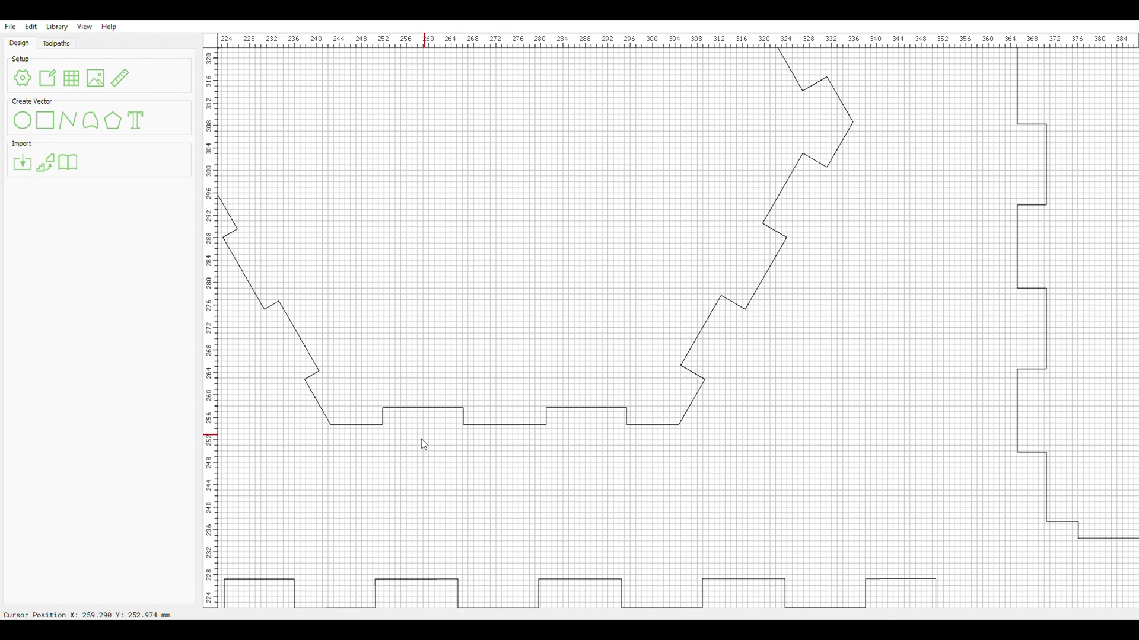
pyautogui.scroll(-2, 424, 464)
pyautogui.moveTo(632, 134); pyautogui.dragTo(239, 561)
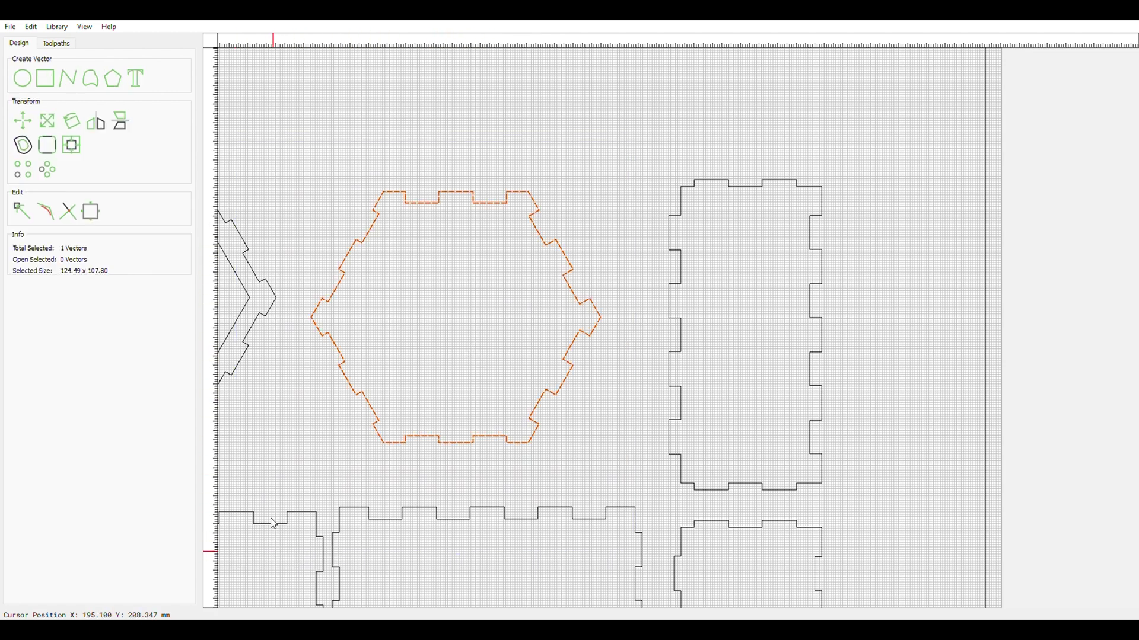
# - Box-select only the hexagon outline and zoom far in on its lower-left corner tab
pyautogui.moveTo(262, 576); pyautogui.dragTo(689, 112)
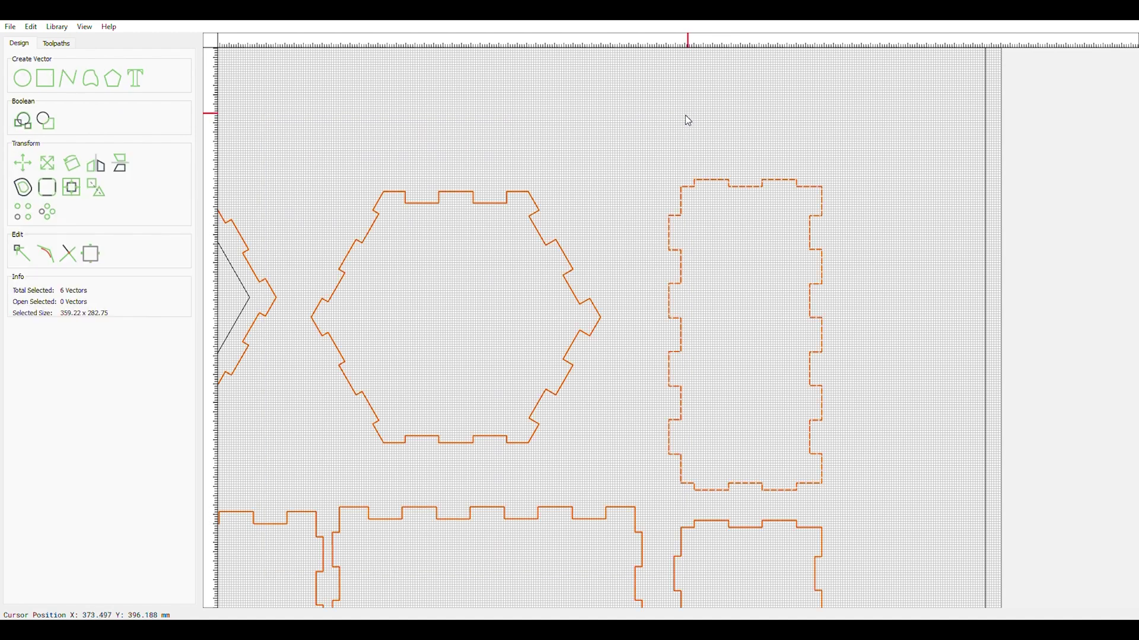
pyautogui.click(515, 95)
pyautogui.moveTo(633, 136); pyautogui.dragTo(295, 491)
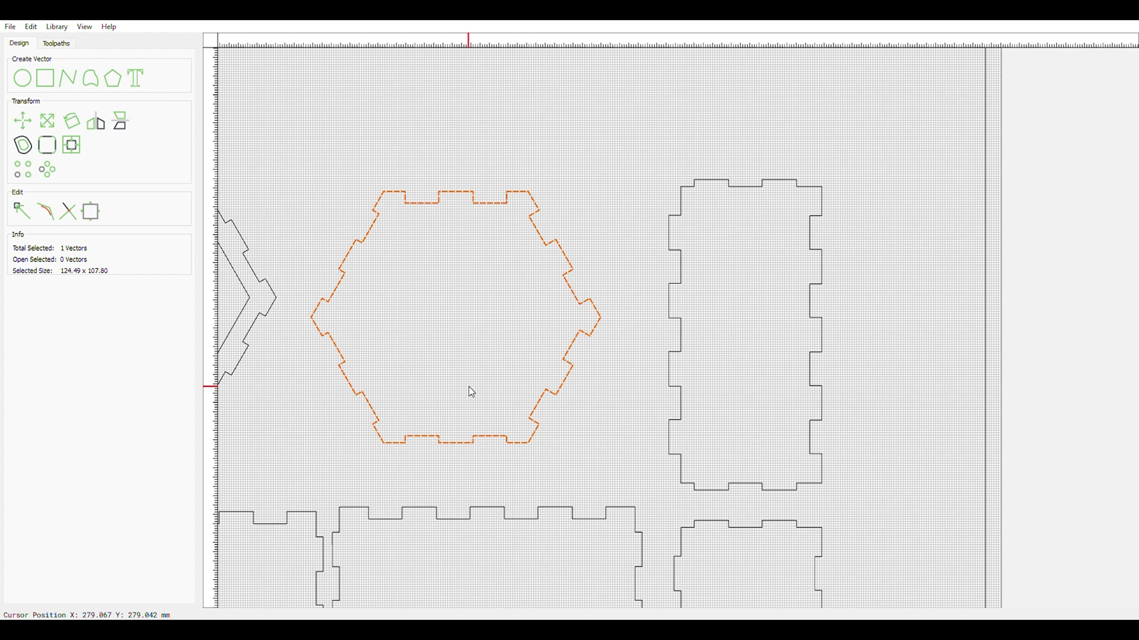
pyautogui.scroll(3, 462, 381)
pyautogui.scroll(2, 317, 374)
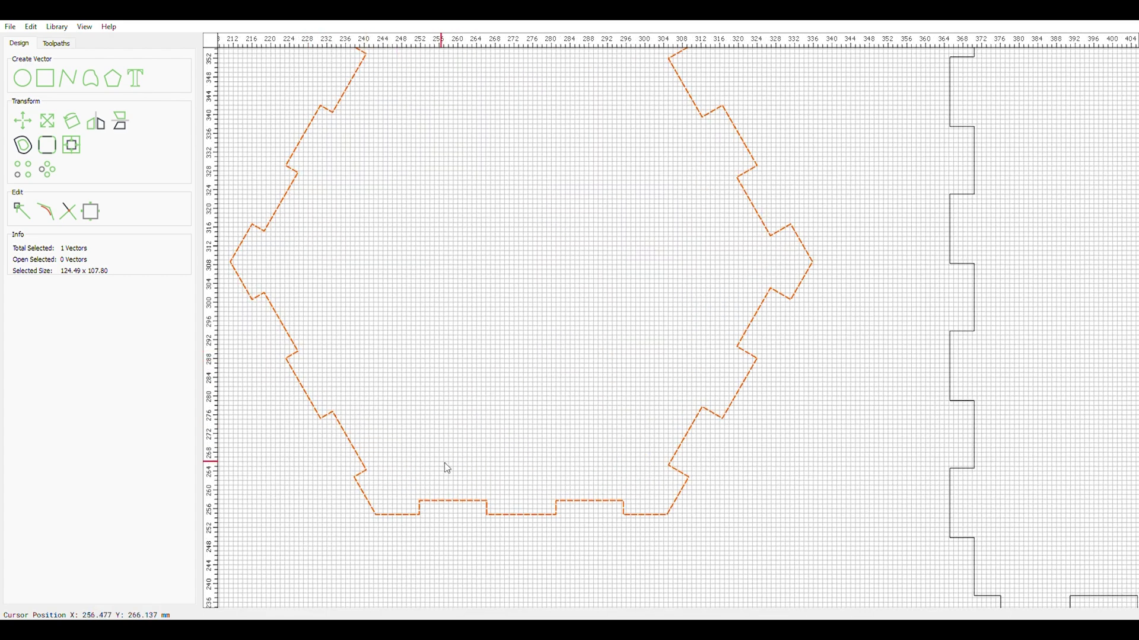
pyautogui.scroll(1, 439, 457)
pyautogui.scroll(-1, 433, 452)
pyautogui.scroll(5, 404, 528)
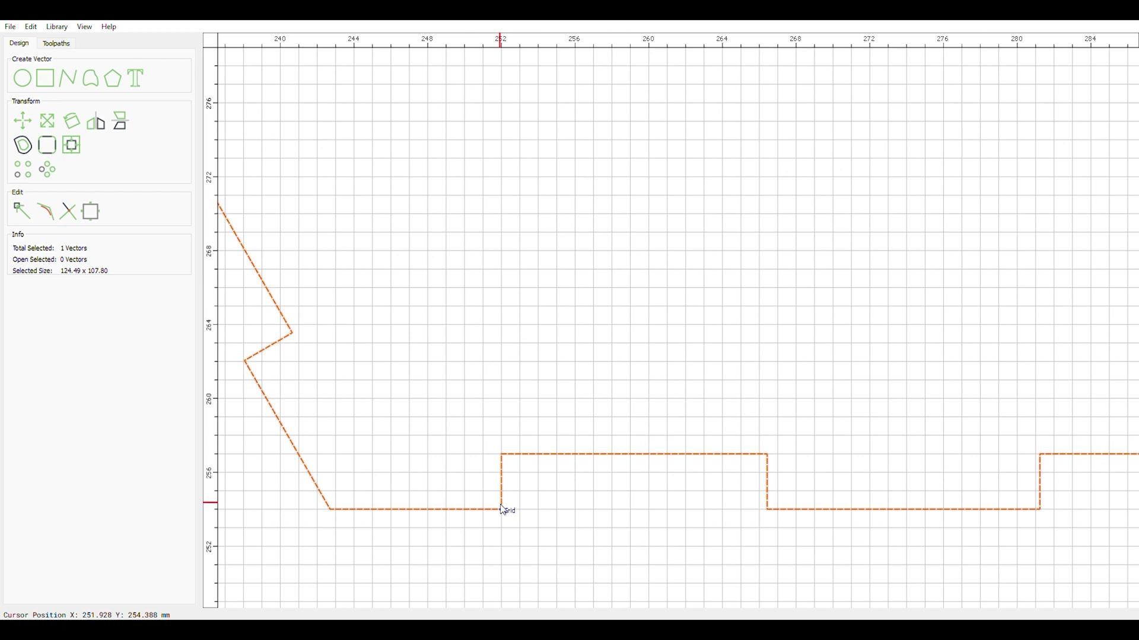
# - Check the grid settings, then try selecting and deselecting the hexagon outline
pyautogui.click(486, 471)
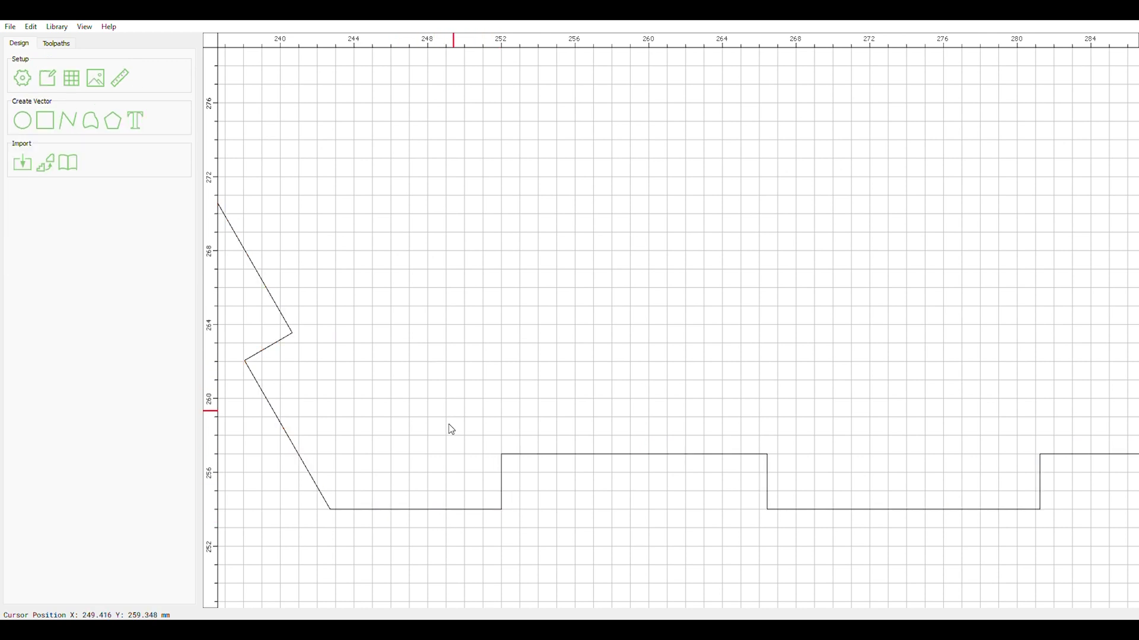
pyautogui.click(71, 78)
pyautogui.moveTo(432, 577); pyautogui.dragTo(600, 376)
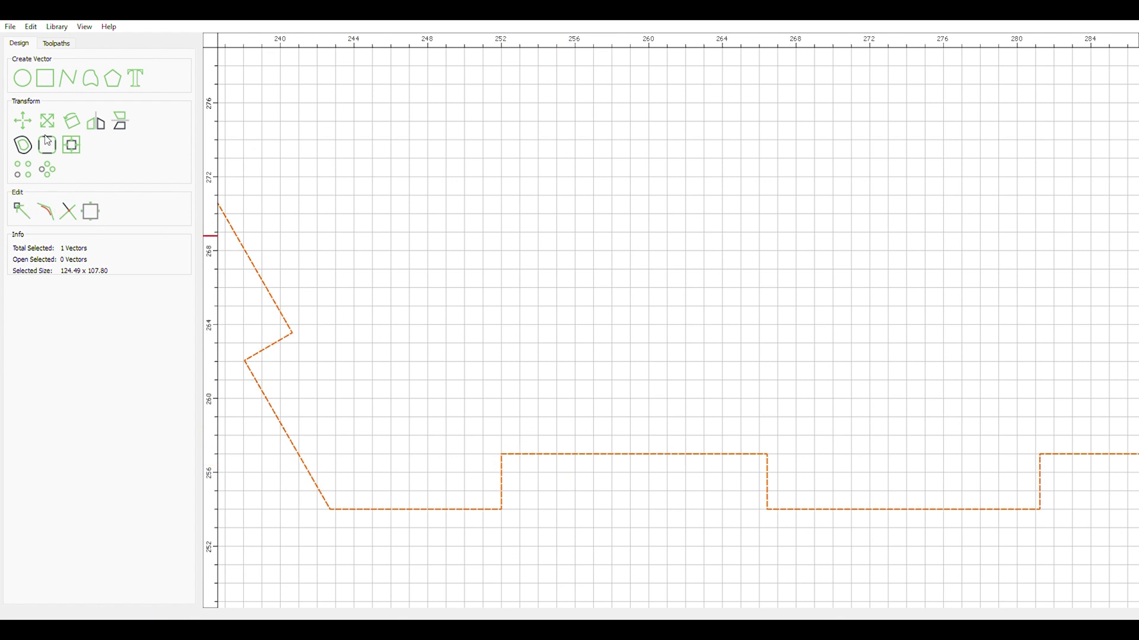
pyautogui.click(214, 151)
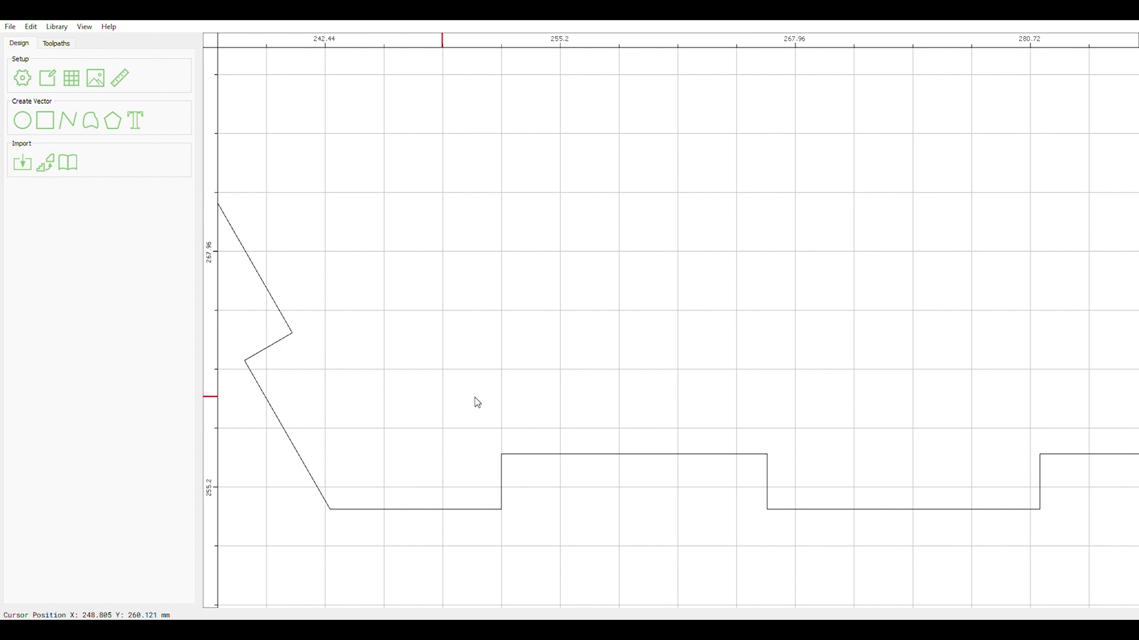
# - Select the hexagon and drag its tab corner so it snaps onto the grid line
pyautogui.moveTo(526, 376); pyautogui.dragTo(421, 529)
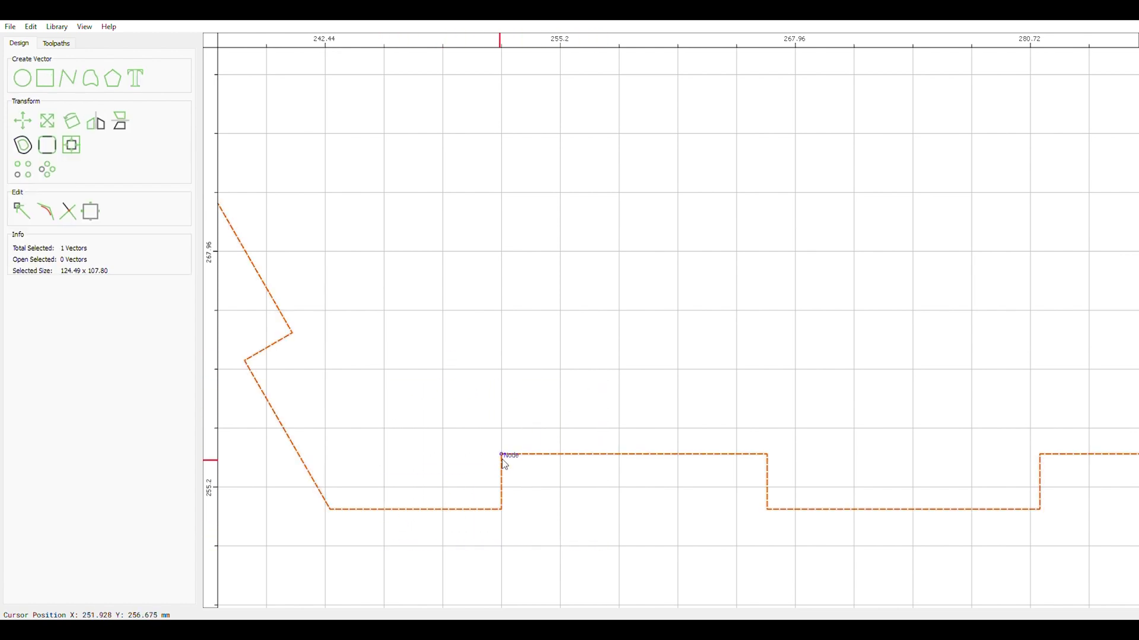
pyautogui.moveTo(505, 465); pyautogui.dragTo(506, 437)
pyautogui.scroll(-1, 354, 476)
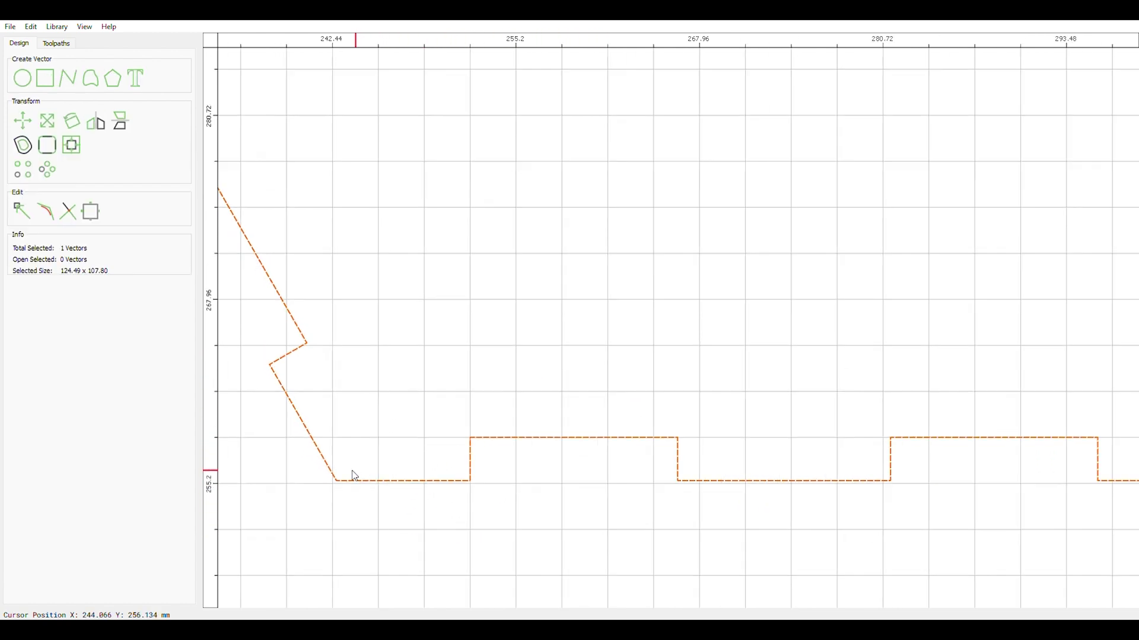
pyautogui.scroll(-3, 355, 476)
pyautogui.scroll(-1, 682, 507)
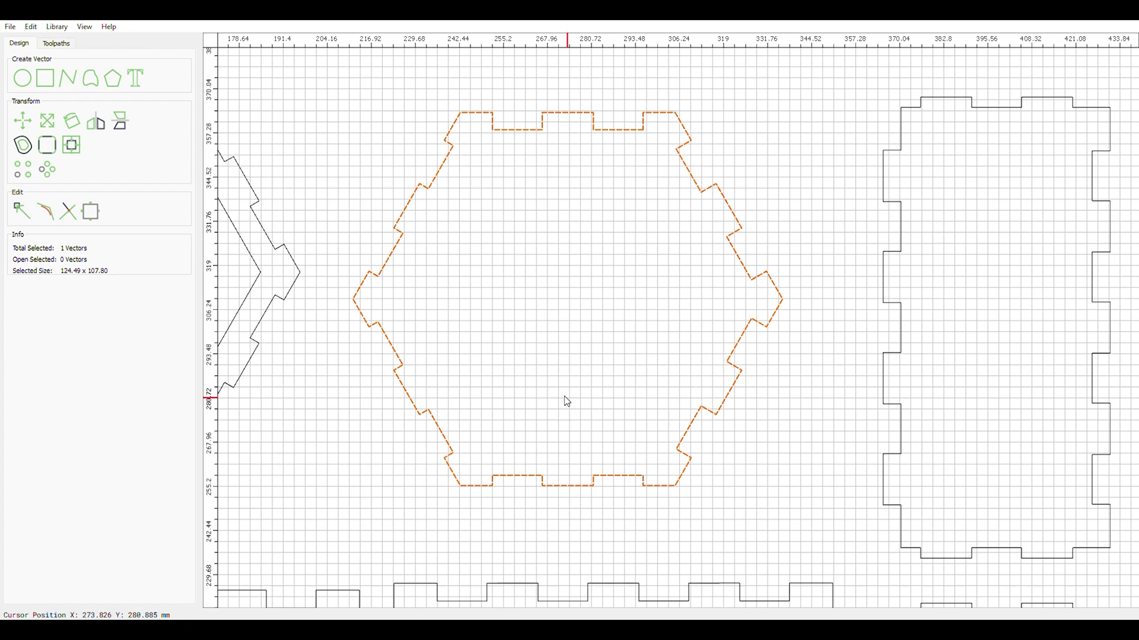
pyautogui.scroll(2, 656, 359)
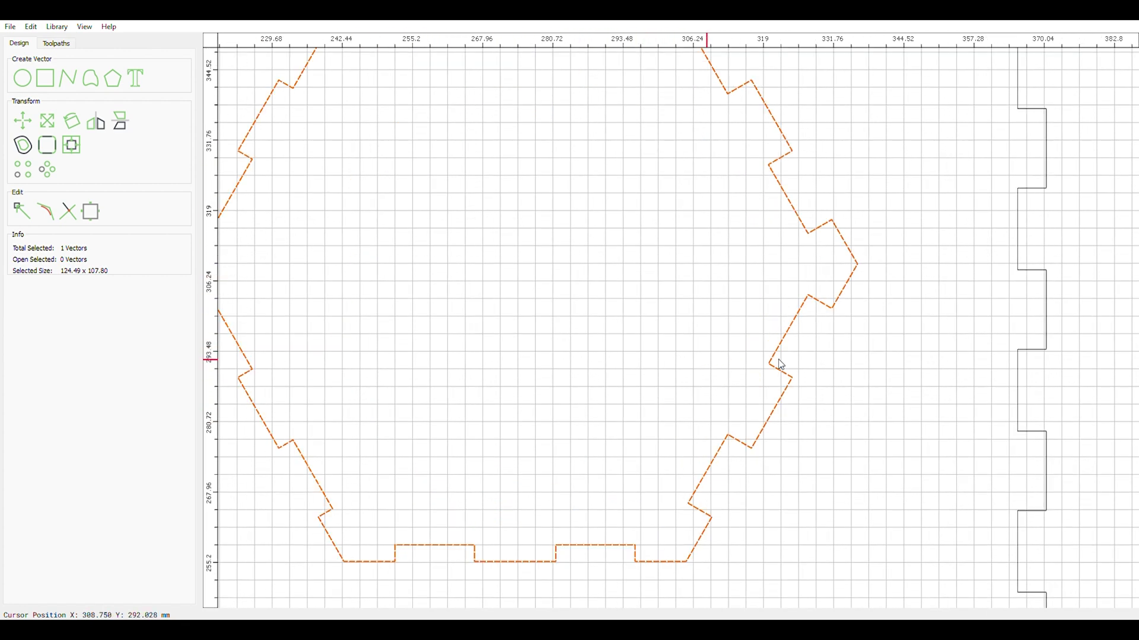
pyautogui.scroll(-1, 673, 316)
pyautogui.scroll(5, 469, 509)
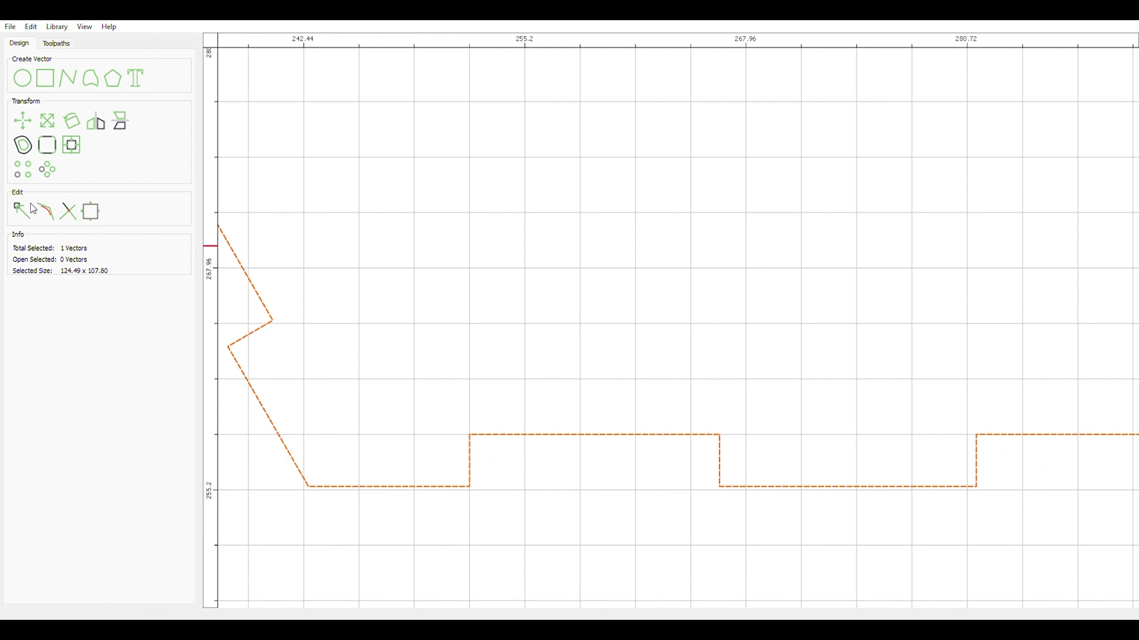
# - Reselect the hexagon outline and open Edit Nodes on it
pyautogui.click(33, 208)
pyautogui.press('Escape')
pyautogui.scroll(-1, 408, 408)
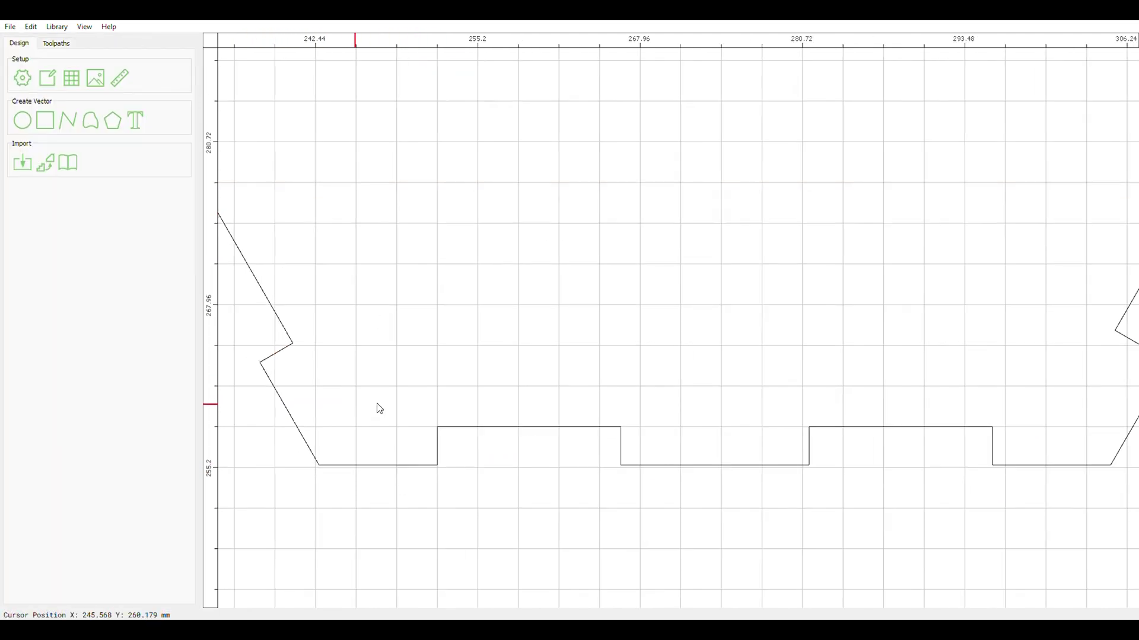
pyautogui.scroll(1, 385, 497)
pyautogui.moveTo(371, 520); pyautogui.dragTo(489, 314)
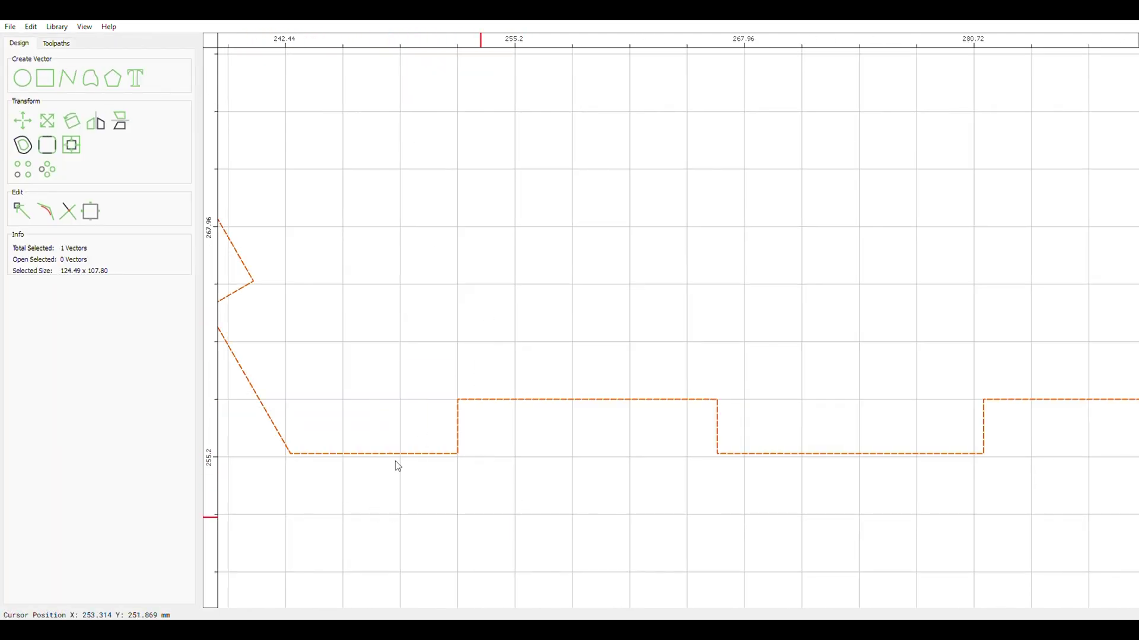
pyautogui.click(22, 211)
# - Zoom in and out to inspect the hexagon's nodes along its two bottom tabs
pyautogui.scroll(-2, 407, 439)
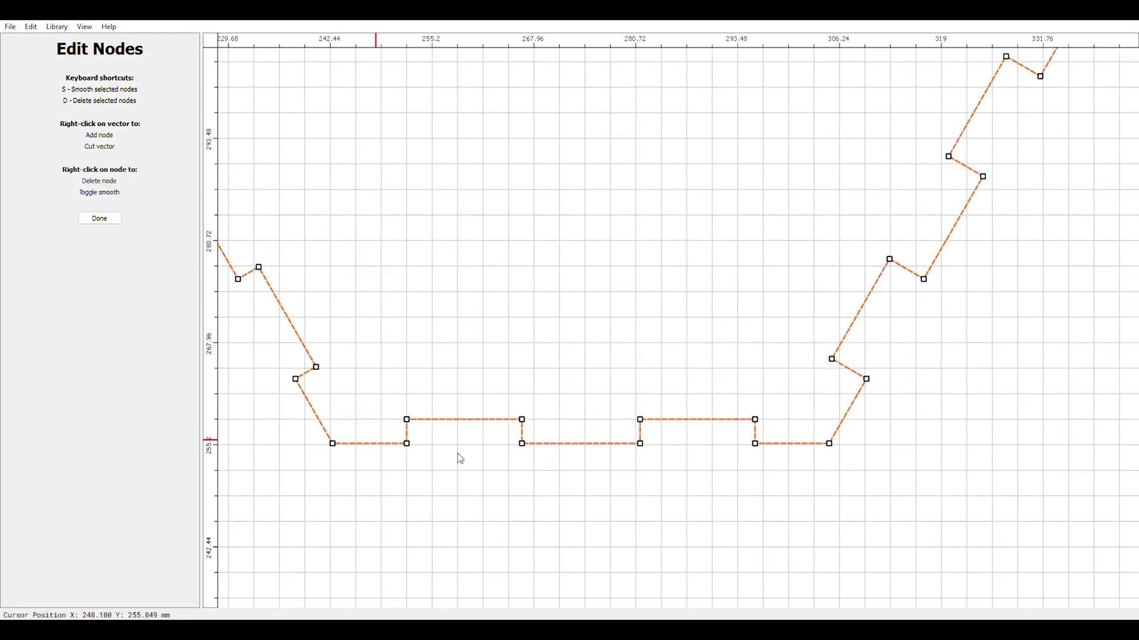
pyautogui.scroll(-3, 545, 475)
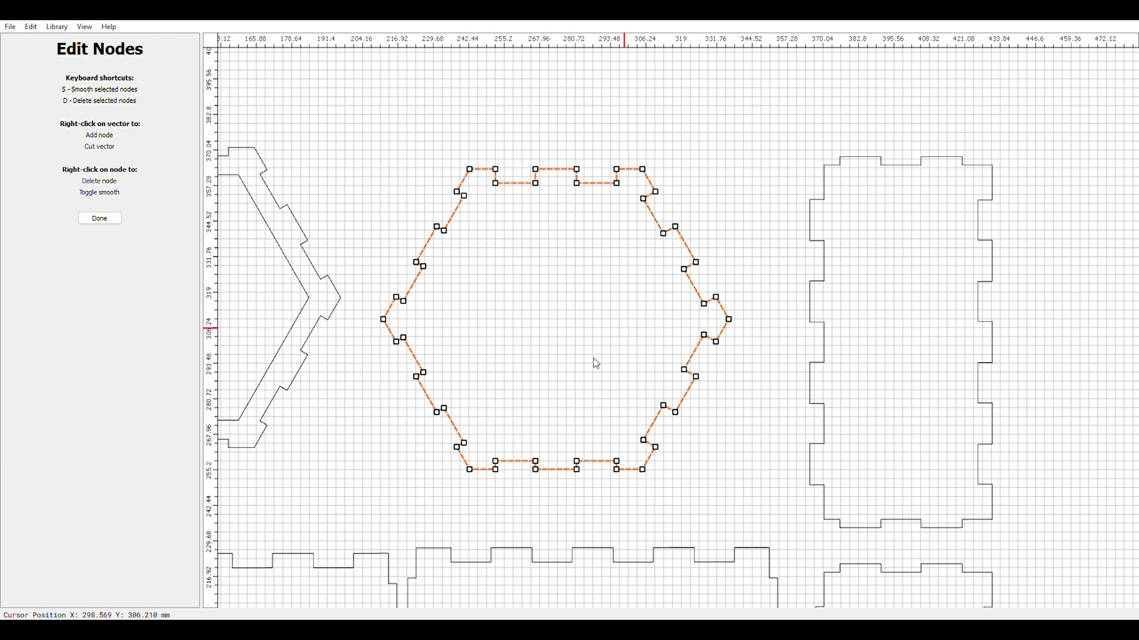
pyautogui.scroll(-1, 332, 369)
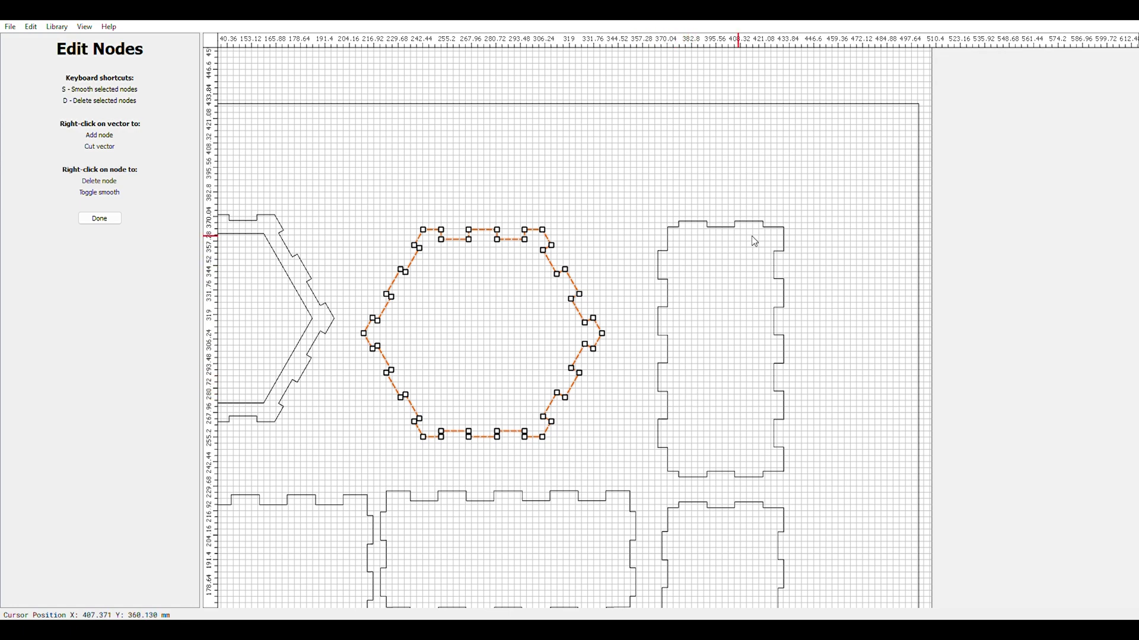
pyautogui.scroll(2, 713, 283)
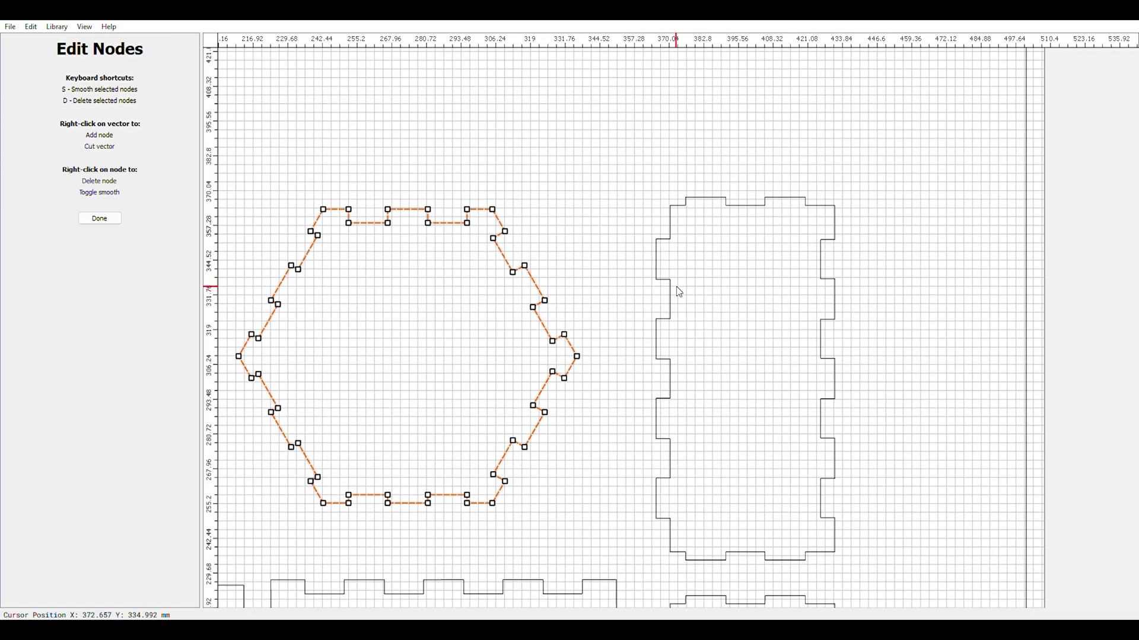
pyautogui.scroll(5, 680, 287)
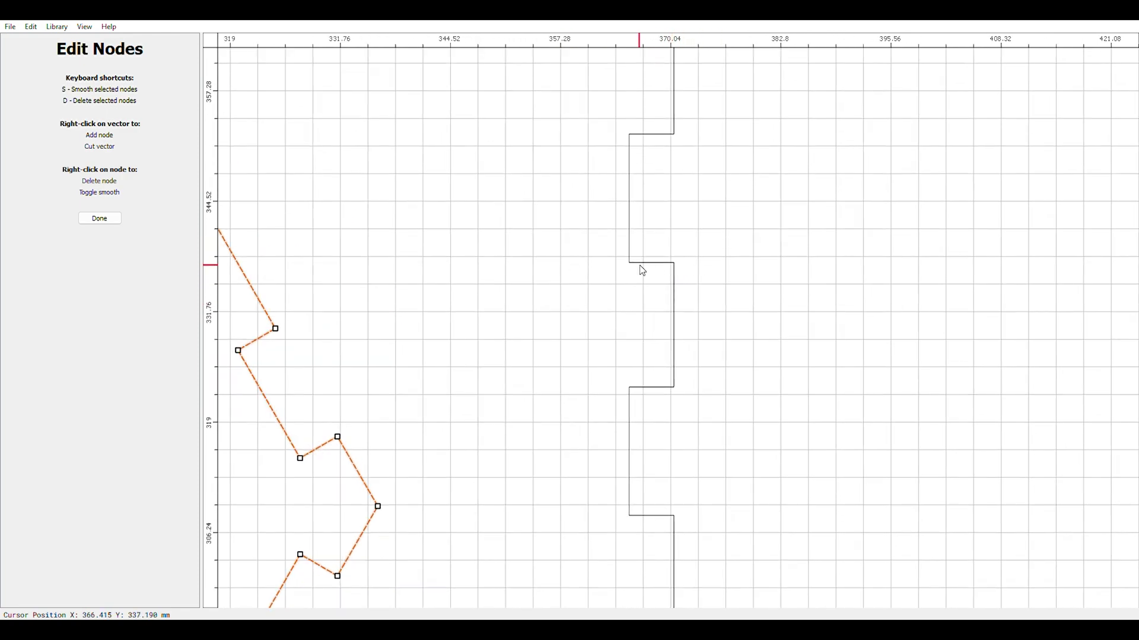
pyautogui.scroll(-1, 706, 364)
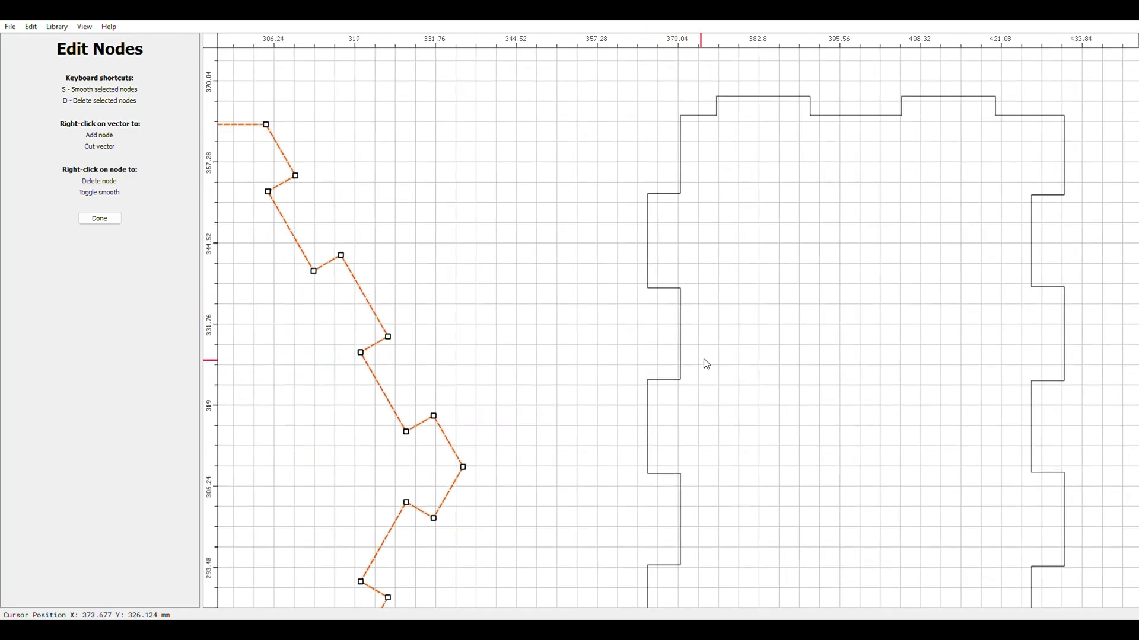
pyautogui.scroll(-3, 741, 331)
pyautogui.scroll(4, 462, 465)
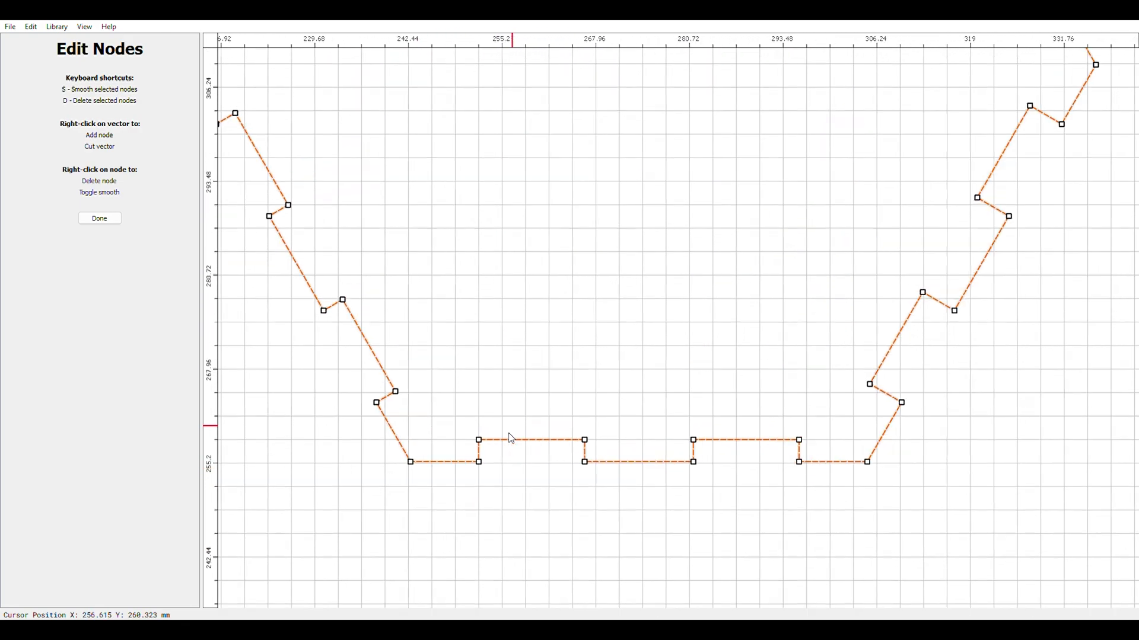
pyautogui.scroll(5, 512, 439)
pyautogui.scroll(-3, 482, 457)
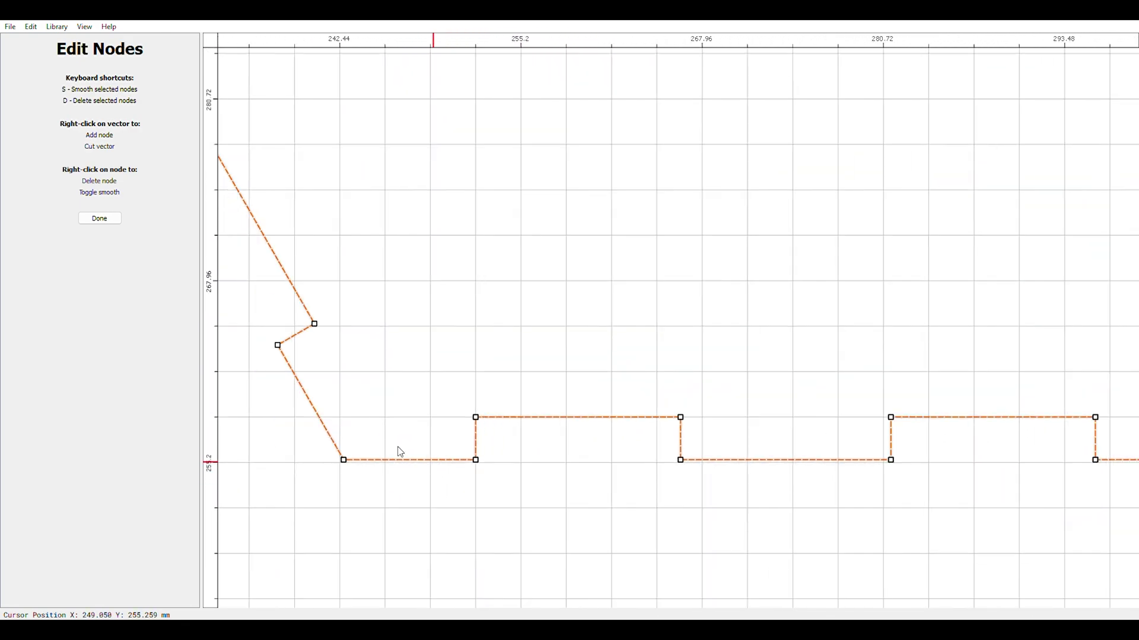
# - Close node editing, reselect the hexagon and nudge it to snap onto the grid
pyautogui.click(81, 226)
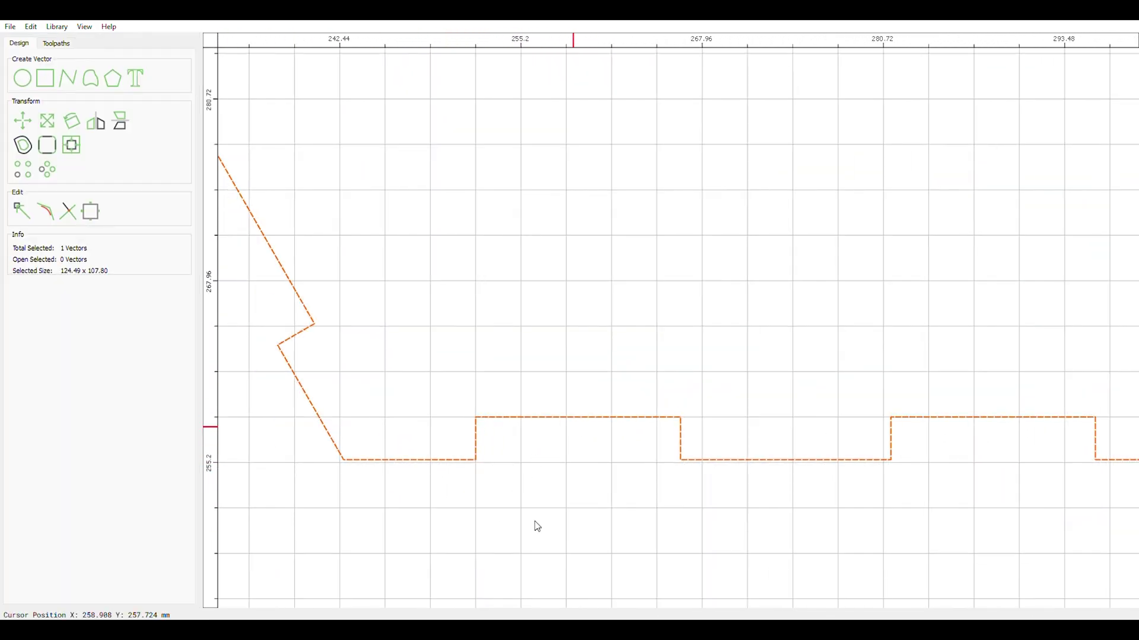
pyautogui.moveTo(391, 525); pyautogui.dragTo(519, 373)
pyautogui.moveTo(477, 461); pyautogui.dragTo(475, 473)
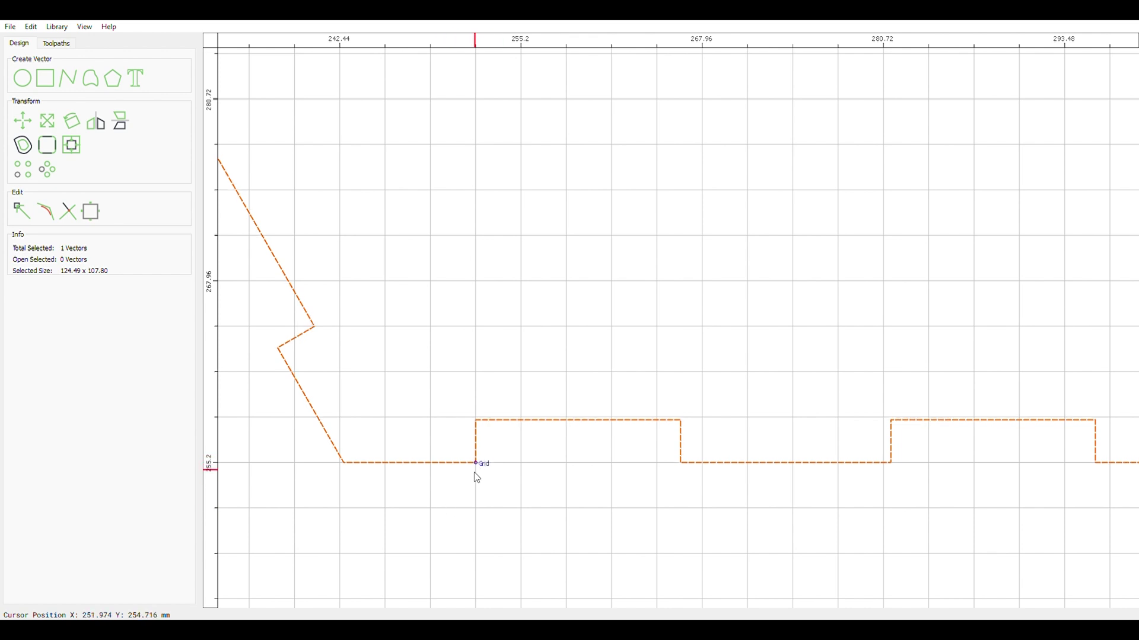
pyautogui.scroll(-2, 356, 539)
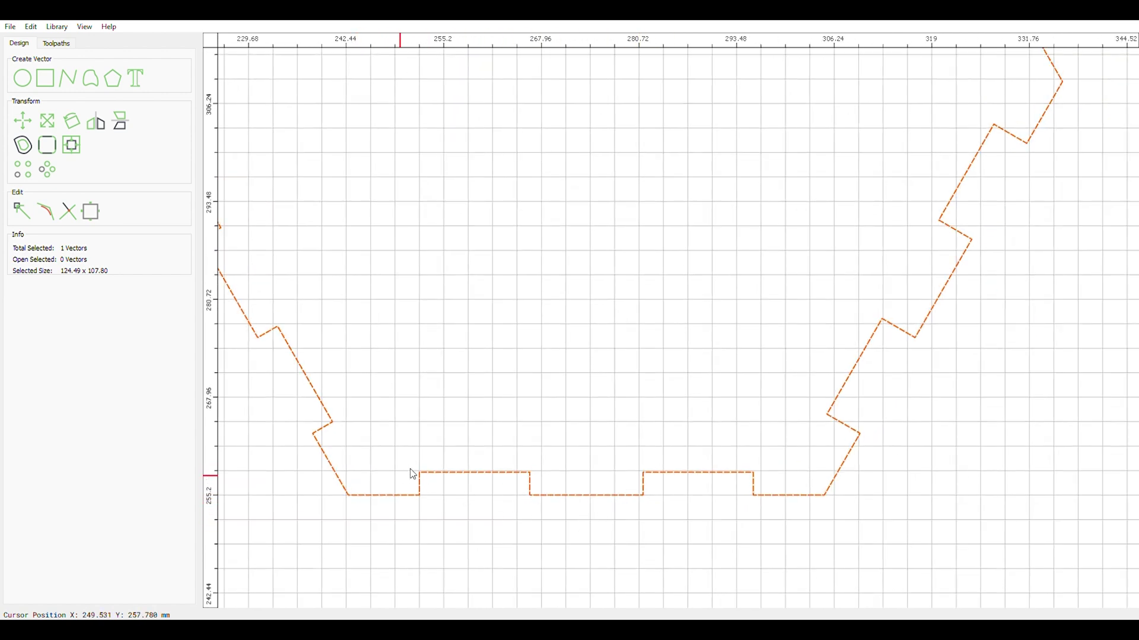
# - In Edit Nodes, select the two bottom tabs' nodes and move their tops to the adjusted height
pyautogui.click(19, 207)
pyautogui.moveTo(774, 447); pyautogui.dragTo(378, 481)
pyautogui.scroll(5, 427, 476)
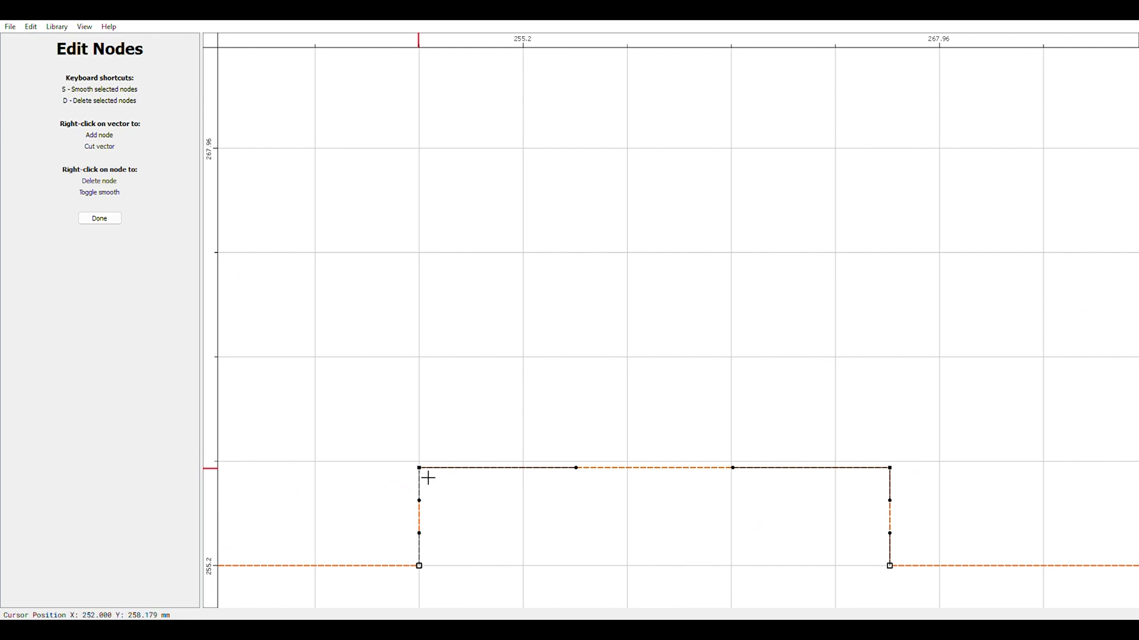
pyautogui.moveTo(428, 478)
pyautogui.mouseDown()
pyautogui.moveTo(427, 467)
pyautogui.moveTo(433, 569)
pyautogui.moveTo(430, 445)
pyautogui.moveTo(409, 347)
pyautogui.moveTo(427, 470)
pyautogui.mouseUp()
pyautogui.scroll(-4, 410, 470)
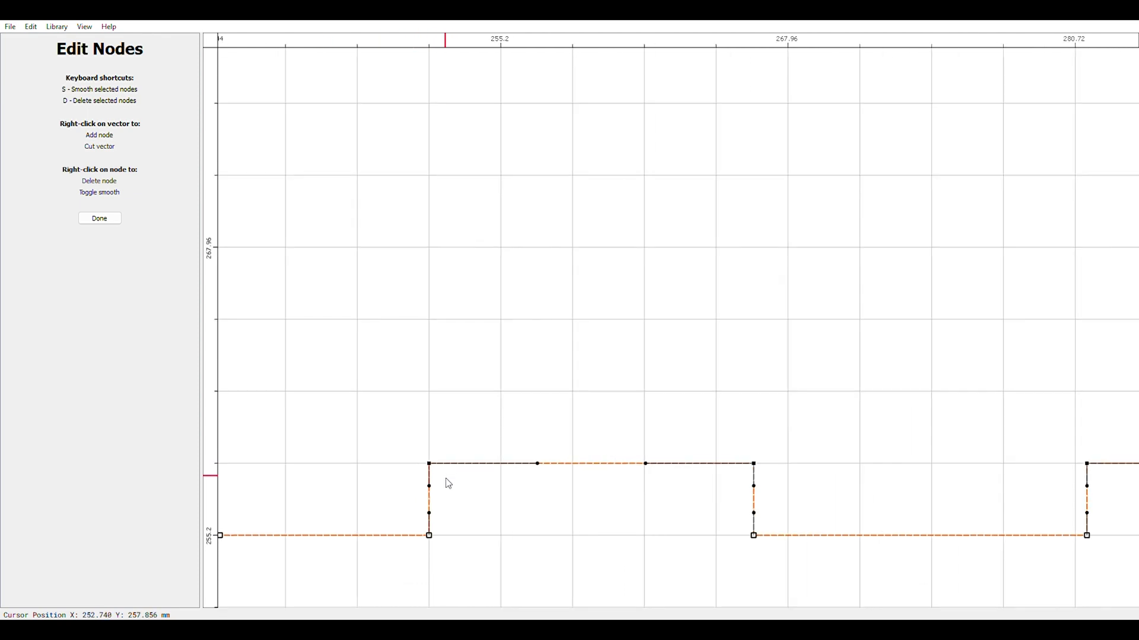
pyautogui.scroll(4, 425, 547)
pyautogui.scroll(1, 465, 509)
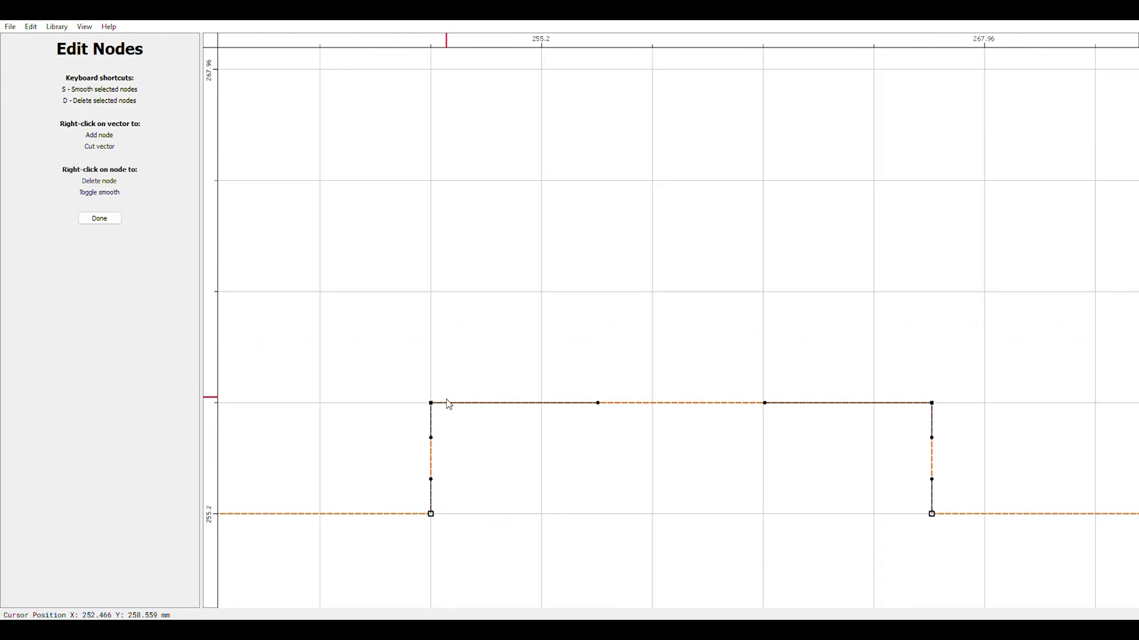
pyautogui.scroll(-7, 448, 403)
pyautogui.scroll(-4, 417, 508)
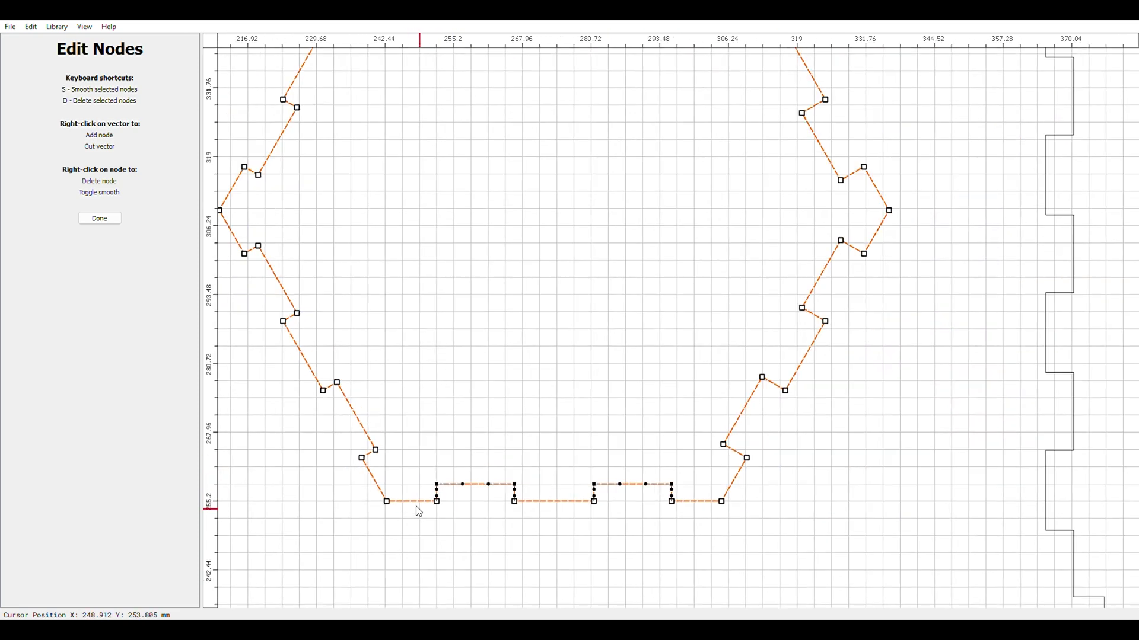
# - Finish node editing and rotate the hexagon 60° about its centre with the Rotate tool
pyautogui.click(92, 224)
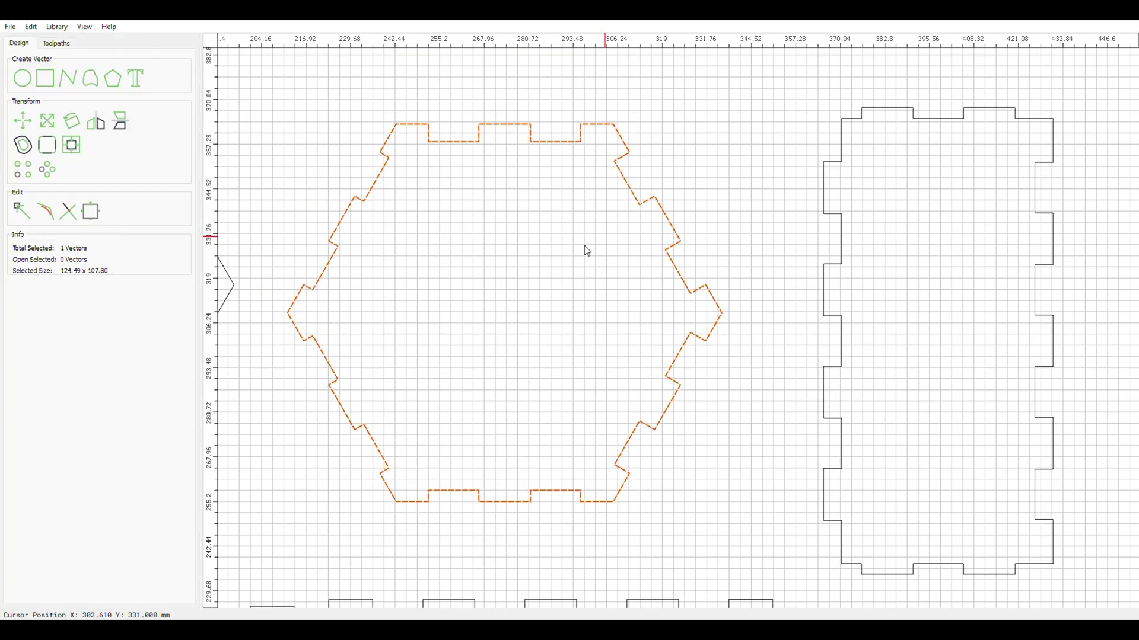
pyautogui.scroll(-1, 585, 245)
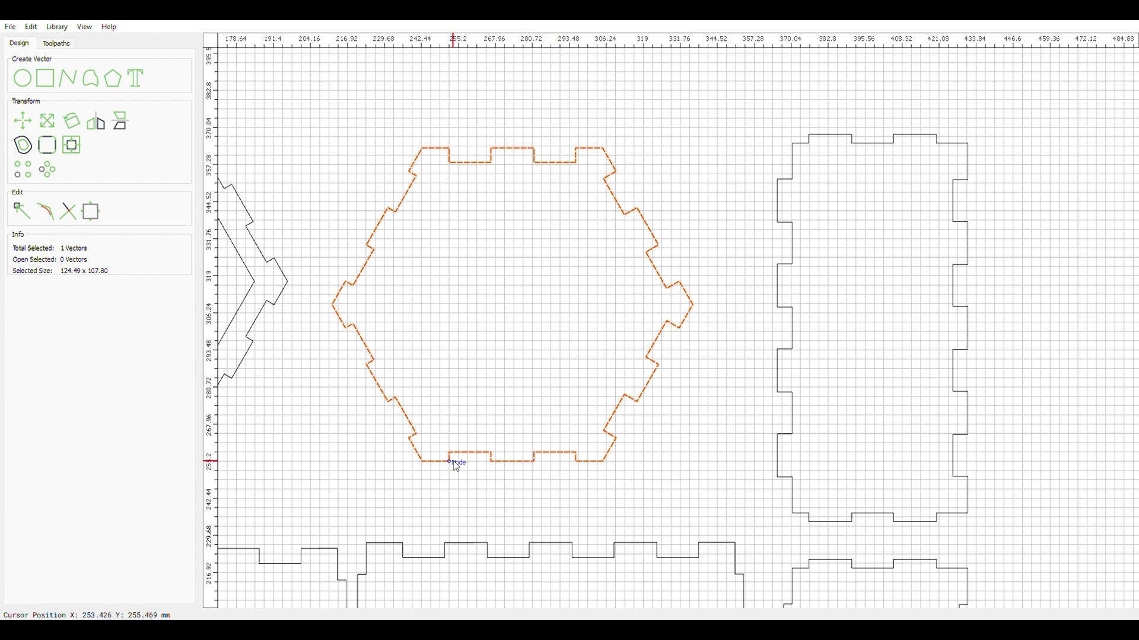
pyautogui.scroll(2, 488, 463)
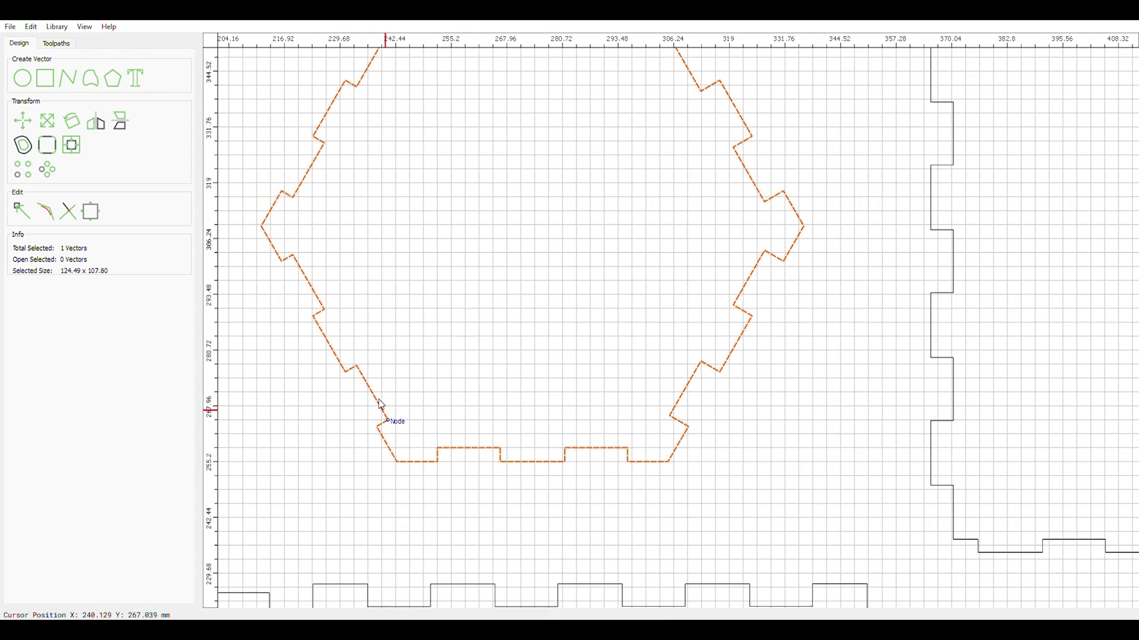
pyautogui.click(46, 140)
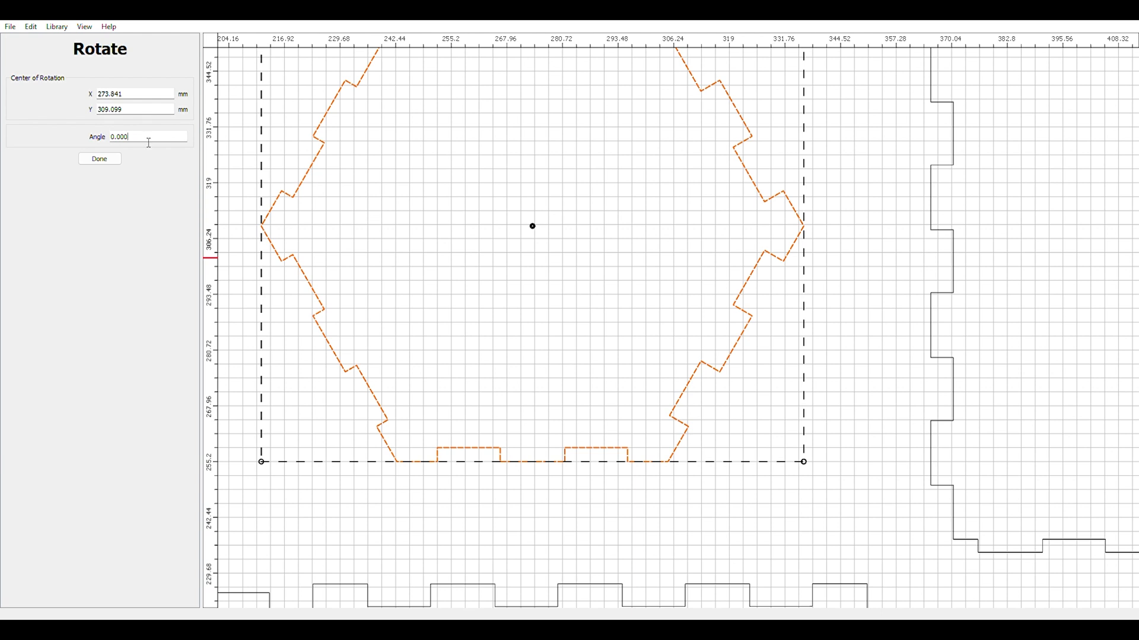
pyautogui.click(101, 160)
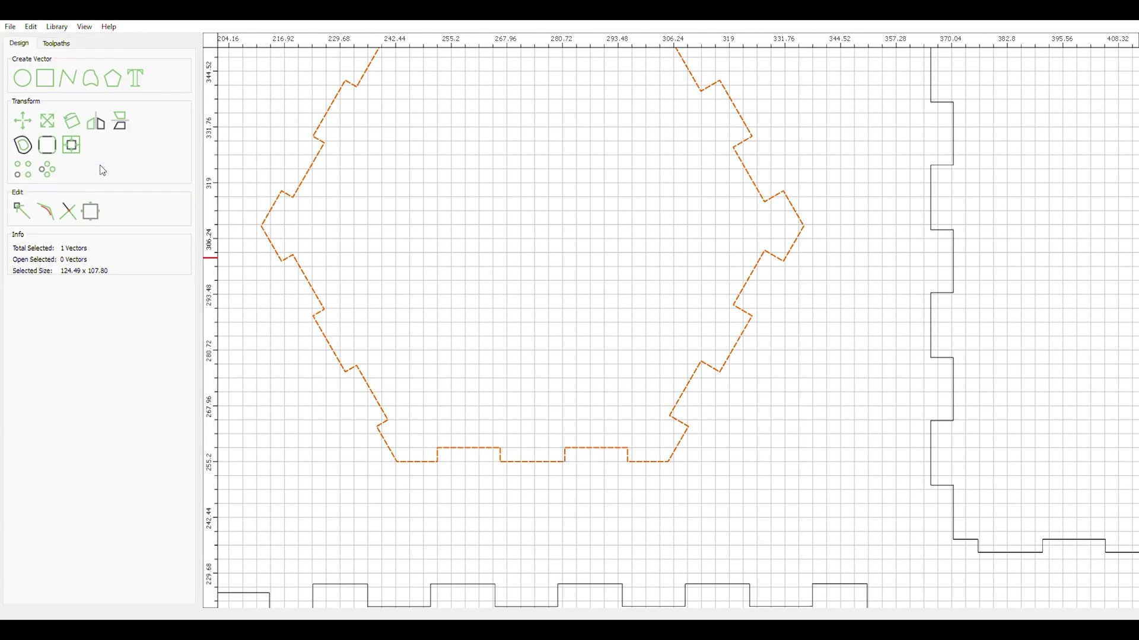
pyautogui.click(77, 118)
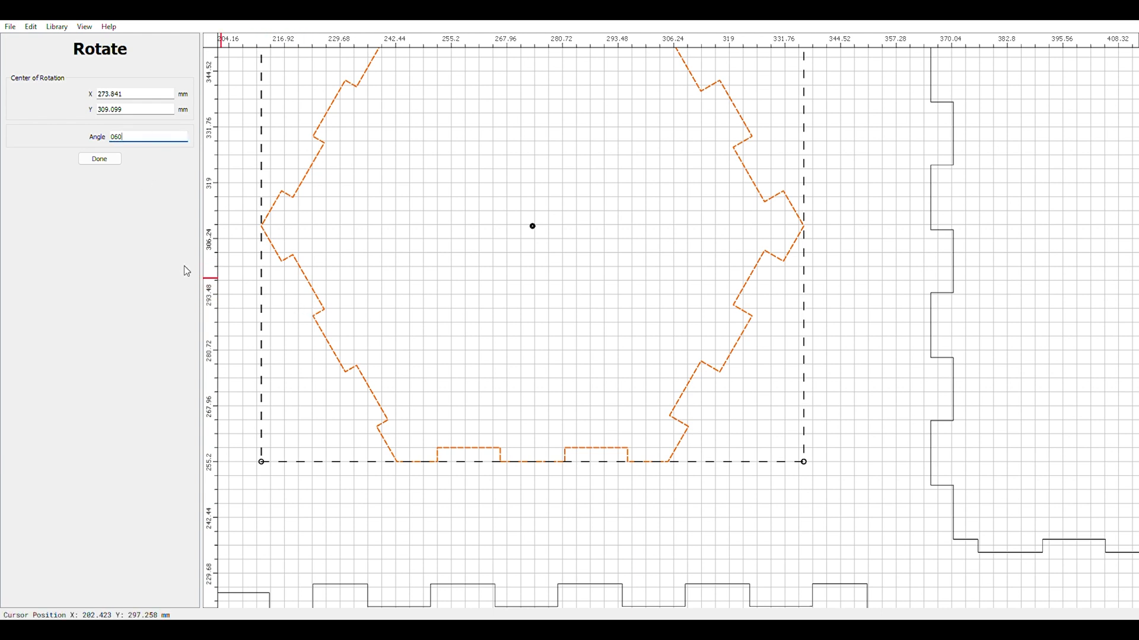
pyautogui.click(100, 160)
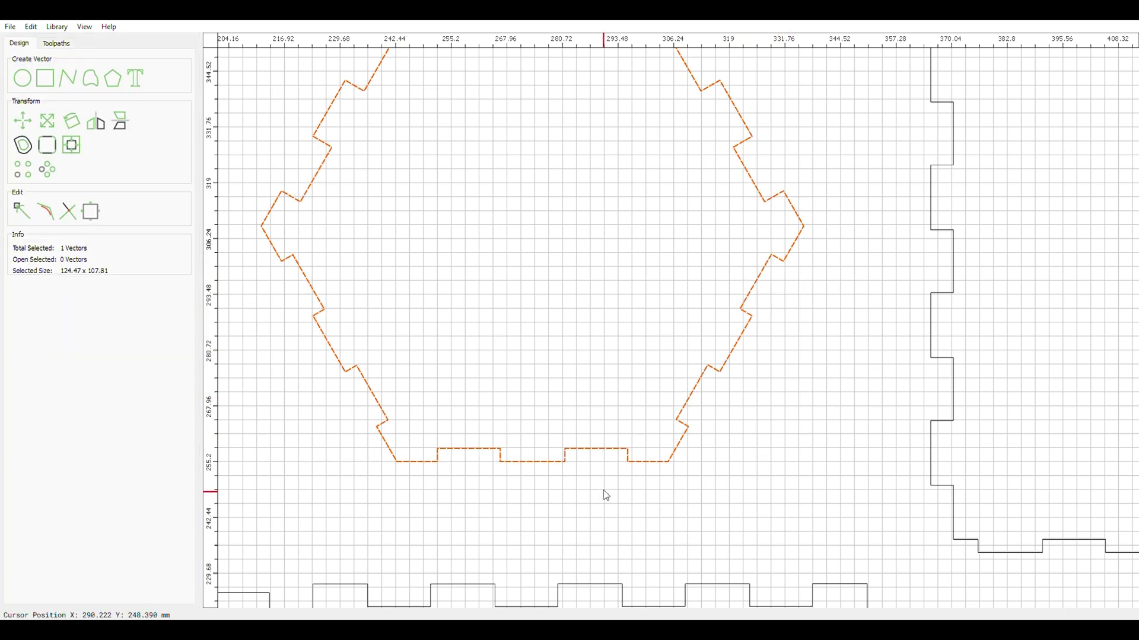
# - Reselect the hexagon and pick the top nodes of its two bottom tabs in Edit Nodes
pyautogui.scroll(5, 453, 460)
pyautogui.scroll(1, 450, 464)
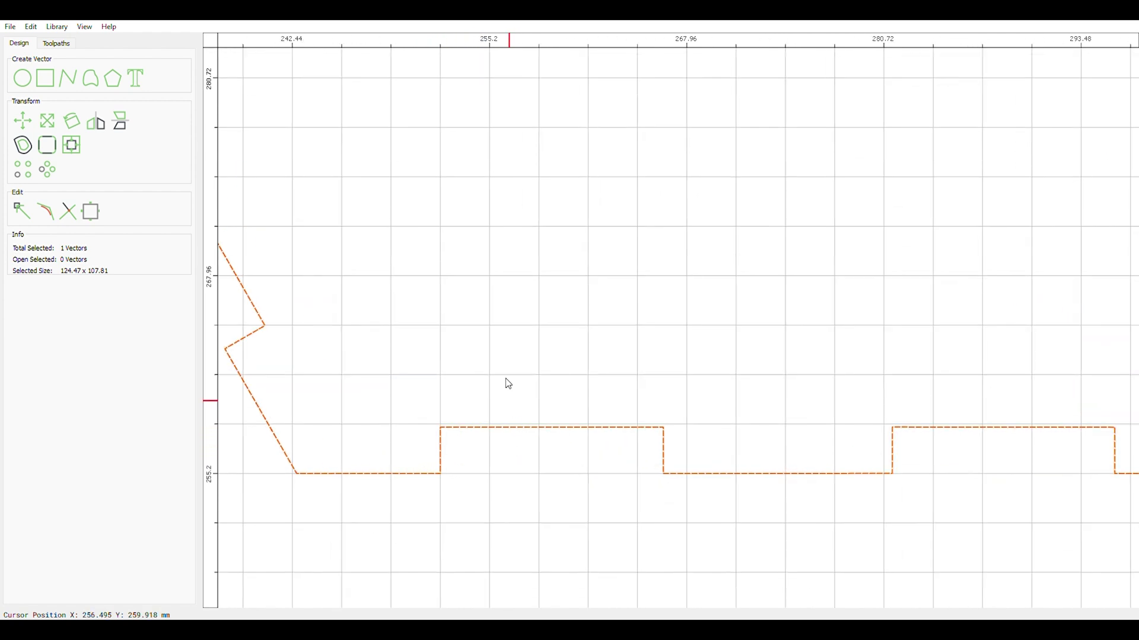
pyautogui.moveTo(499, 343); pyautogui.dragTo(382, 541)
pyautogui.moveTo(445, 473)
pyautogui.mouseDown()
pyautogui.moveTo(495, 478)
pyautogui.moveTo(445, 475)
pyautogui.mouseUp()
pyautogui.click(22, 210)
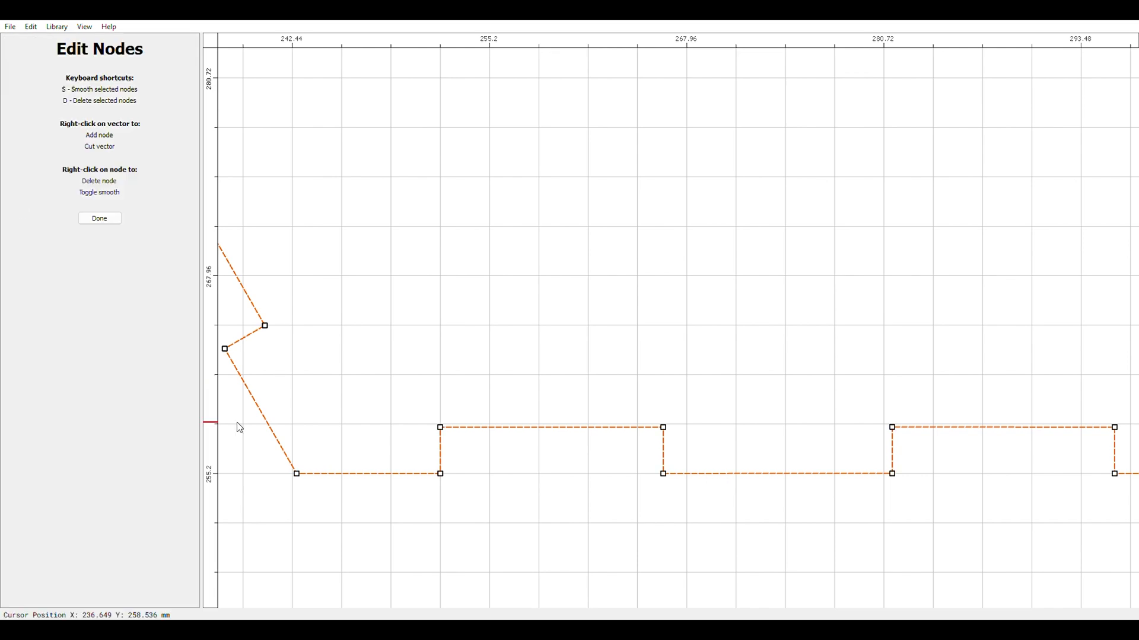
pyautogui.scroll(-3, 330, 435)
pyautogui.moveTo(645, 407); pyautogui.dragTo(363, 442)
pyautogui.scroll(5, 389, 454)
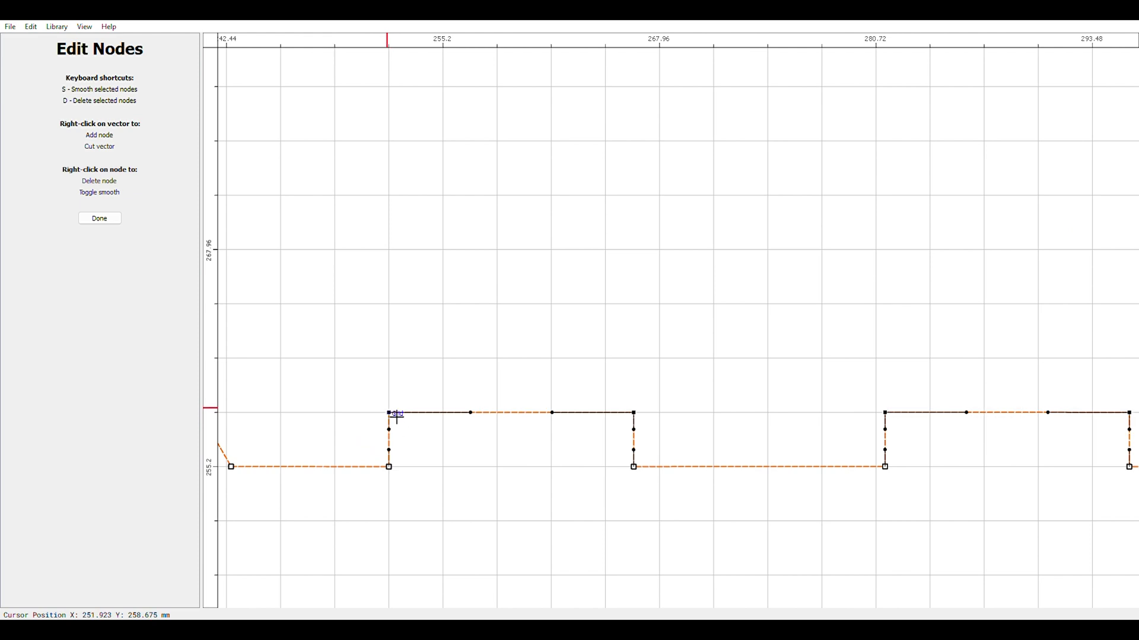
pyautogui.click(96, 220)
# - Rotate the hexagon another 60°, correcting the mistyped angle first
pyautogui.scroll(-2, 293, 433)
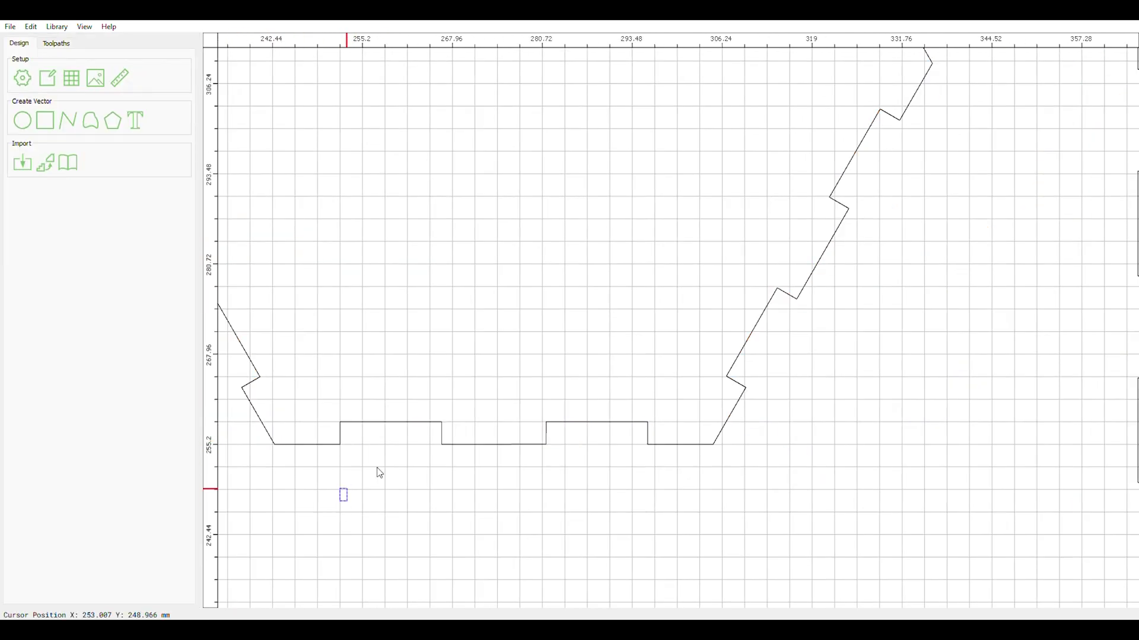
pyautogui.click(65, 123)
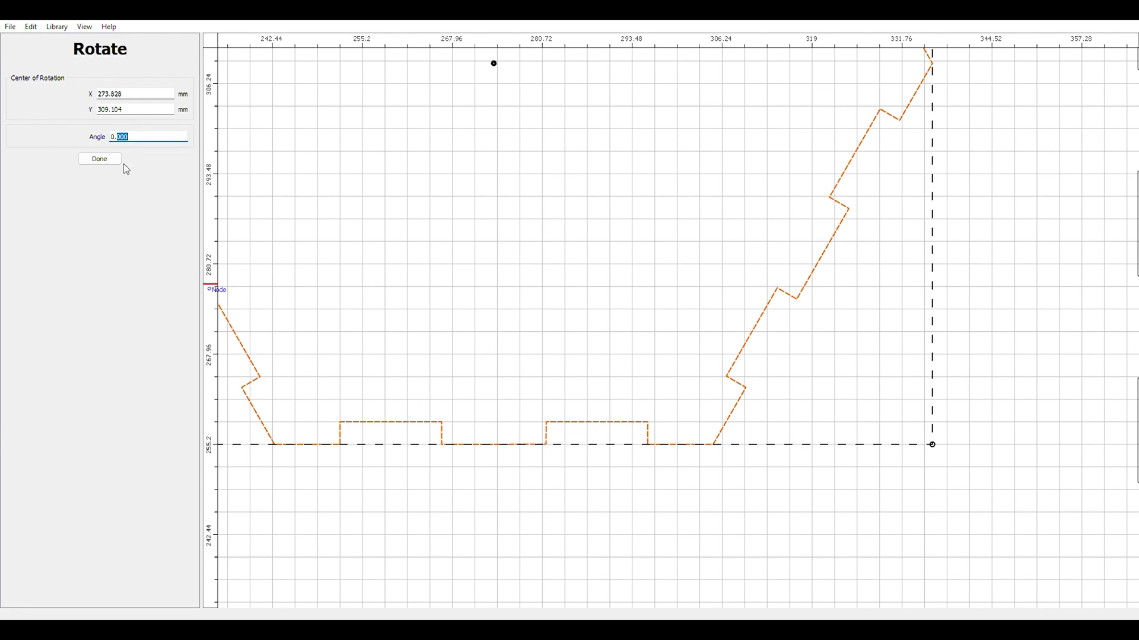
pyautogui.press('BackSpace')
pyautogui.press('Return')
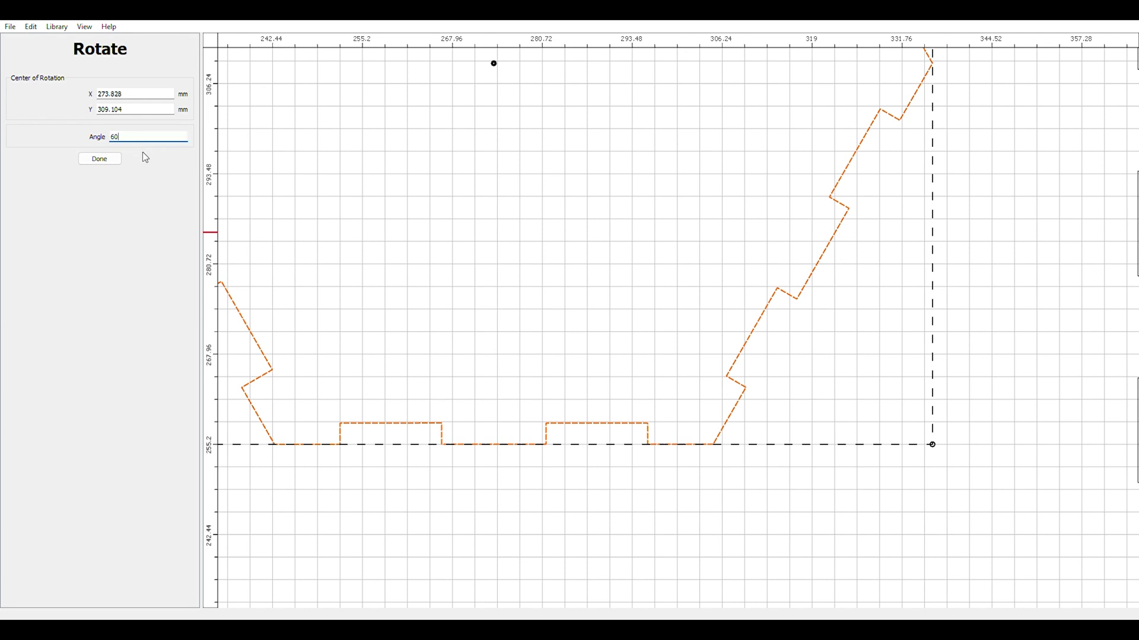
pyautogui.doubleClick(138, 138)
pyautogui.click(117, 162)
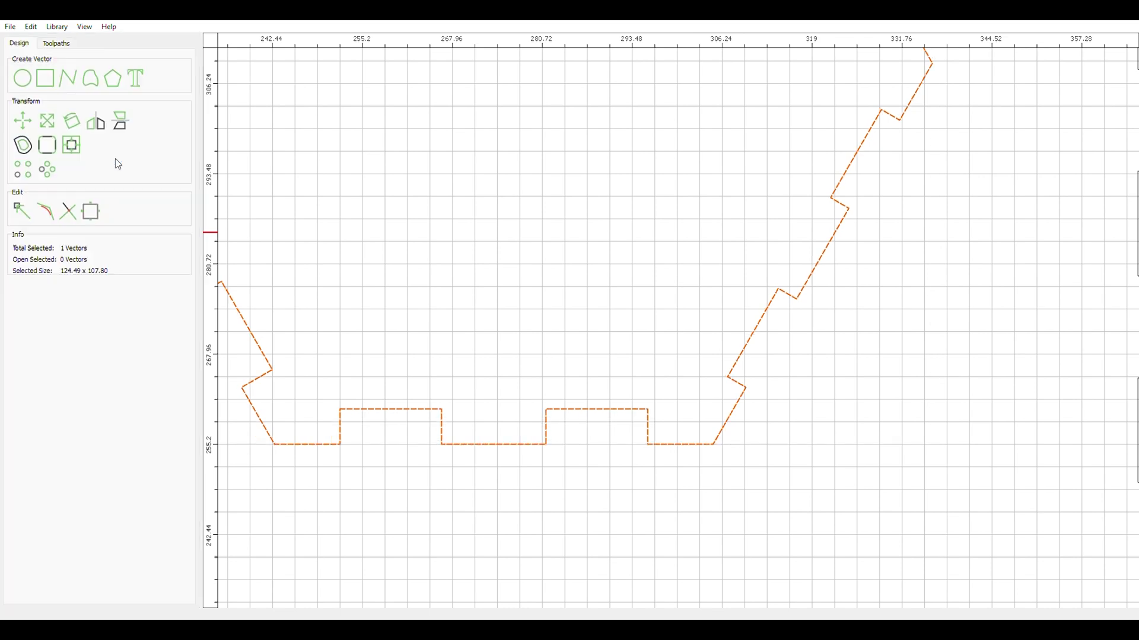
# - Select the hexagon and lower both bottom tabs by dragging their nodes down in Edit Nodes
pyautogui.scroll(-4, 567, 454)
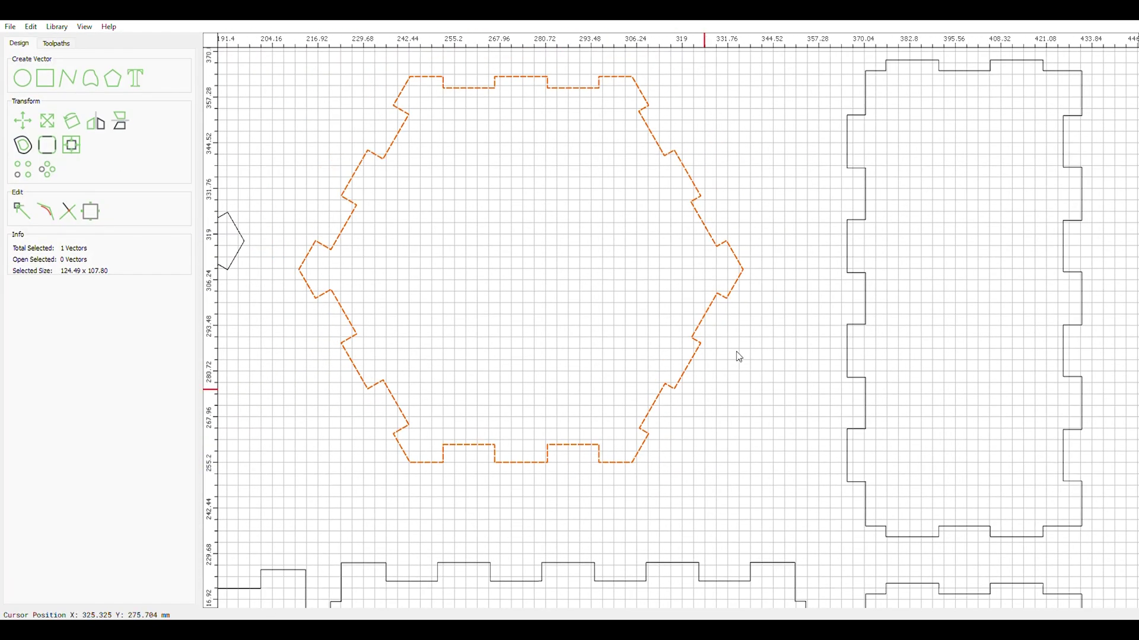
pyautogui.scroll(6, 448, 453)
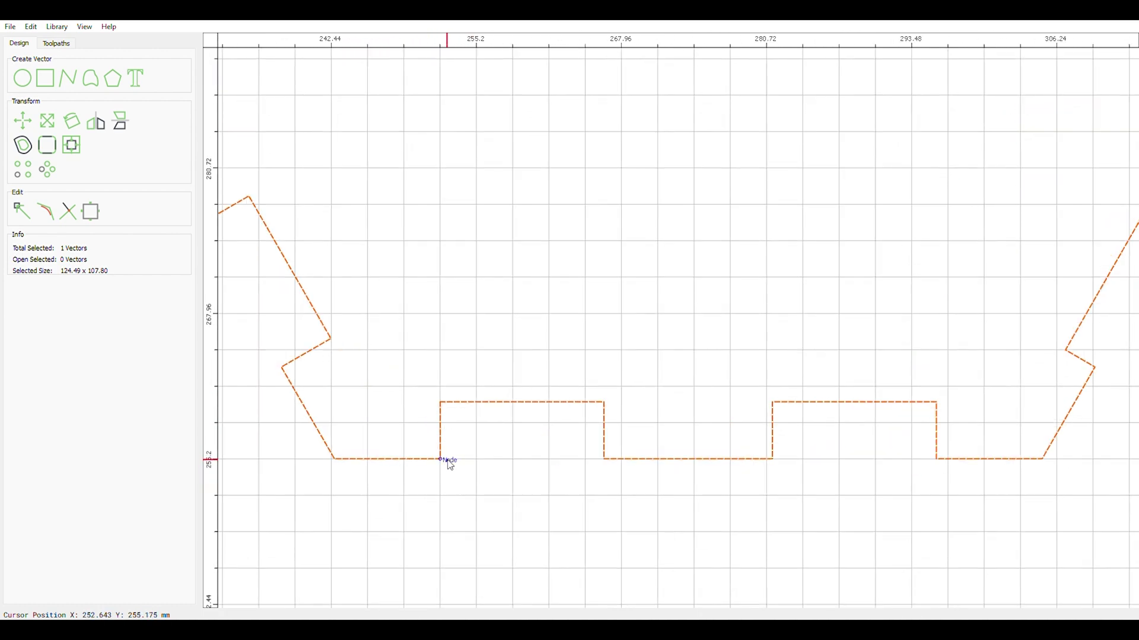
pyautogui.moveTo(594, 295); pyautogui.dragTo(423, 460)
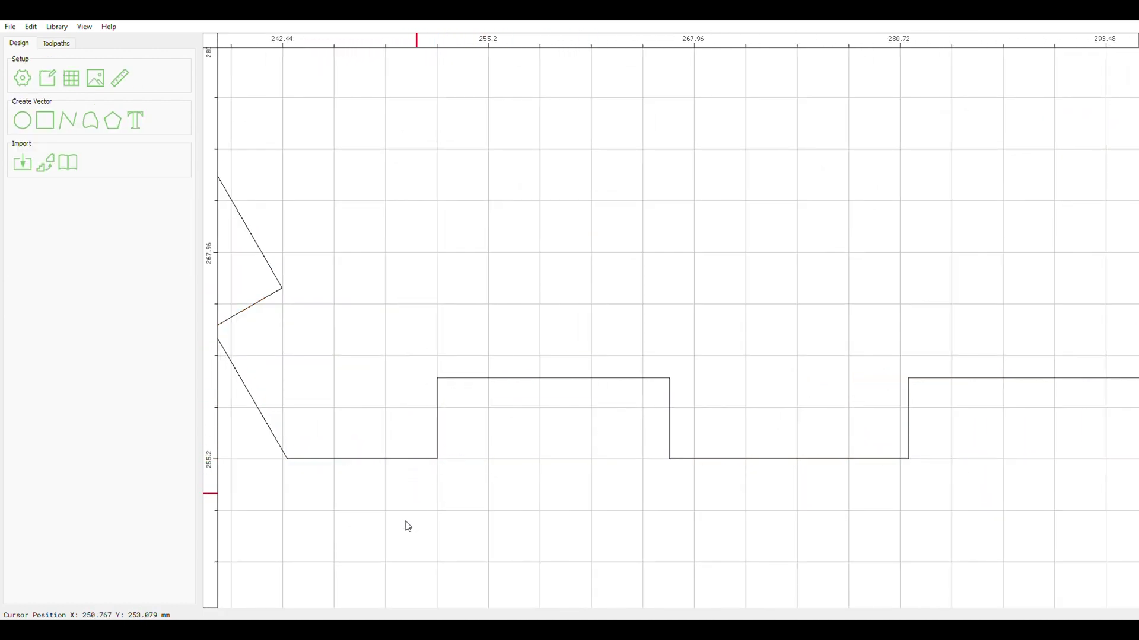
pyautogui.click(510, 378)
pyautogui.click(19, 212)
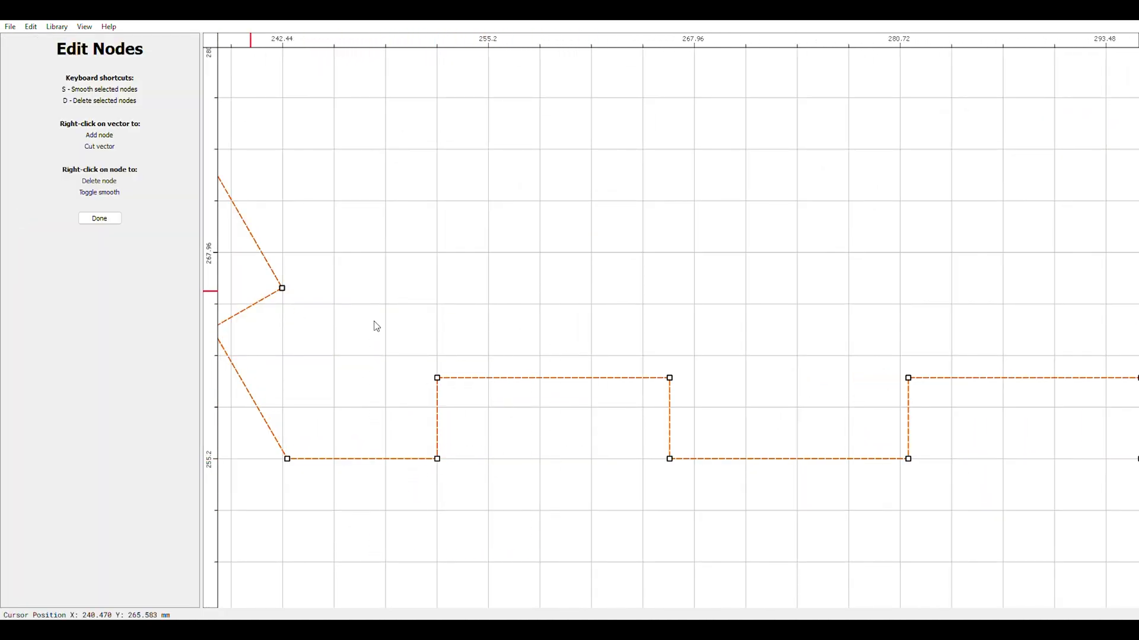
pyautogui.scroll(-2, 446, 389)
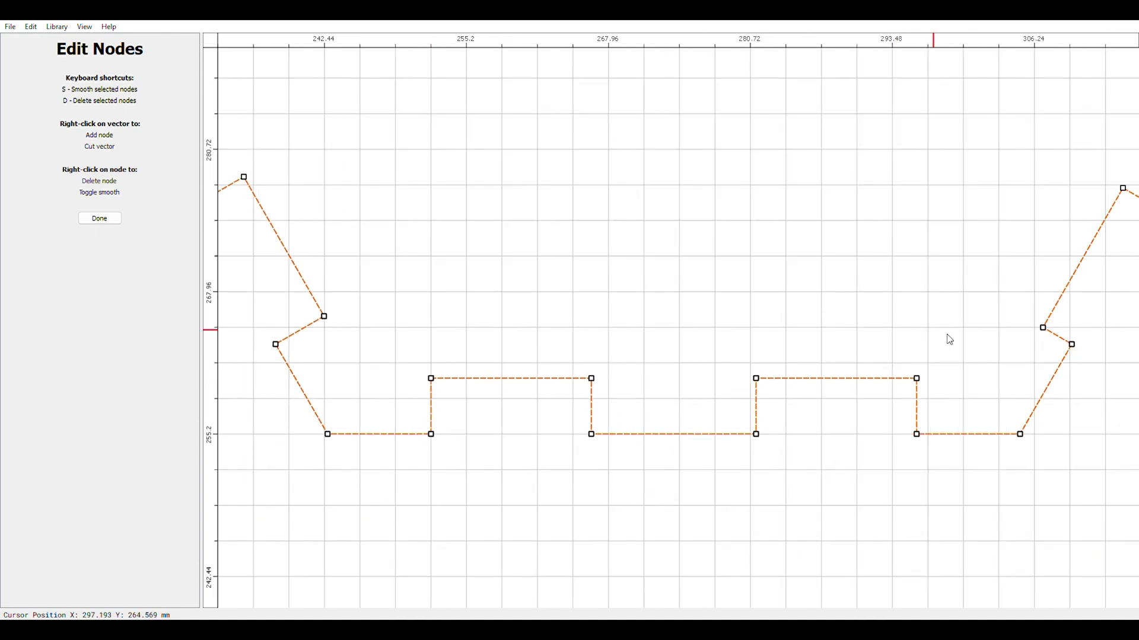
pyautogui.moveTo(961, 346); pyautogui.dragTo(393, 423)
pyautogui.moveTo(440, 390); pyautogui.dragTo(440, 410)
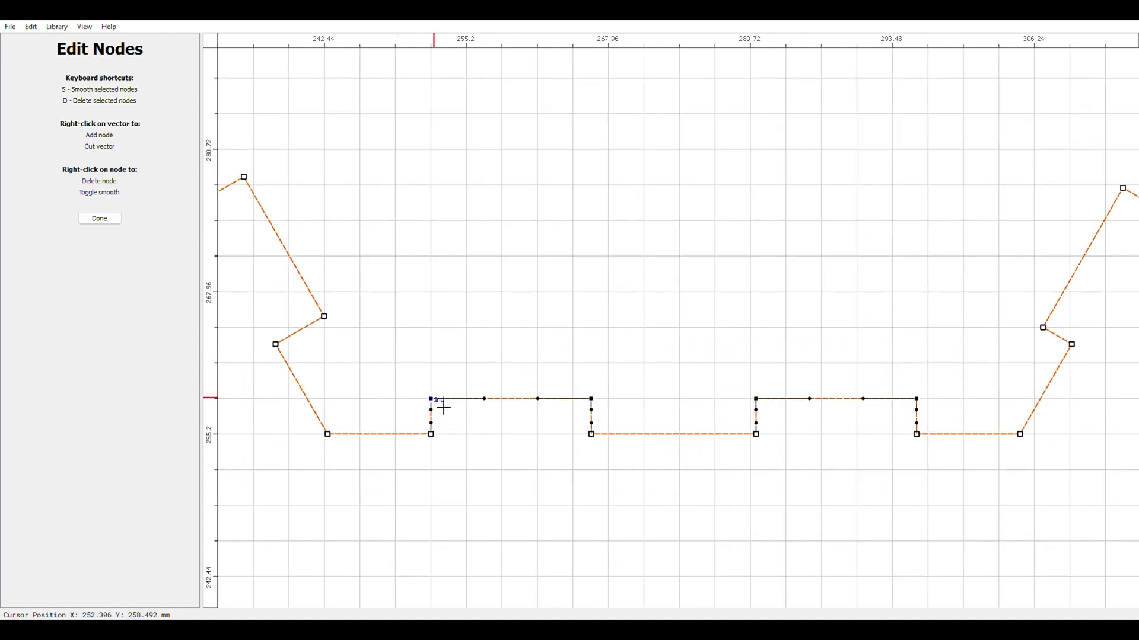
pyautogui.click(99, 219)
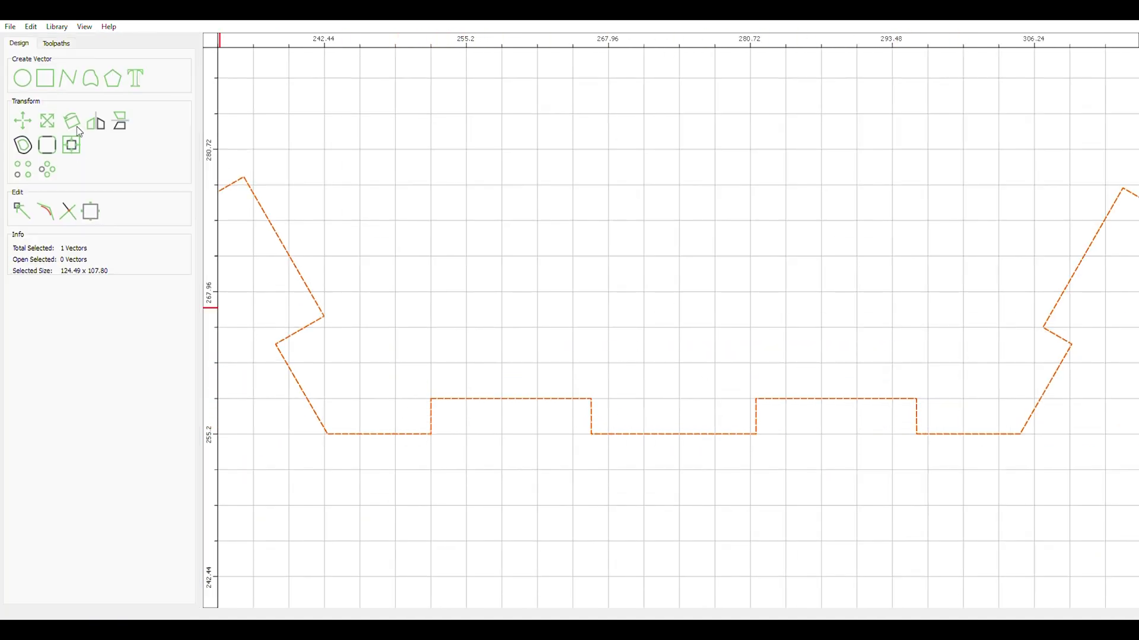
# - Rotate the hexagon 60° again to bring the next side to the bottom
pyautogui.click(76, 127)
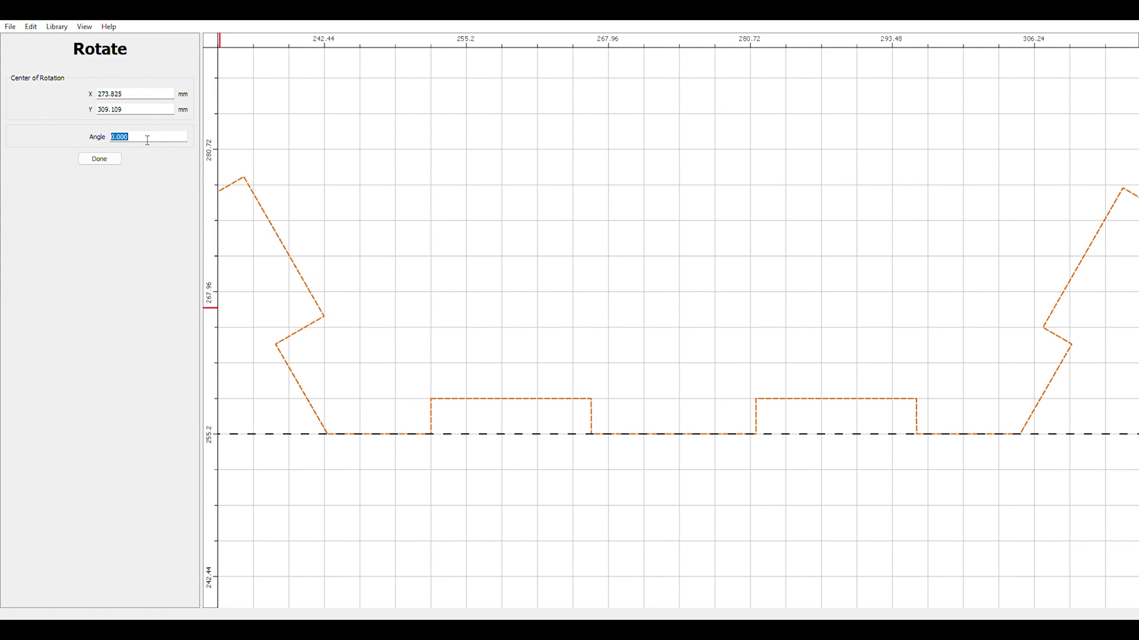
pyautogui.click(95, 160)
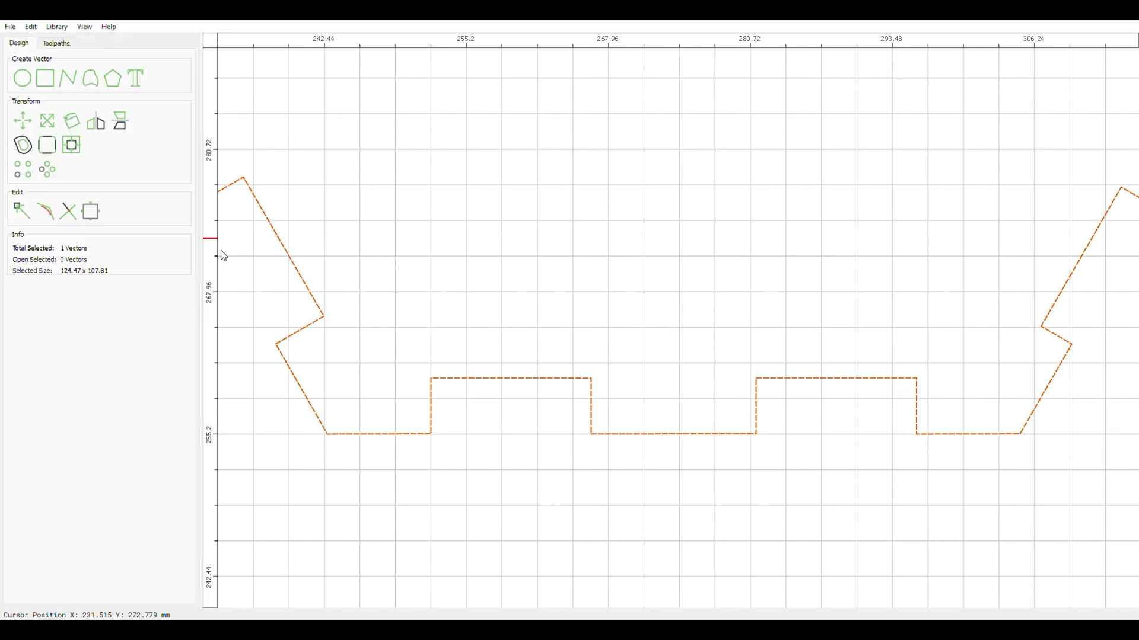
pyautogui.scroll(-4, 320, 388)
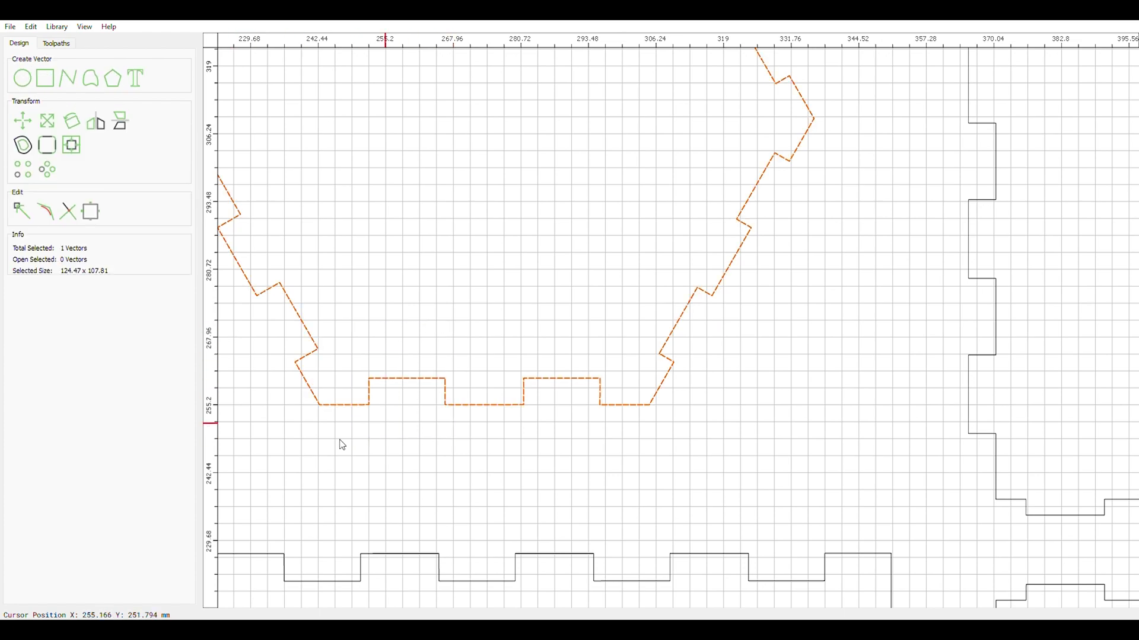
pyautogui.scroll(-5, 308, 355)
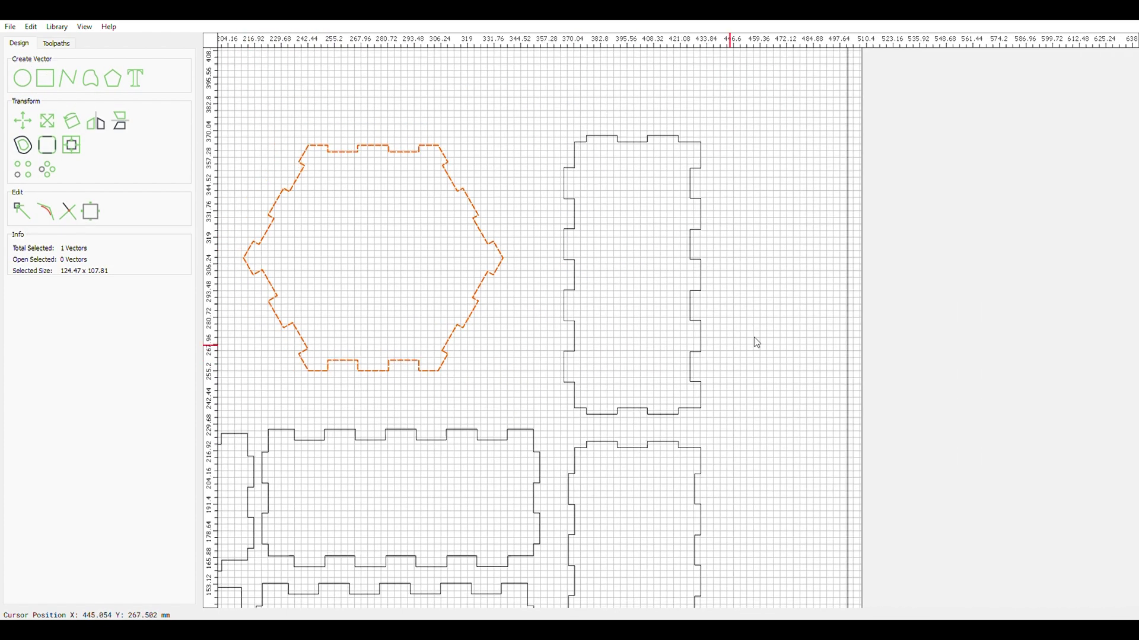
# - Select the 65.79 × 133.20 mm side panel and drag its corner until it snaps onto the grid
pyautogui.click(737, 188)
pyautogui.moveTo(774, 107); pyautogui.dragTo(580, 408)
pyautogui.scroll(4, 580, 408)
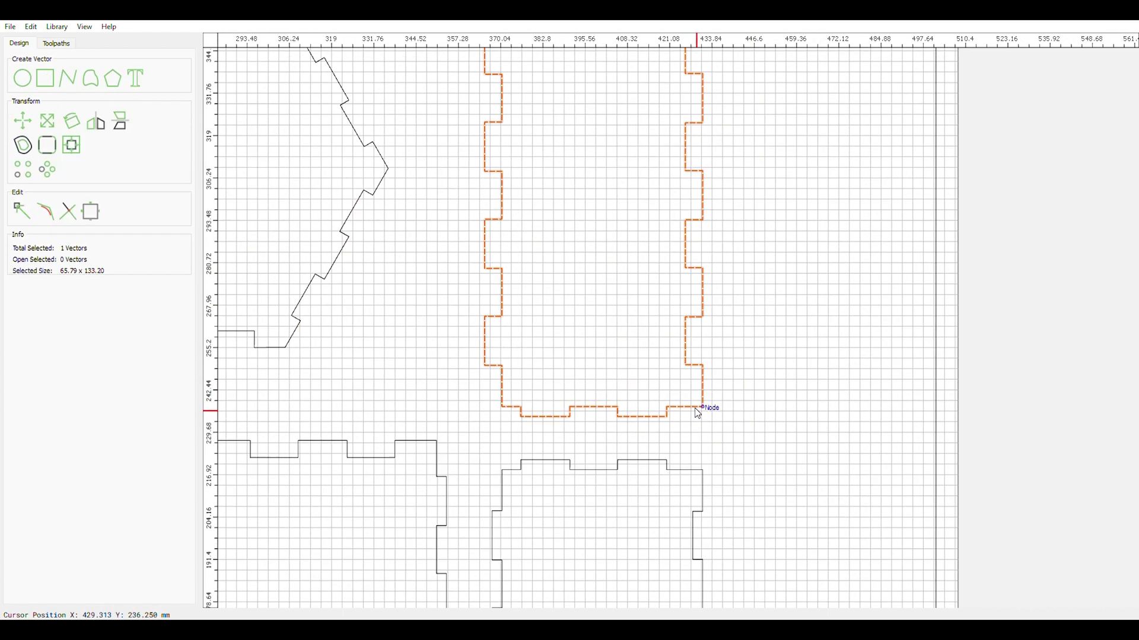
pyautogui.scroll(4, 503, 414)
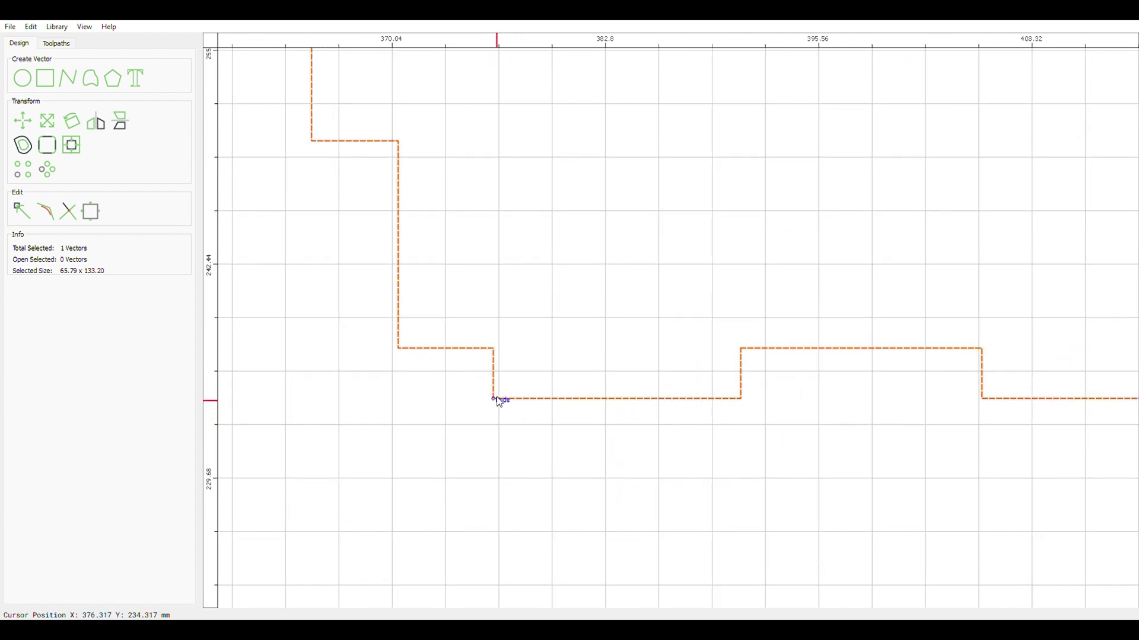
pyautogui.moveTo(486, 400); pyautogui.dragTo(502, 376)
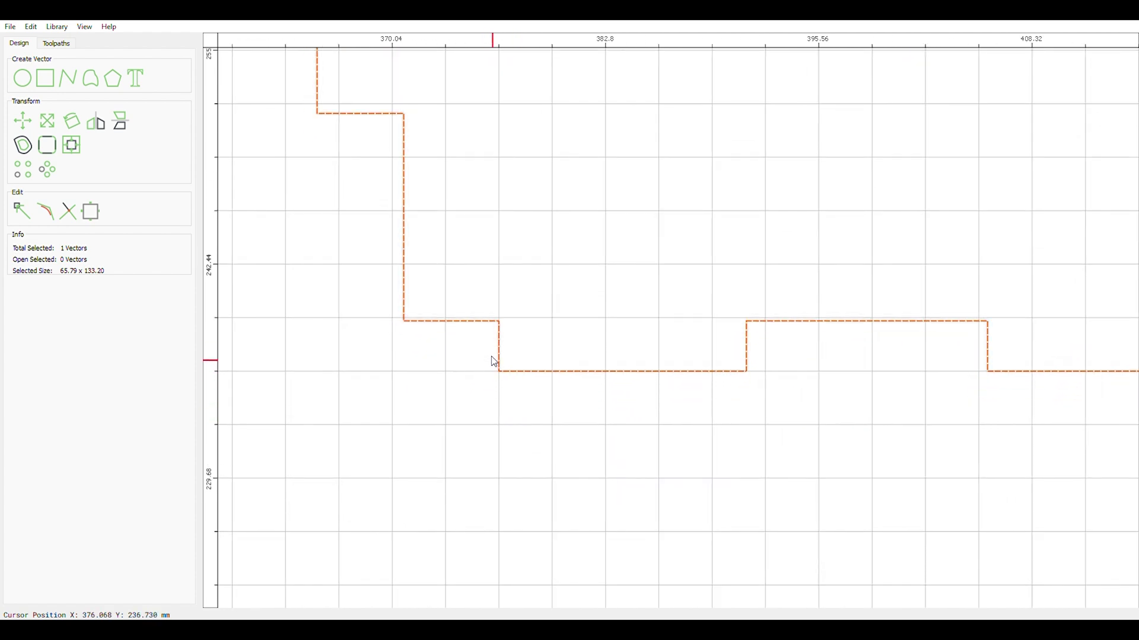
pyautogui.moveTo(498, 328); pyautogui.dragTo(502, 374)
pyautogui.scroll(-5, 383, 413)
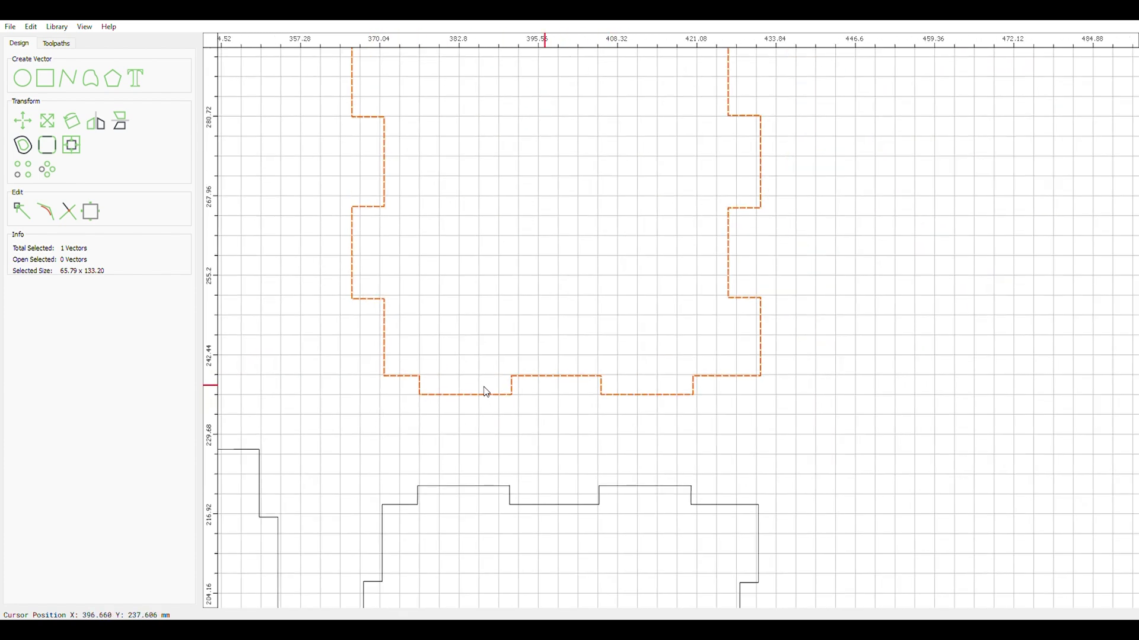
pyautogui.scroll(5, 415, 385)
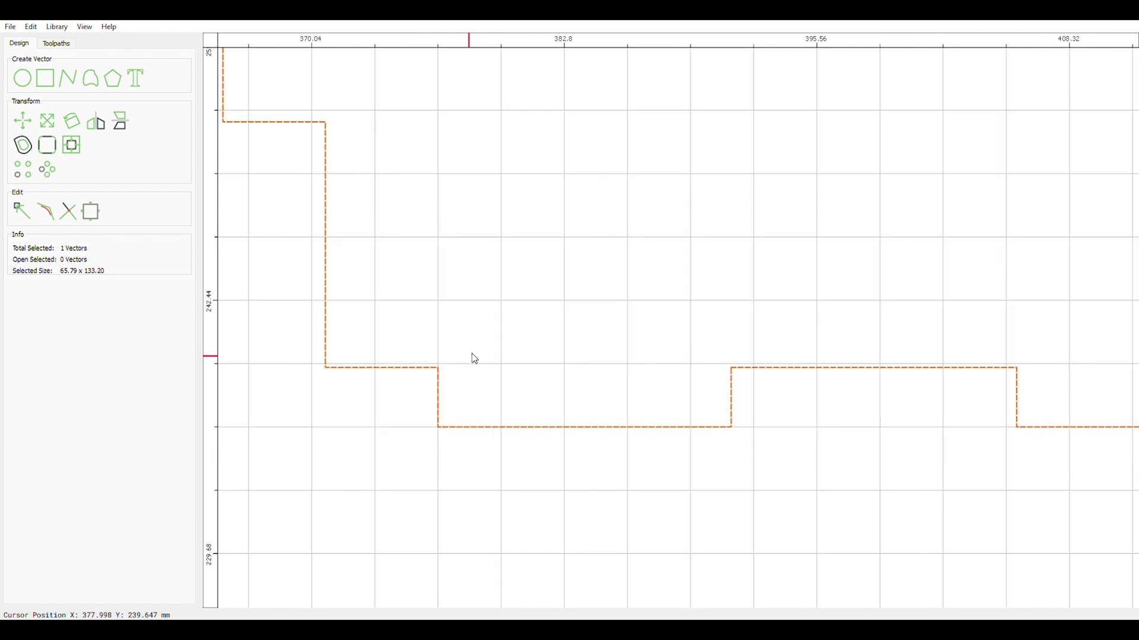
pyautogui.moveTo(462, 356); pyautogui.dragTo(496, 320)
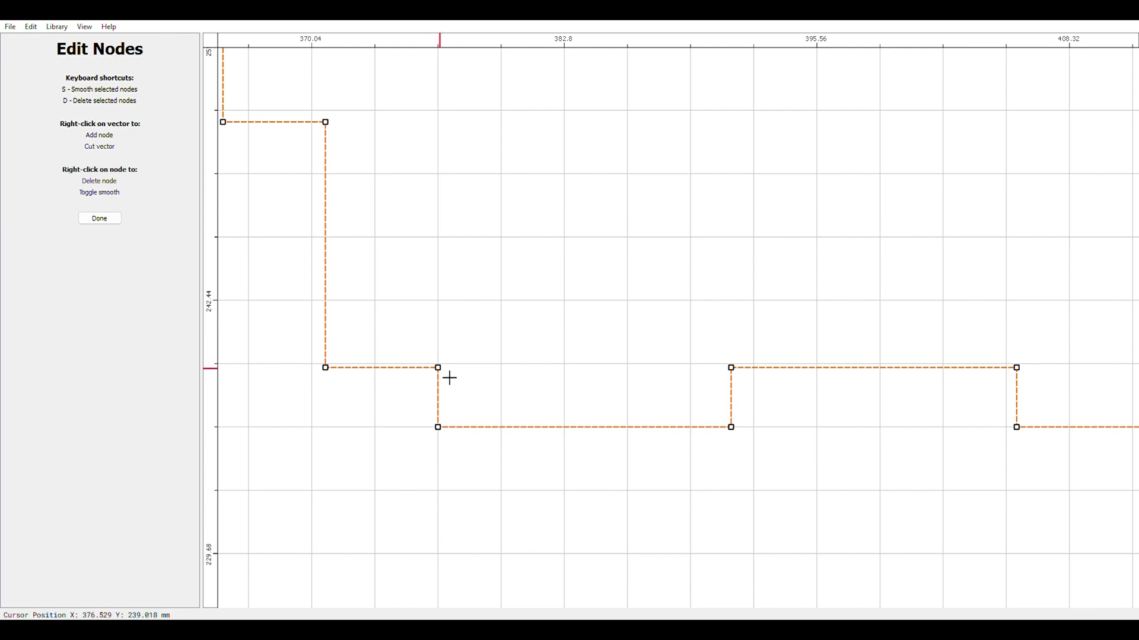
# - Box-select the side panel's bottom-edge nodes, then clear the selection and zoom around
pyautogui.scroll(-3, 597, 440)
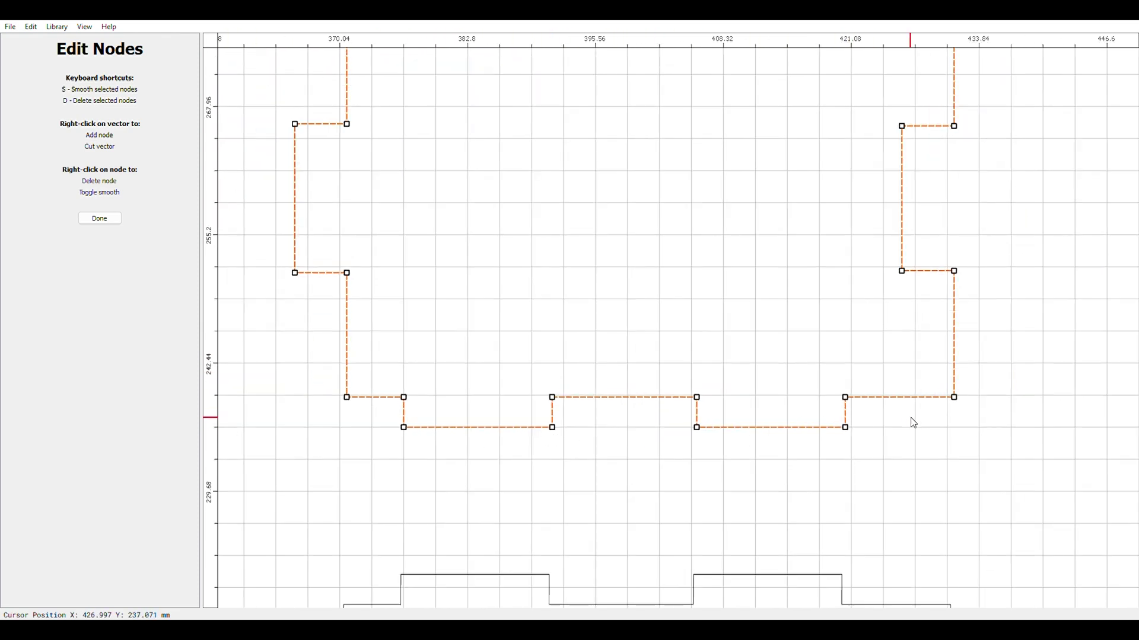
pyautogui.moveTo(911, 418); pyautogui.dragTo(362, 478)
pyautogui.scroll(3, 415, 439)
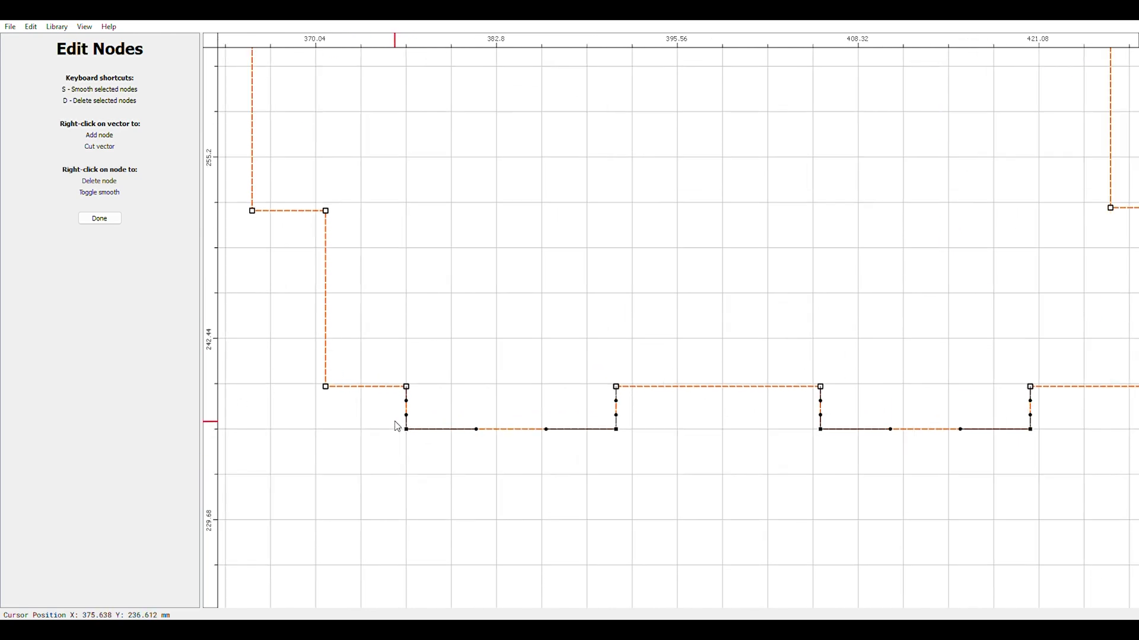
pyautogui.click(426, 461)
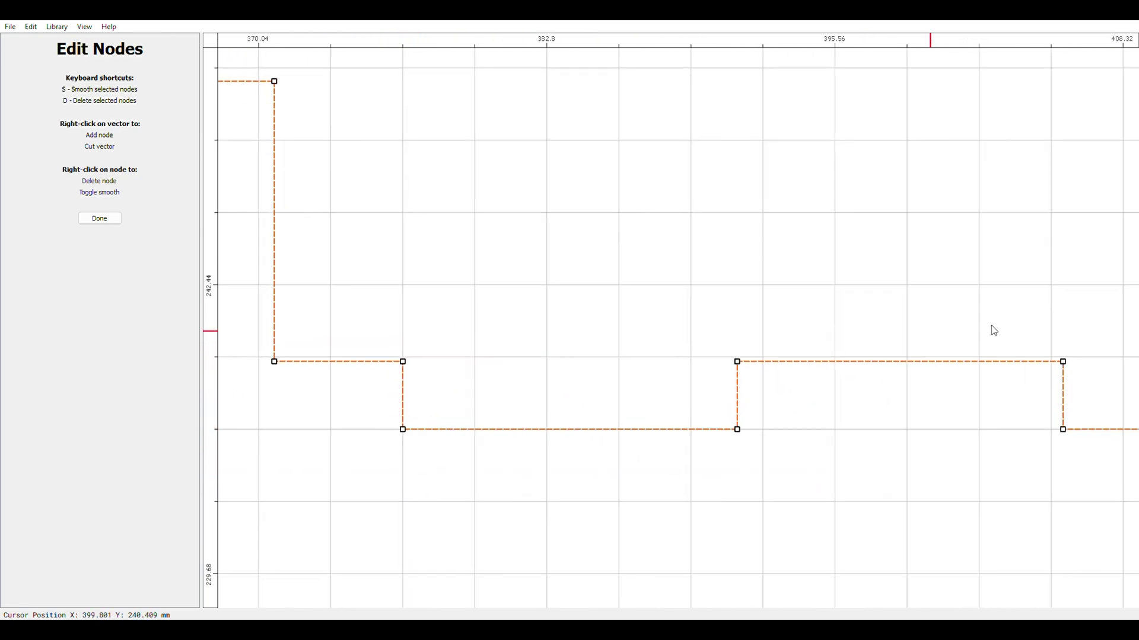
pyautogui.scroll(-2, 991, 329)
pyautogui.scroll(-2, 962, 343)
pyautogui.scroll(-2, 559, 351)
pyautogui.scroll(1, 948, 338)
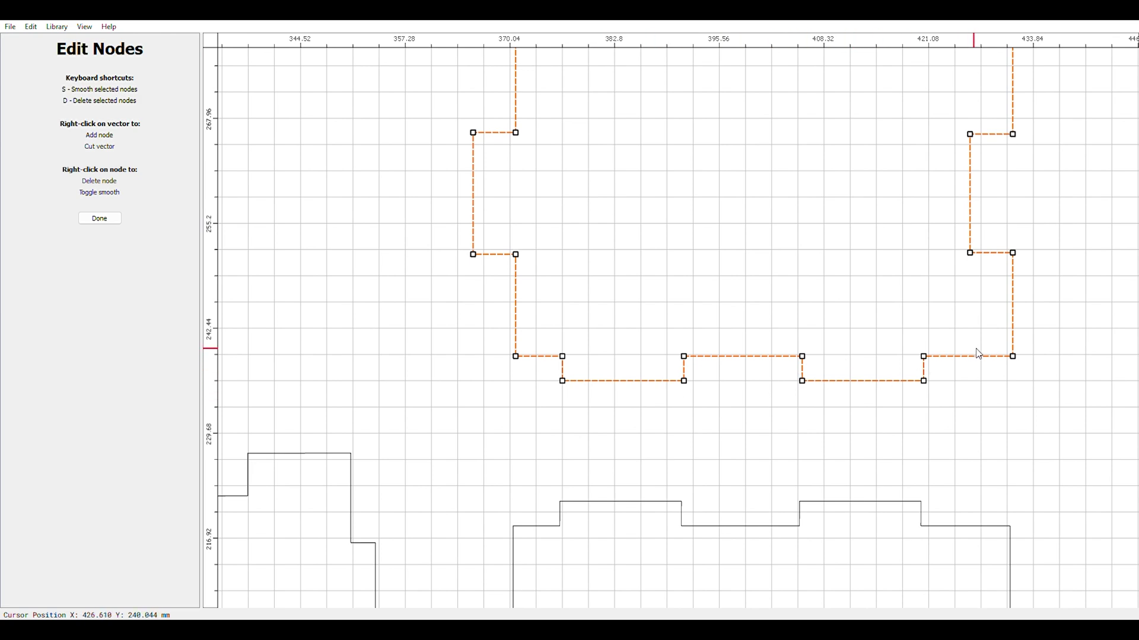
pyautogui.scroll(1, 660, 364)
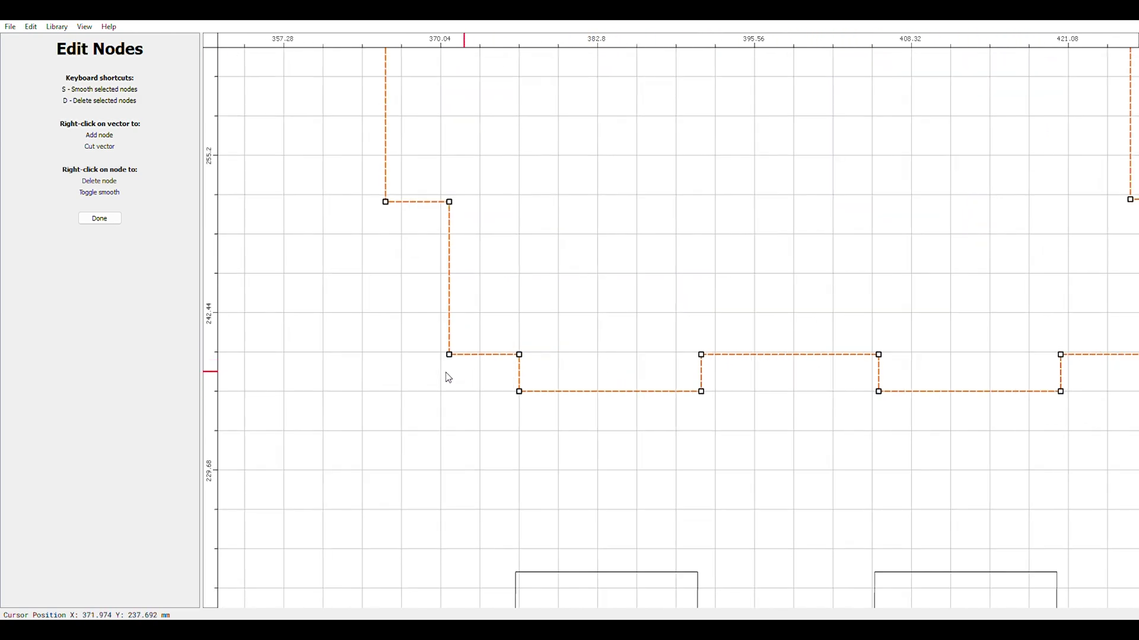
pyautogui.scroll(-1, 369, 382)
pyautogui.scroll(-1, 412, 394)
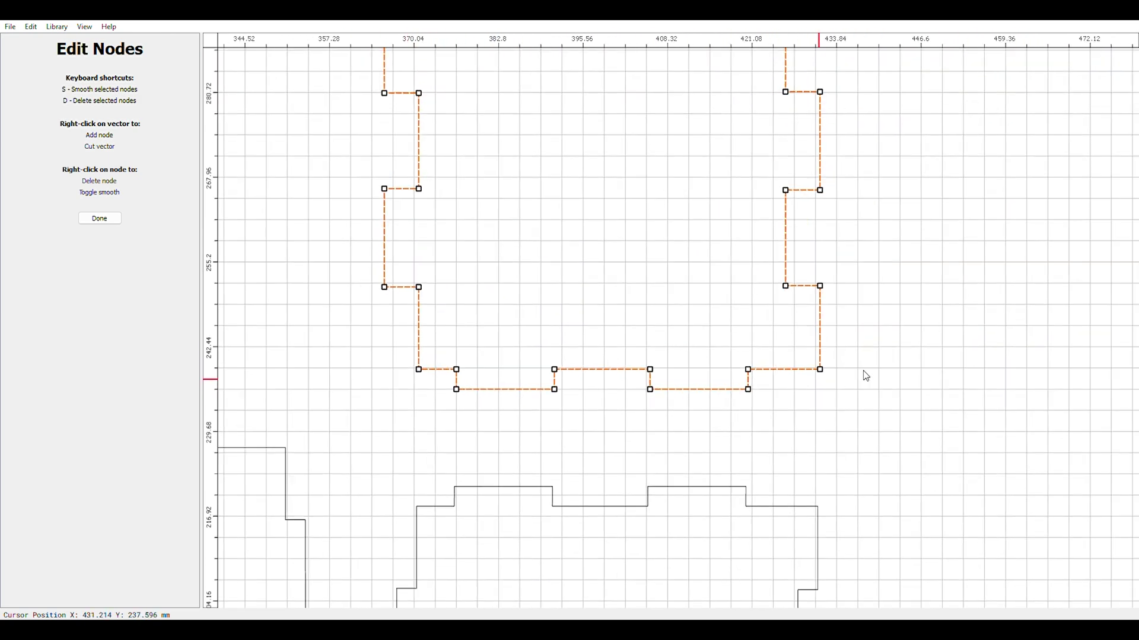
# - Reselect the bottom-edge nodes, raise them onto the grid line, then zoom out to the whole layout
pyautogui.moveTo(886, 351); pyautogui.dragTo(414, 383)
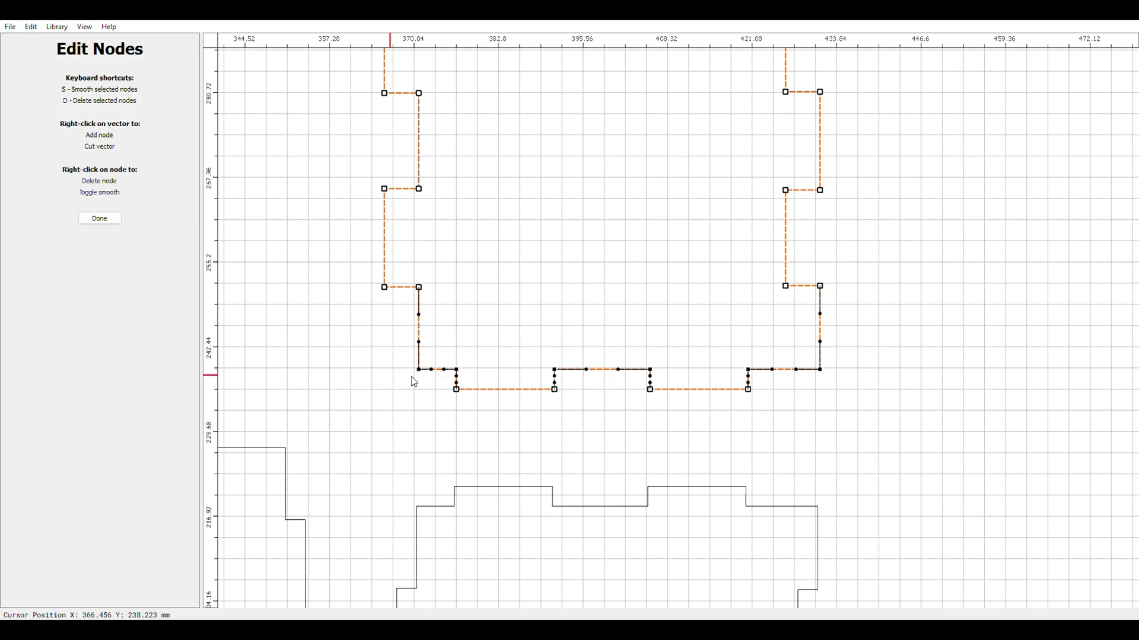
pyautogui.scroll(4, 467, 373)
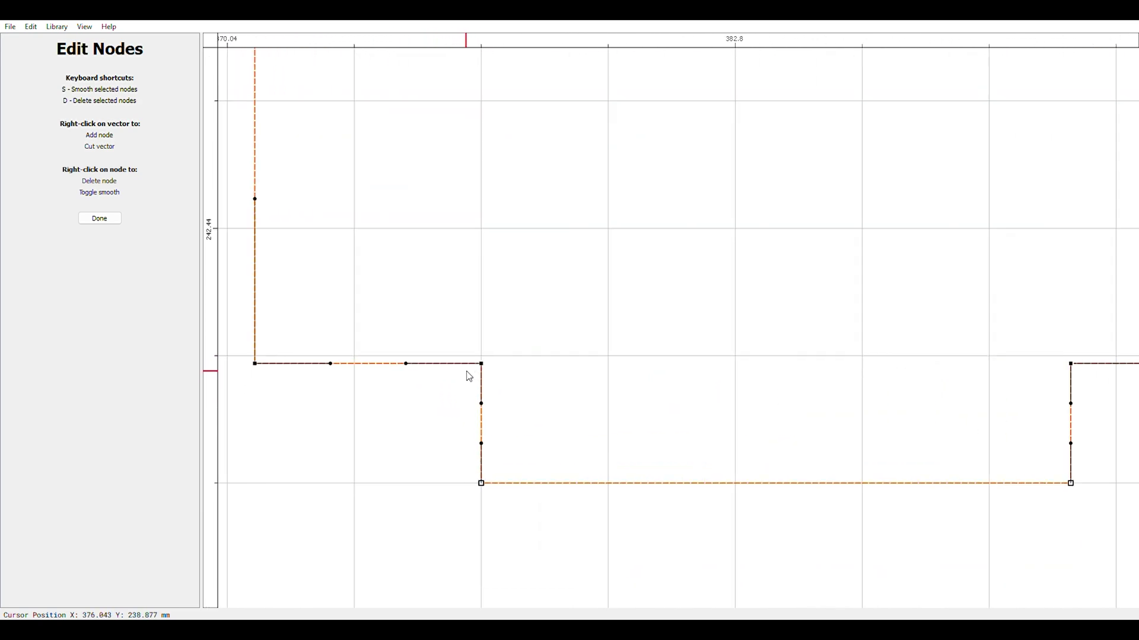
pyautogui.moveTo(491, 372); pyautogui.dragTo(494, 372)
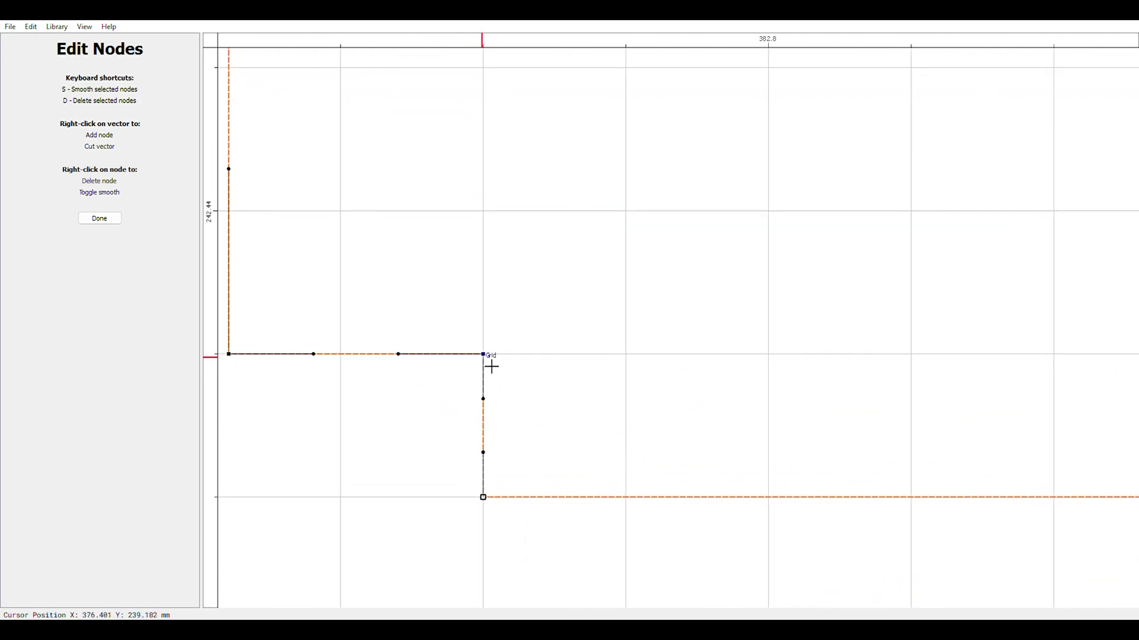
pyautogui.scroll(-4, 368, 415)
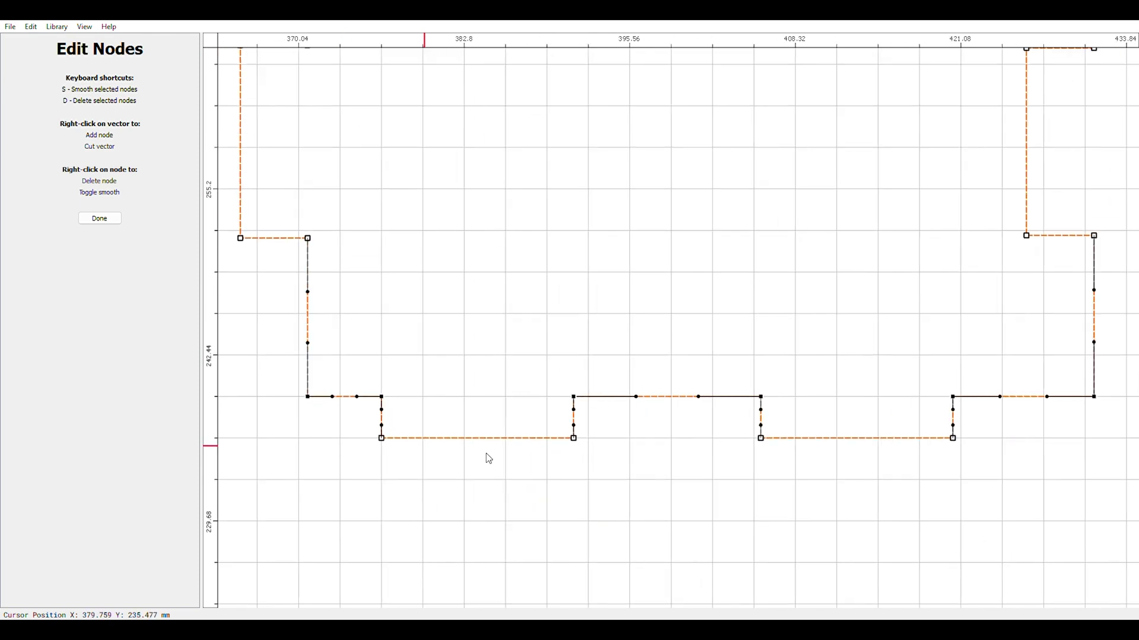
pyautogui.click(561, 473)
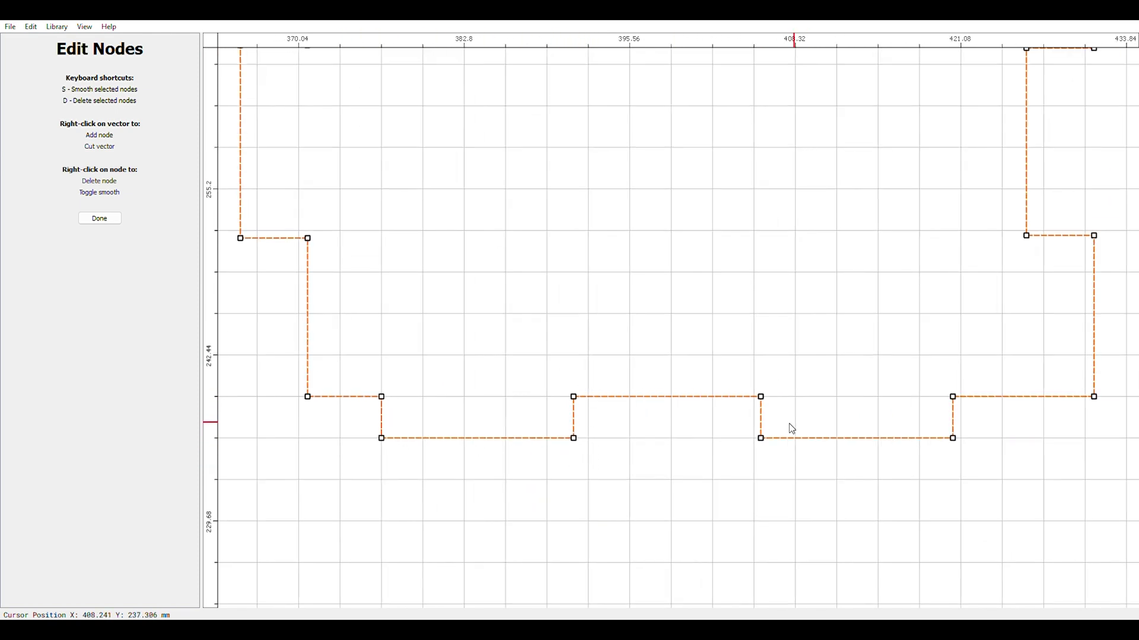
pyautogui.scroll(-2, 567, 472)
pyautogui.scroll(-1, 564, 473)
pyautogui.scroll(-1, 522, 485)
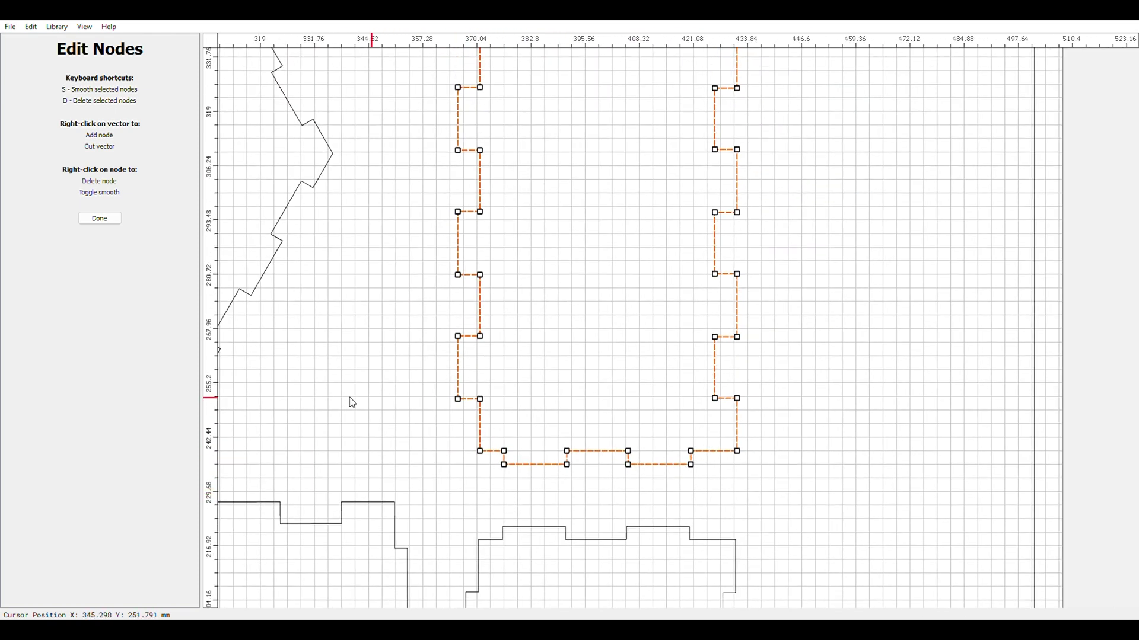
pyautogui.scroll(1, 349, 401)
pyautogui.scroll(-1, 343, 407)
# - Exit node editing and select the tall tabbed panel
pyautogui.press('Escape')
pyautogui.scroll(-1, 597, 282)
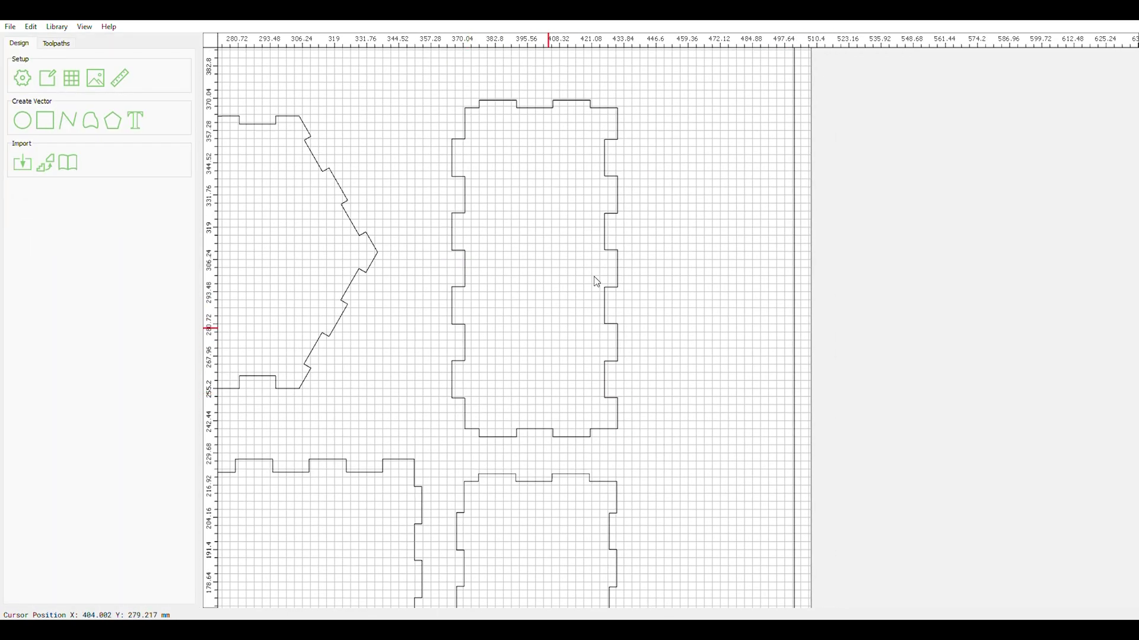
pyautogui.click(465, 384)
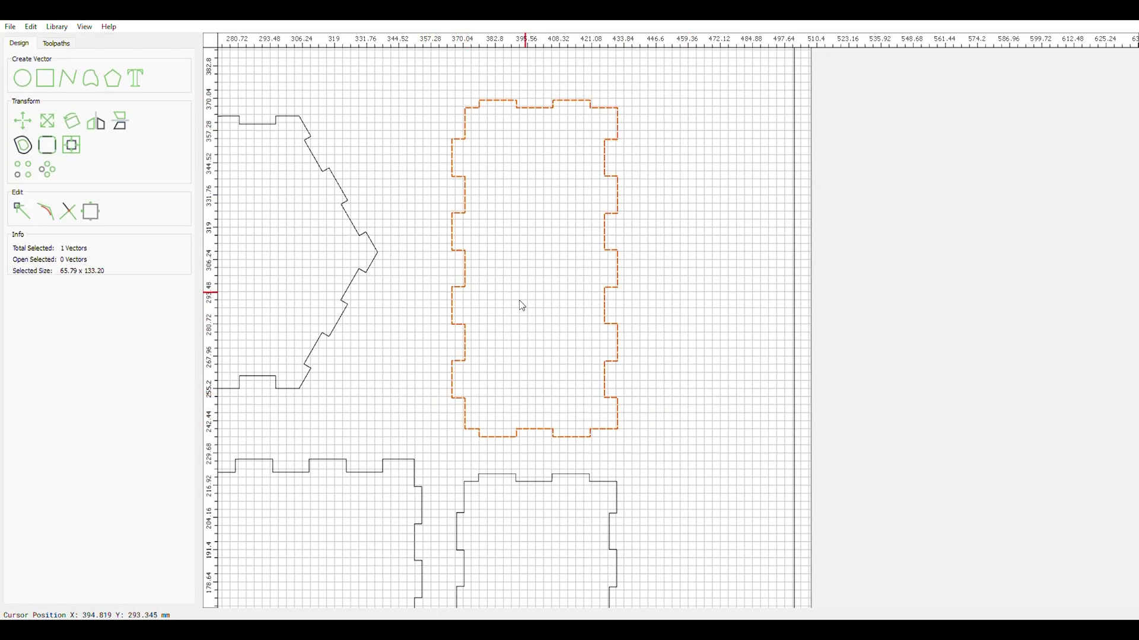
# - Nudge the tall tabbed panel slightly up and right into position
pyautogui.scroll(3, 459, 400)
pyautogui.scroll(2, 480, 436)
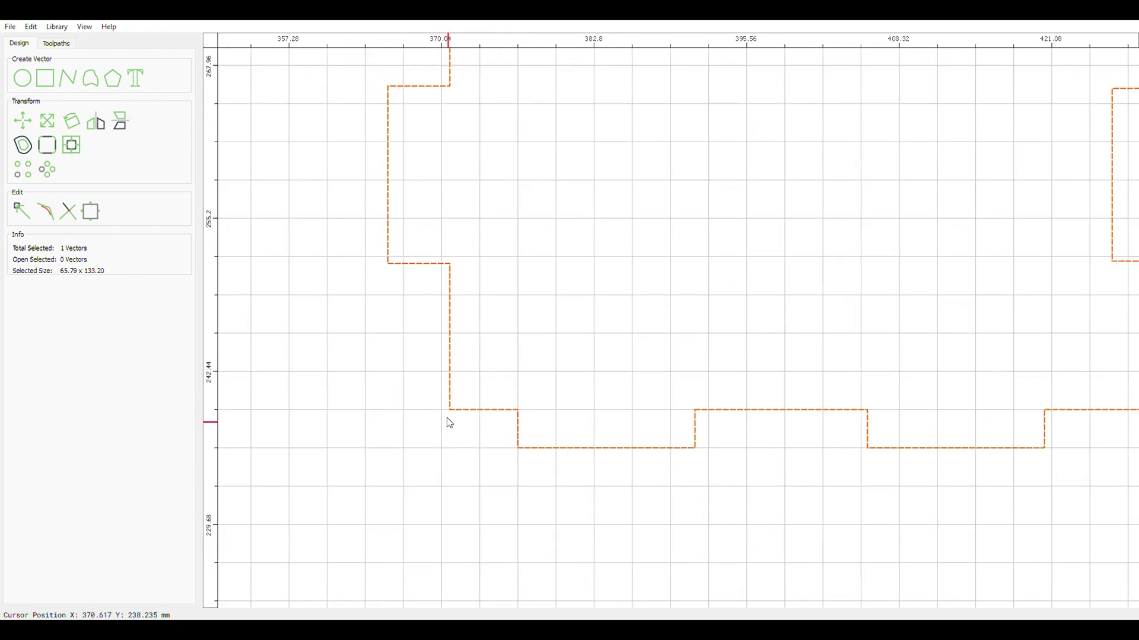
pyautogui.moveTo(521, 412); pyautogui.dragTo(514, 400)
pyautogui.moveTo(384, 249); pyautogui.dragTo(401, 257)
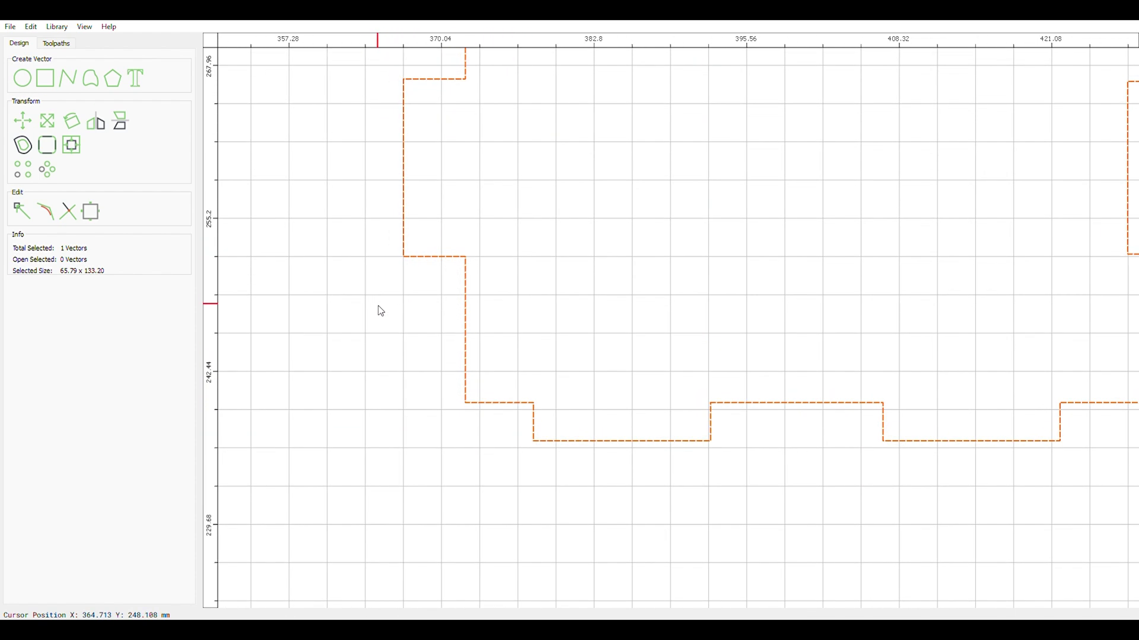
pyautogui.scroll(-4, 413, 436)
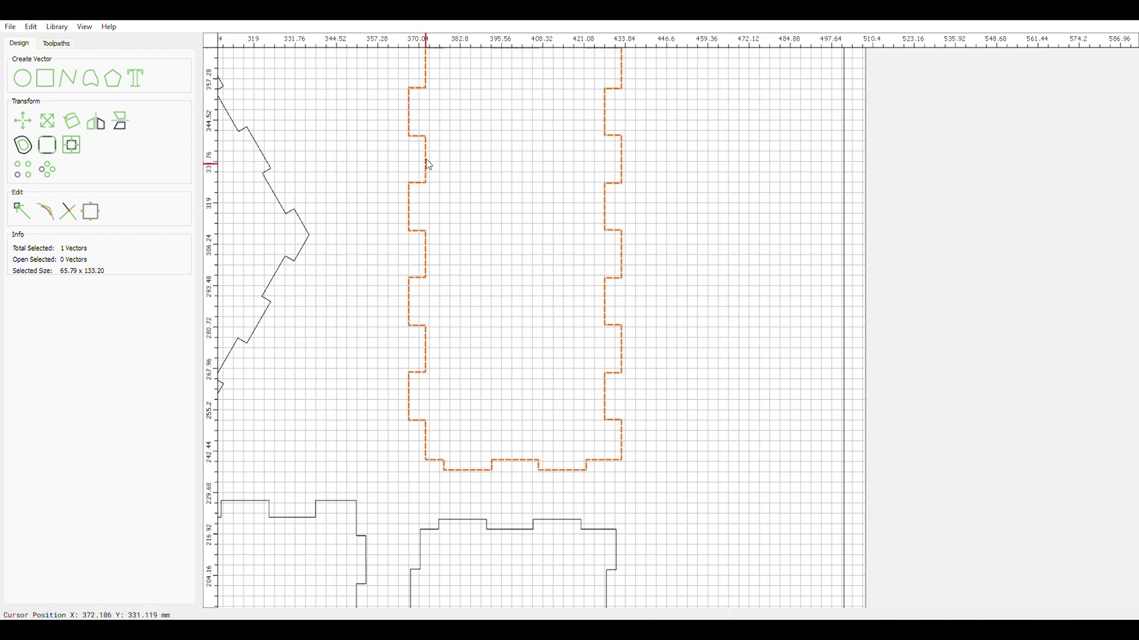
pyautogui.scroll(-3, 417, 414)
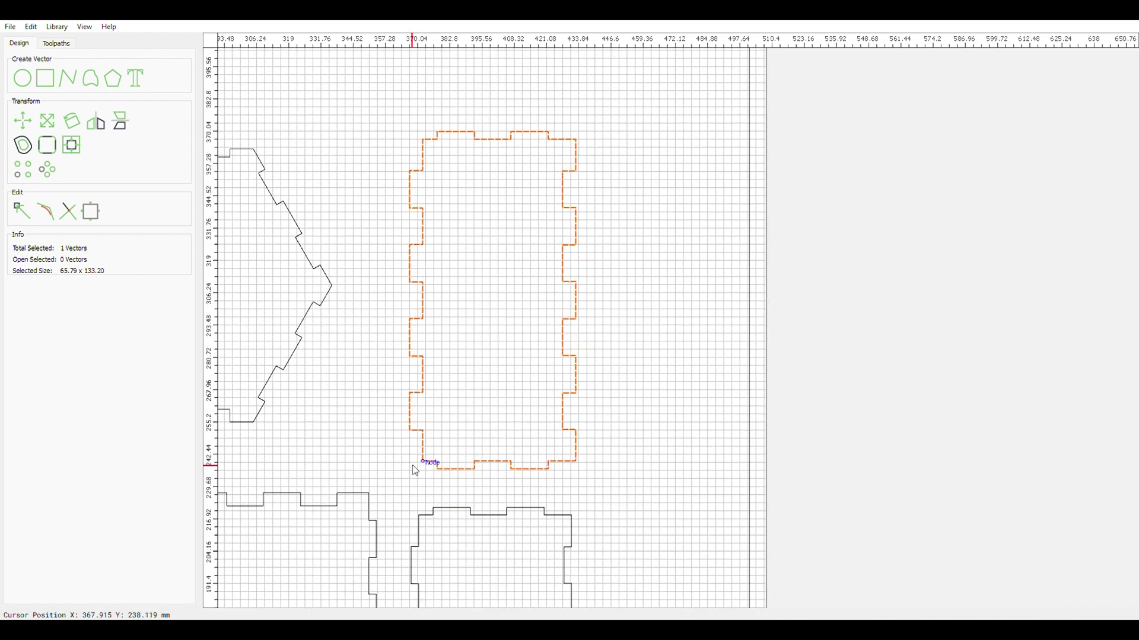
# - In node editing, select and adjust the tall panel's left column of tab nodes, then exit
pyautogui.click(45, 211)
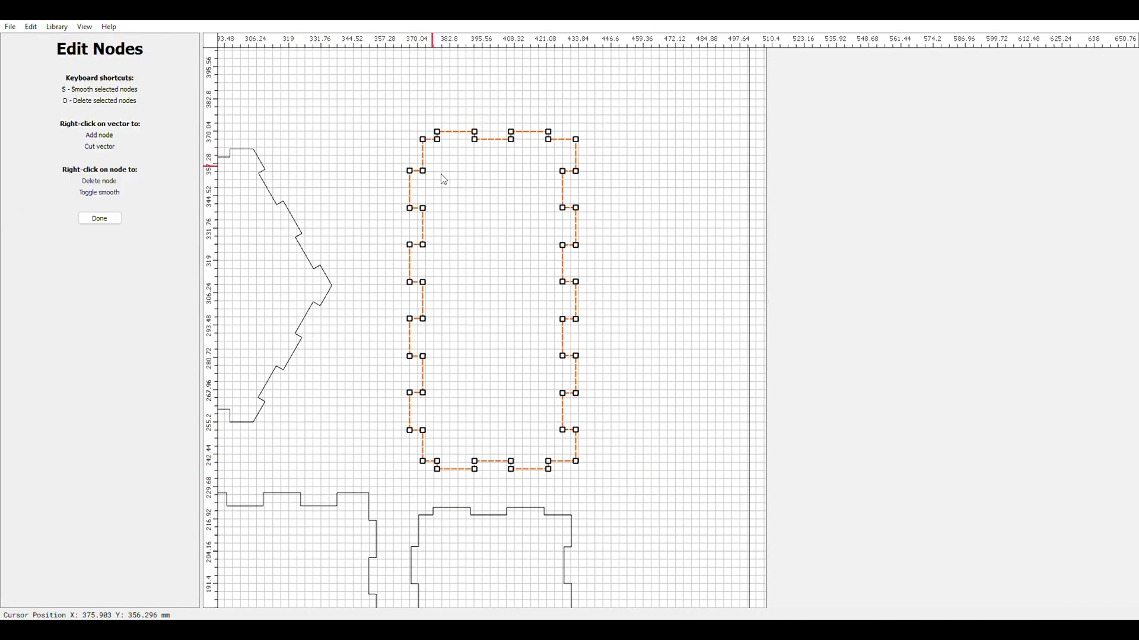
pyautogui.moveTo(427, 117); pyautogui.dragTo(425, 483)
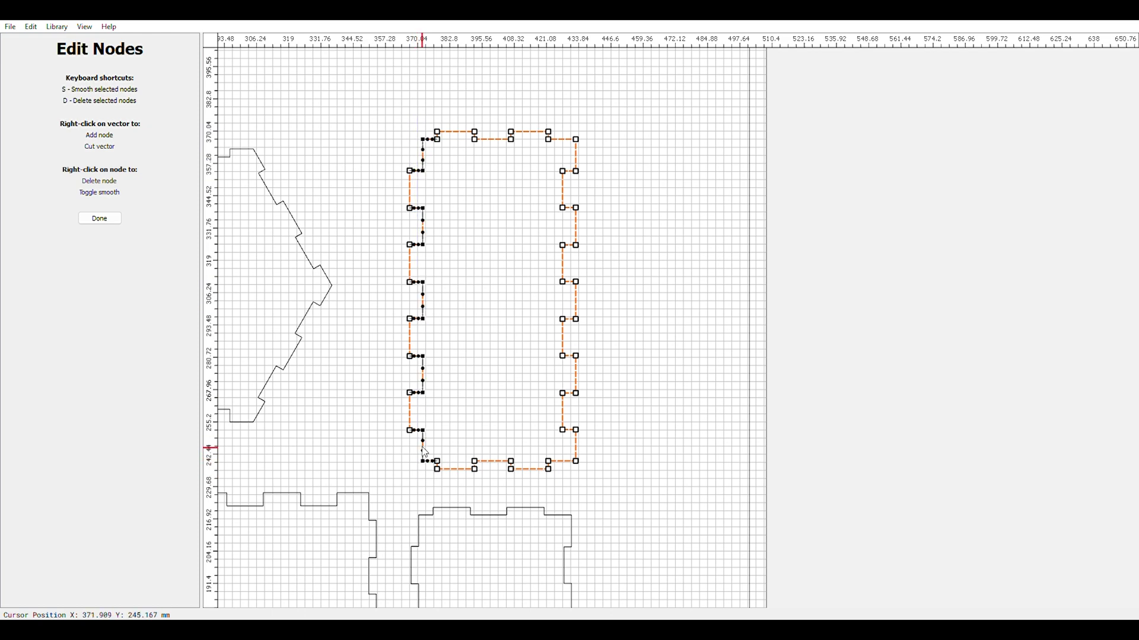
pyautogui.scroll(5, 424, 430)
pyautogui.scroll(-5, 427, 418)
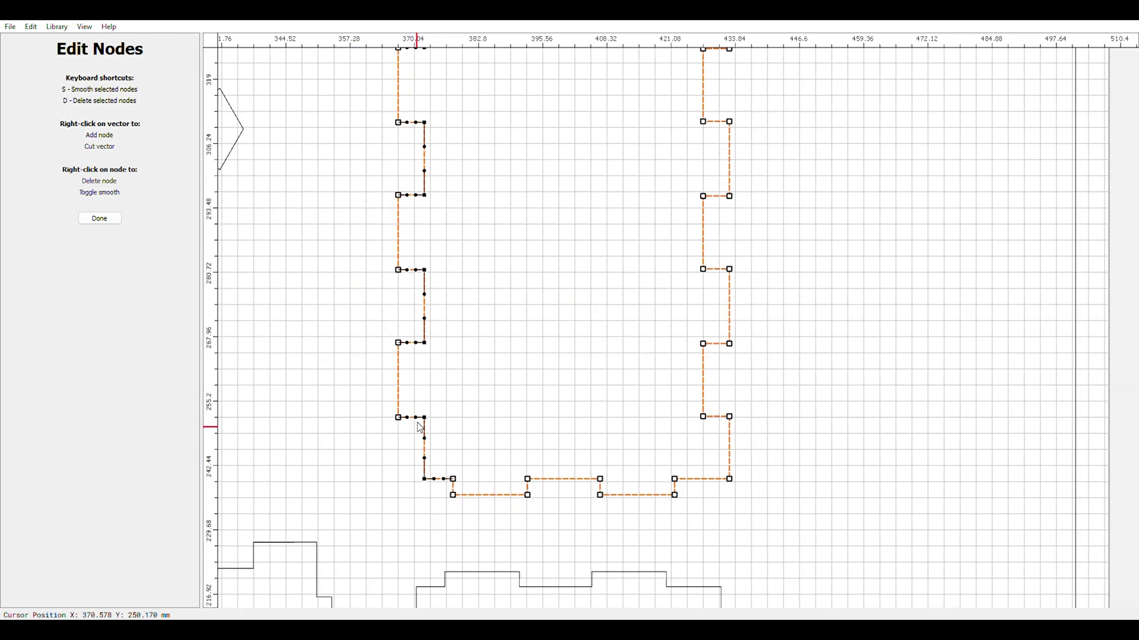
pyautogui.scroll(5, 415, 427)
pyautogui.scroll(-4, 394, 425)
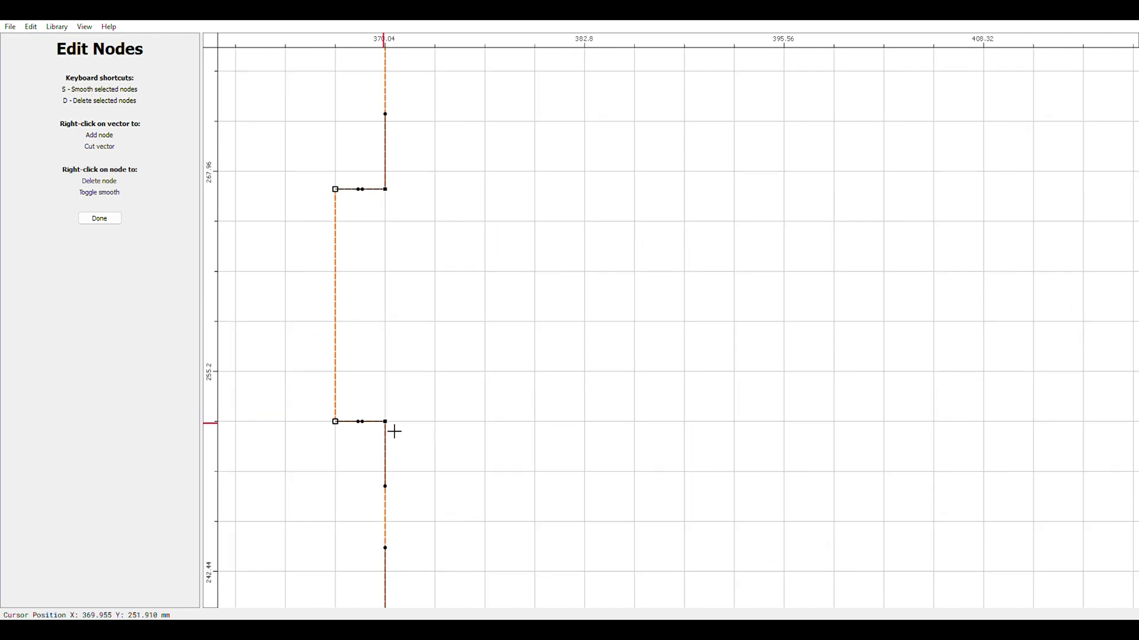
pyautogui.scroll(-5, 383, 422)
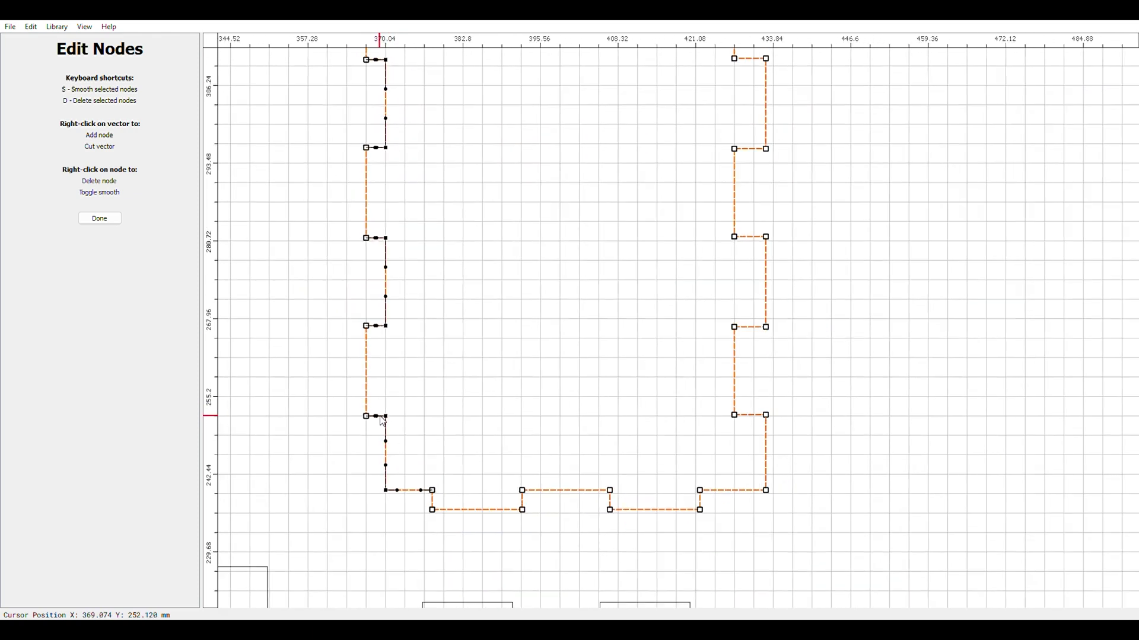
pyautogui.scroll(-2, 389, 425)
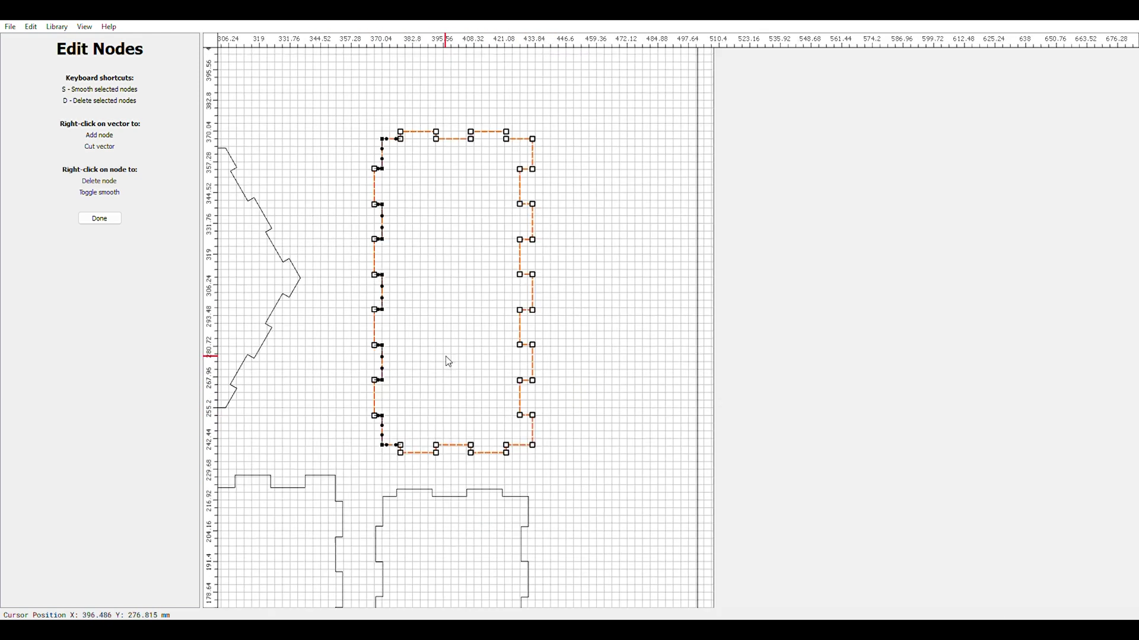
pyautogui.scroll(2, 395, 421)
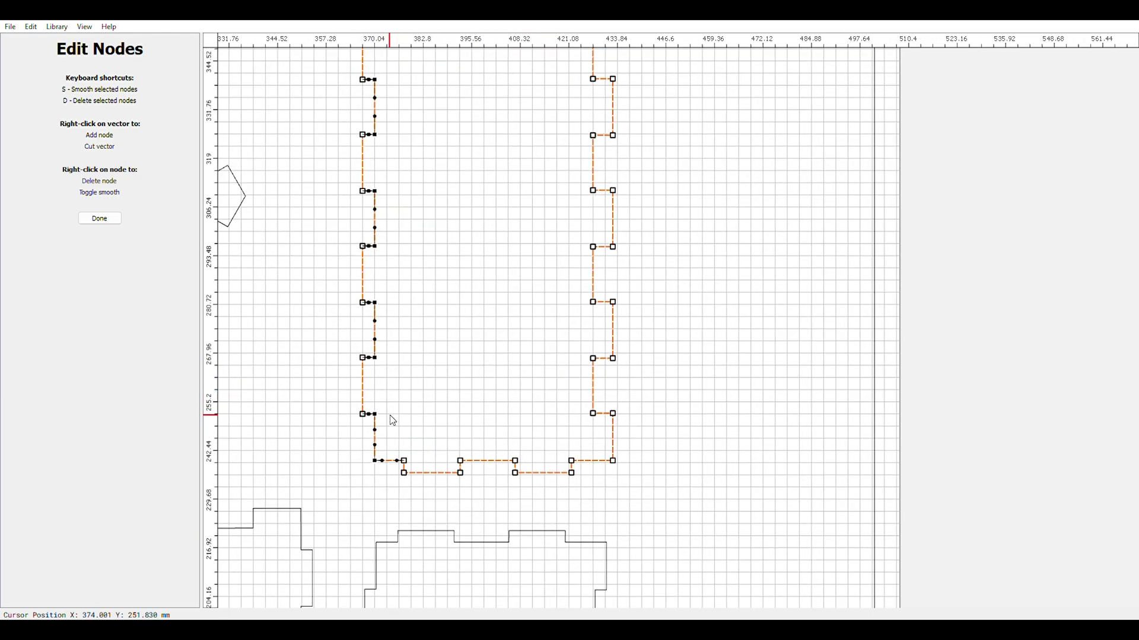
pyautogui.scroll(2, 390, 415)
pyautogui.scroll(1, 382, 418)
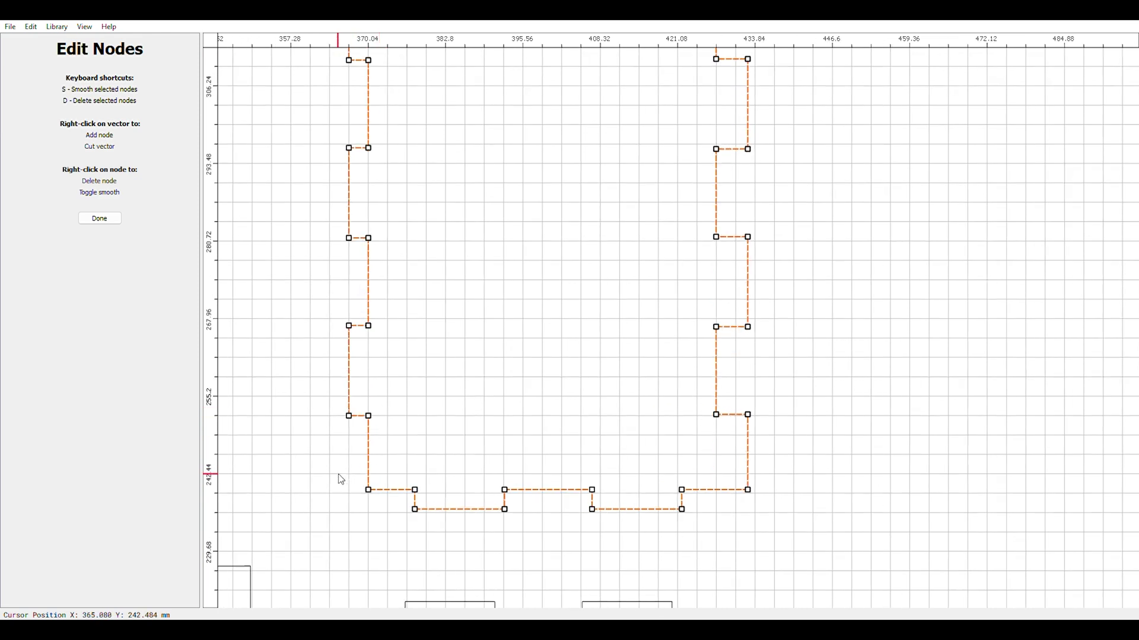
pyautogui.press('Escape')
# - Select the tall panel by its top edge and snap its top-left corner onto the grid
pyautogui.scroll(-4, 299, 465)
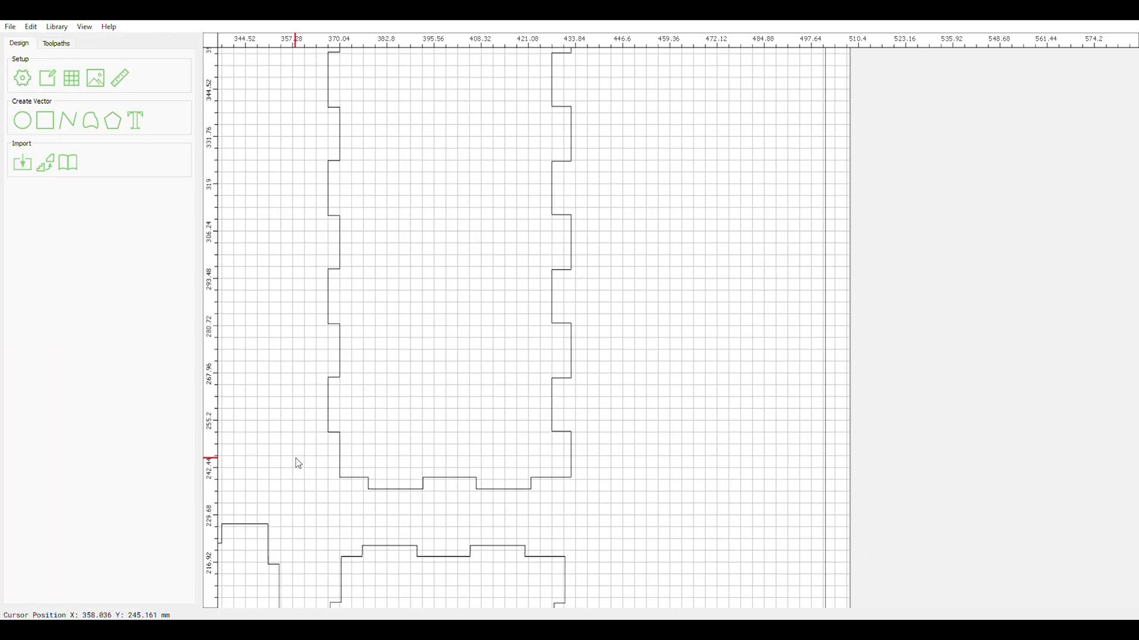
pyautogui.scroll(-1, 303, 459)
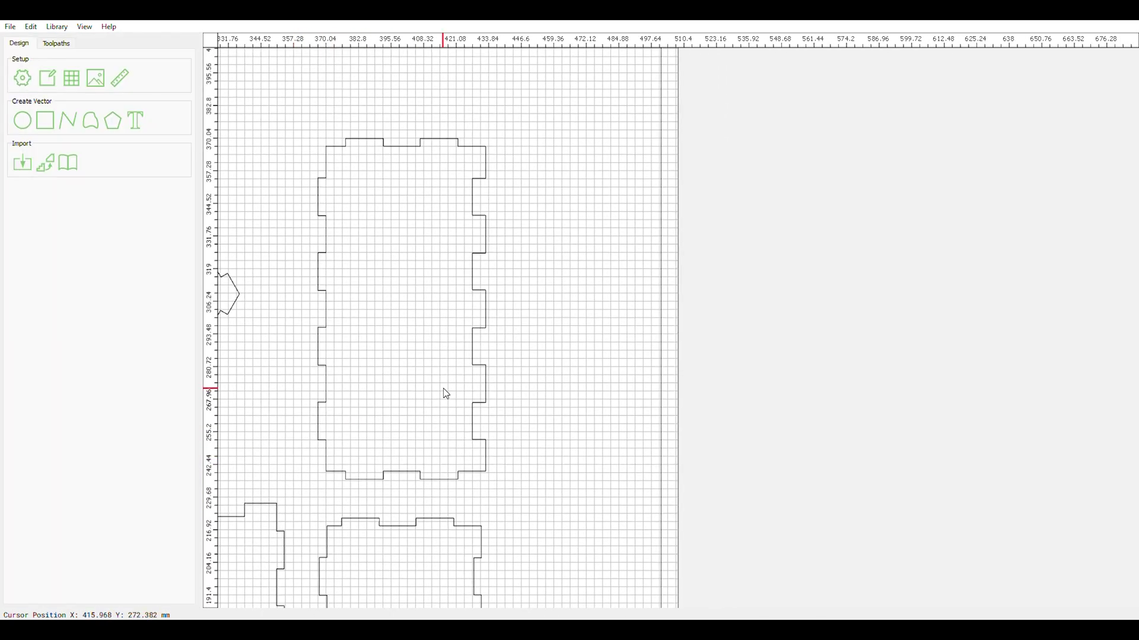
pyautogui.moveTo(574, 214); pyautogui.dragTo(421, 406)
pyautogui.scroll(2, 356, 144)
pyautogui.scroll(3, 313, 160)
pyautogui.moveTo(308, 253); pyautogui.dragTo(439, 196)
pyautogui.scroll(2, 265, 170)
pyautogui.moveTo(324, 158); pyautogui.dragTo(296, 161)
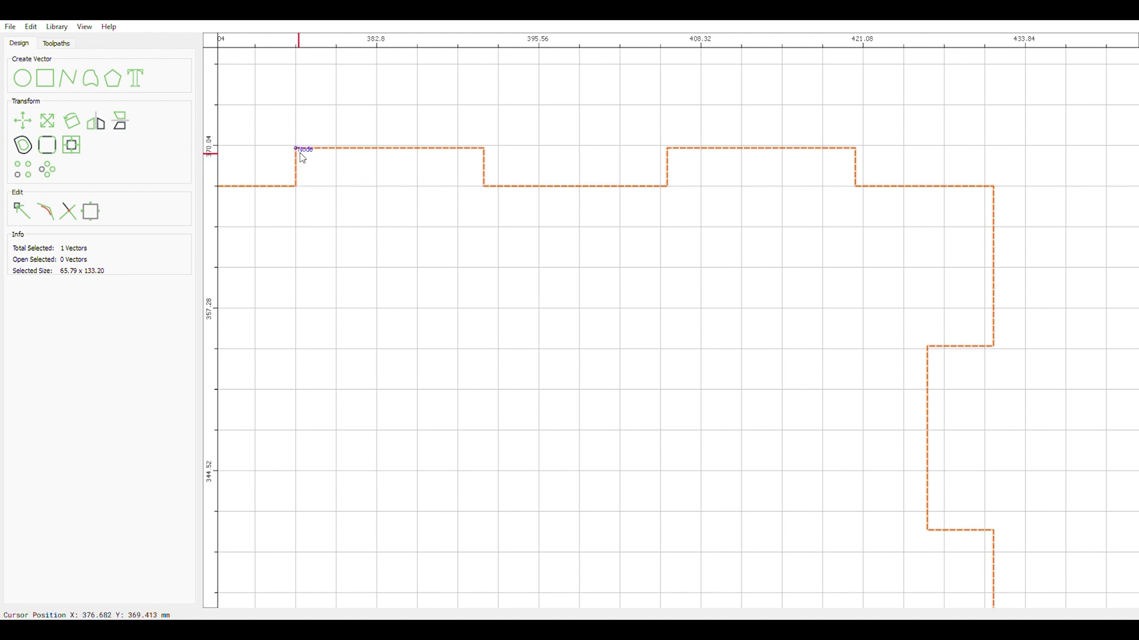
# - Adjust the tall panel's top-edge tab nodes, finish node editing and deselect the panel
pyautogui.scroll(-5, 384, 189)
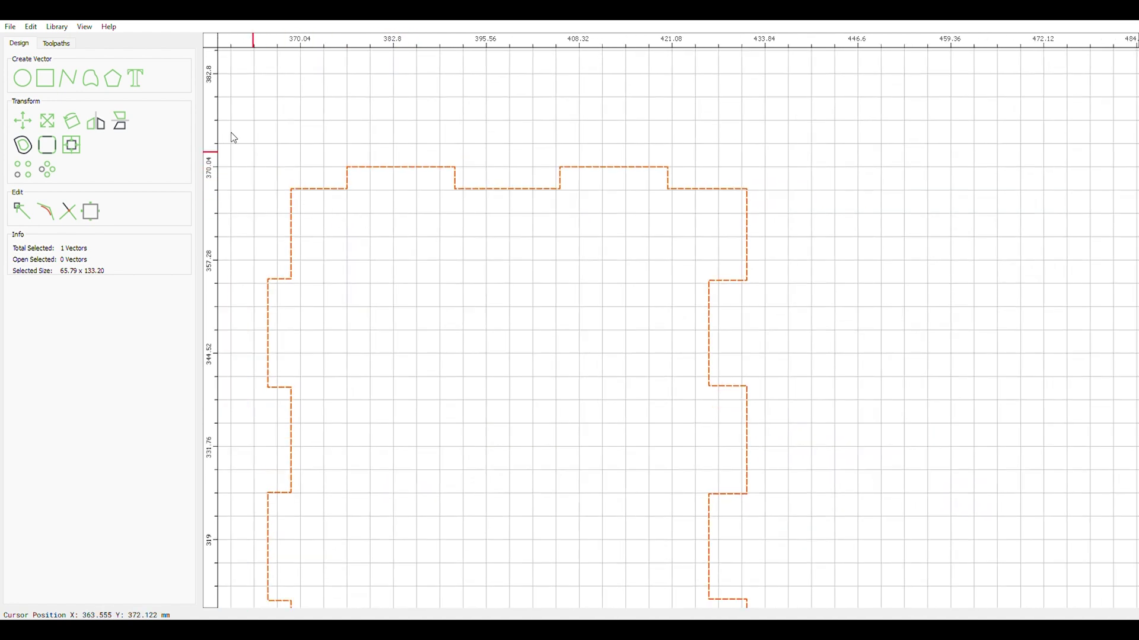
pyautogui.click(36, 213)
pyautogui.moveTo(794, 181); pyautogui.dragTo(247, 236)
pyautogui.scroll(2, 368, 194)
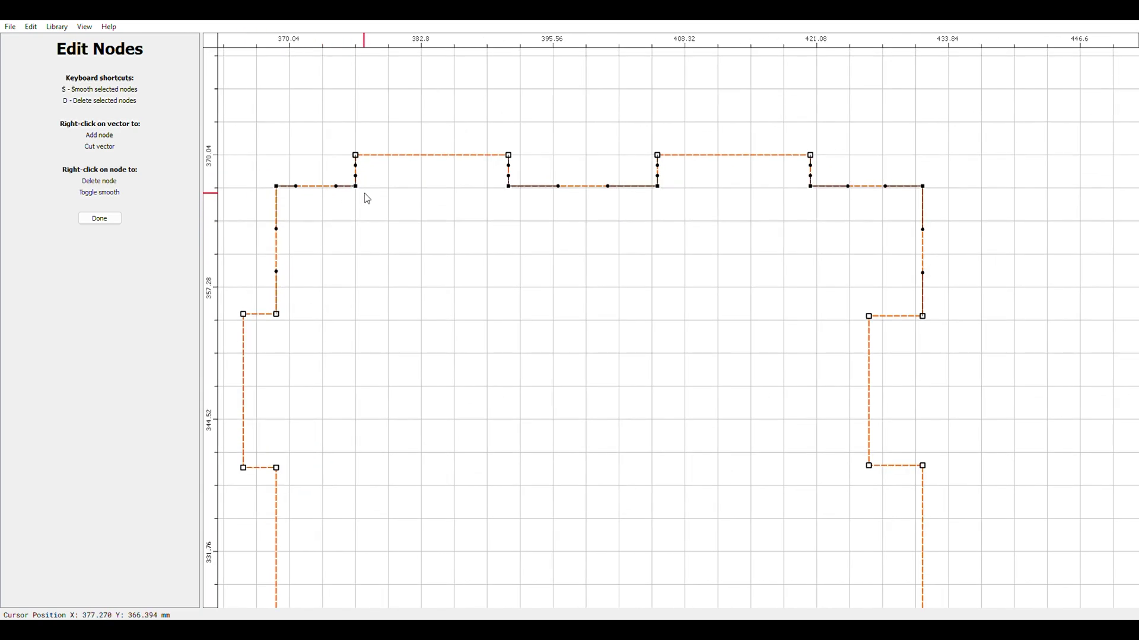
pyautogui.scroll(-3, 356, 196)
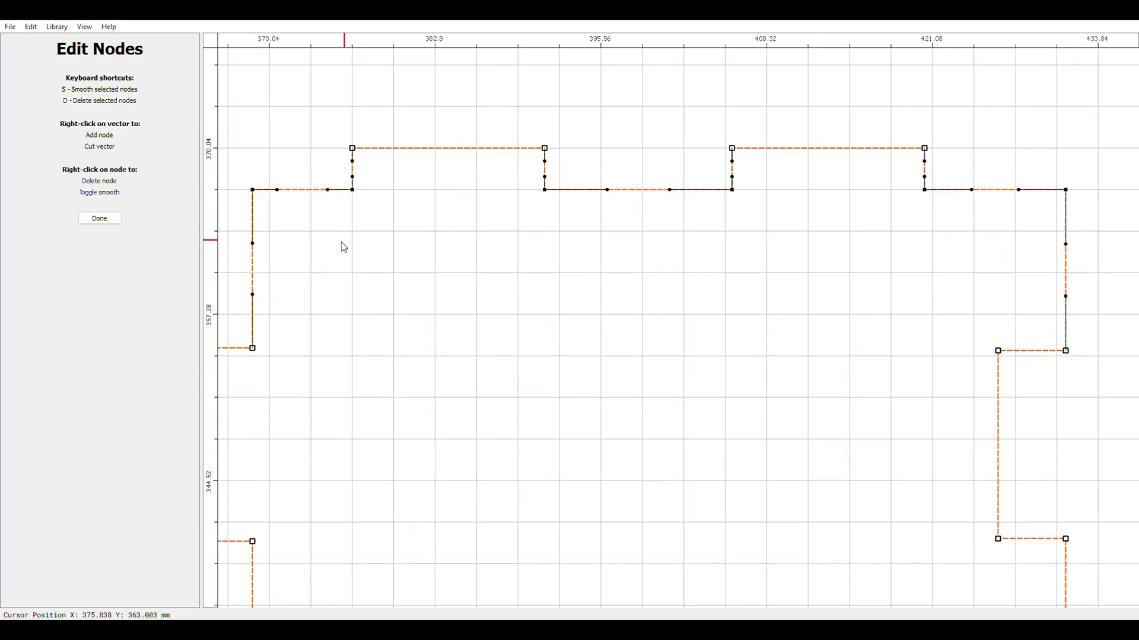
pyautogui.click(109, 219)
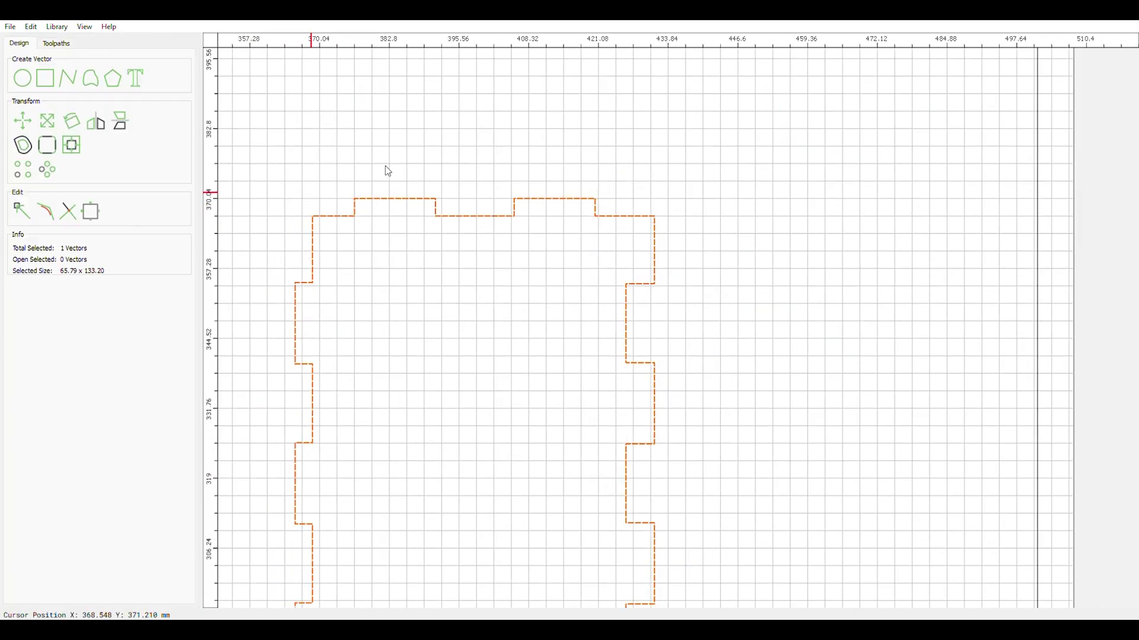
pyautogui.click(386, 170)
pyautogui.scroll(-2, 354, 237)
# - Marquee-select all ten box parts together with the 500 × 400 sheet border
pyautogui.scroll(-6, 462, 246)
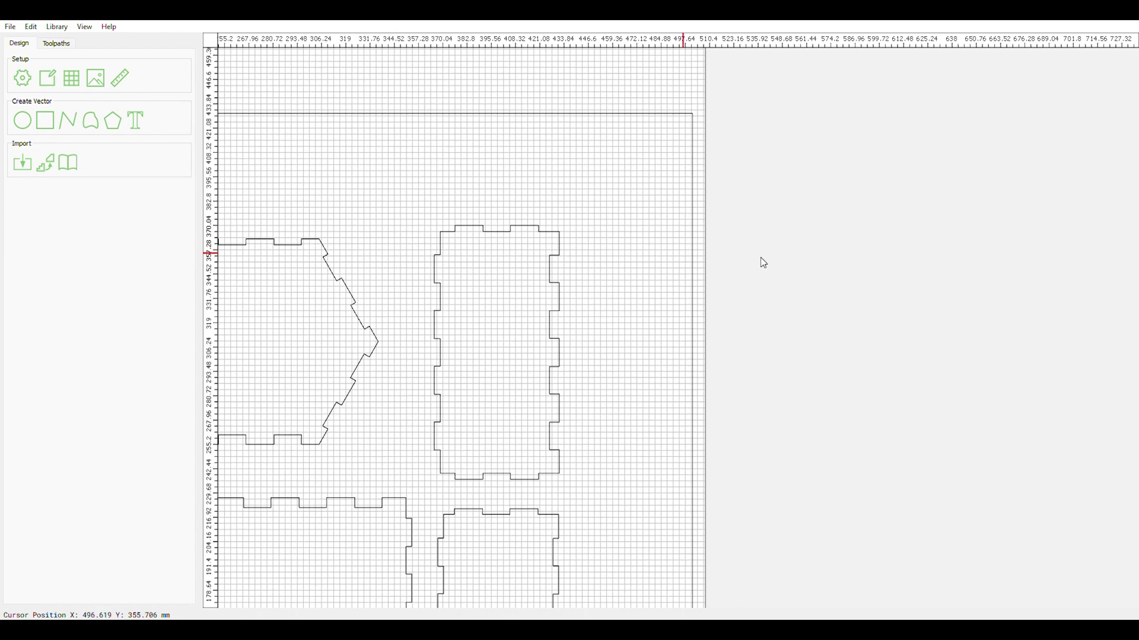
pyautogui.scroll(1, 681, 310)
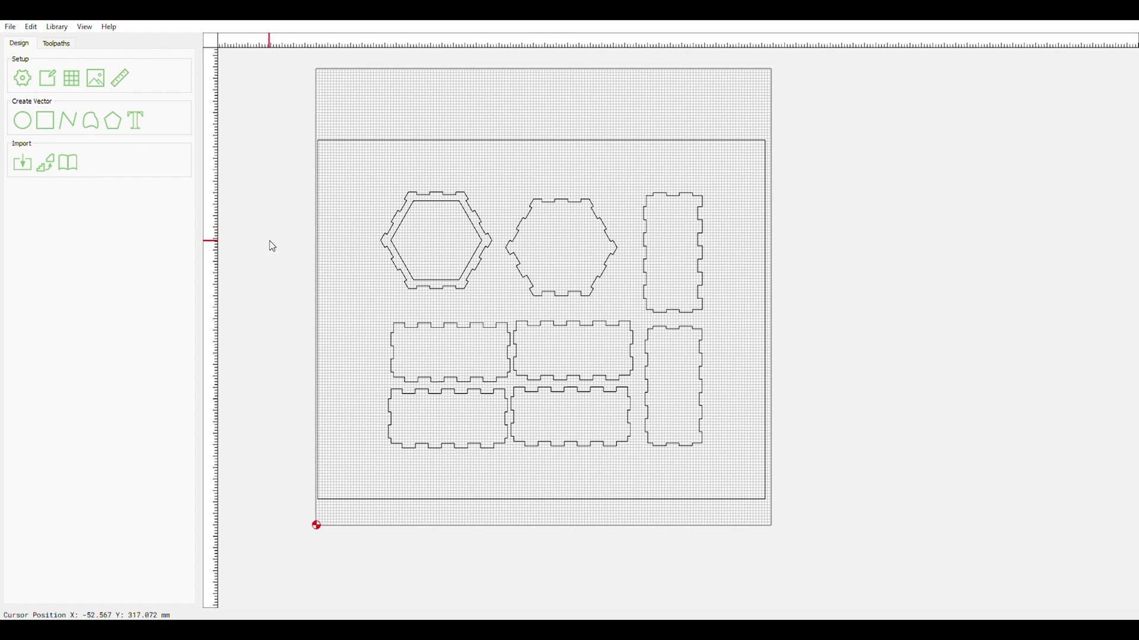
pyautogui.moveTo(870, 109); pyautogui.dragTo(261, 571)
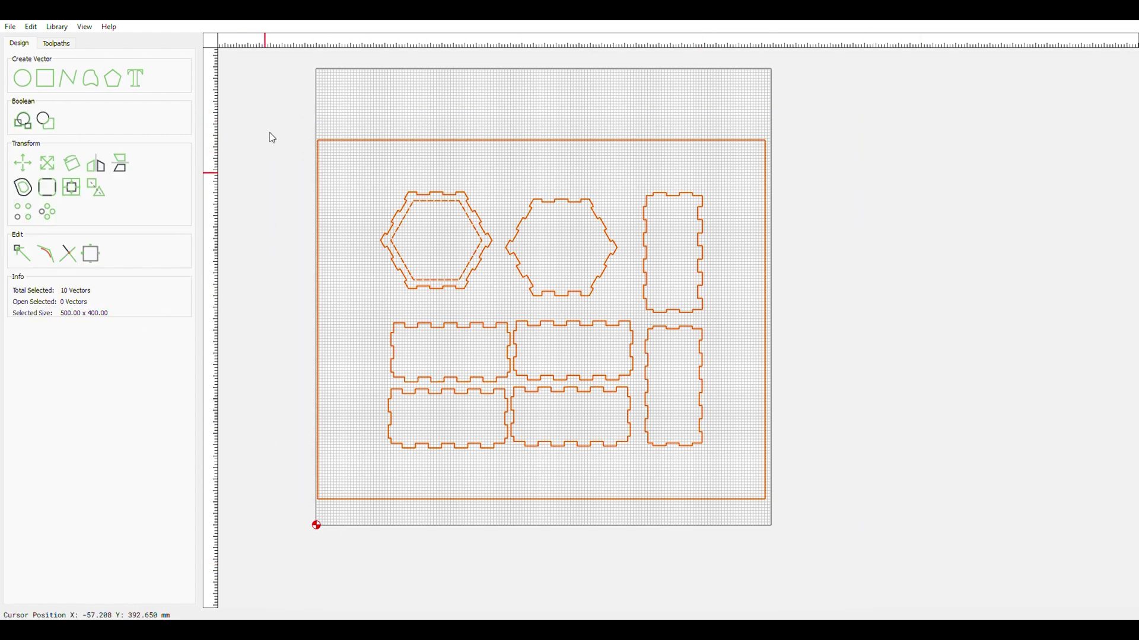